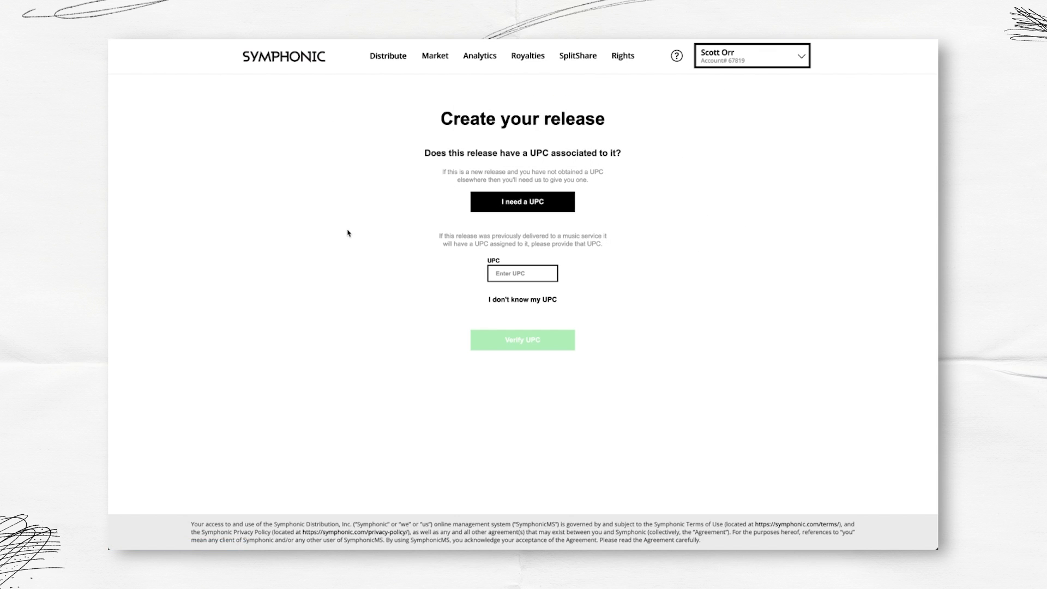
Start a release that needs a new UPC, and enter the release name "Can it Be?" and the release version "Single"
left_click(503, 202)
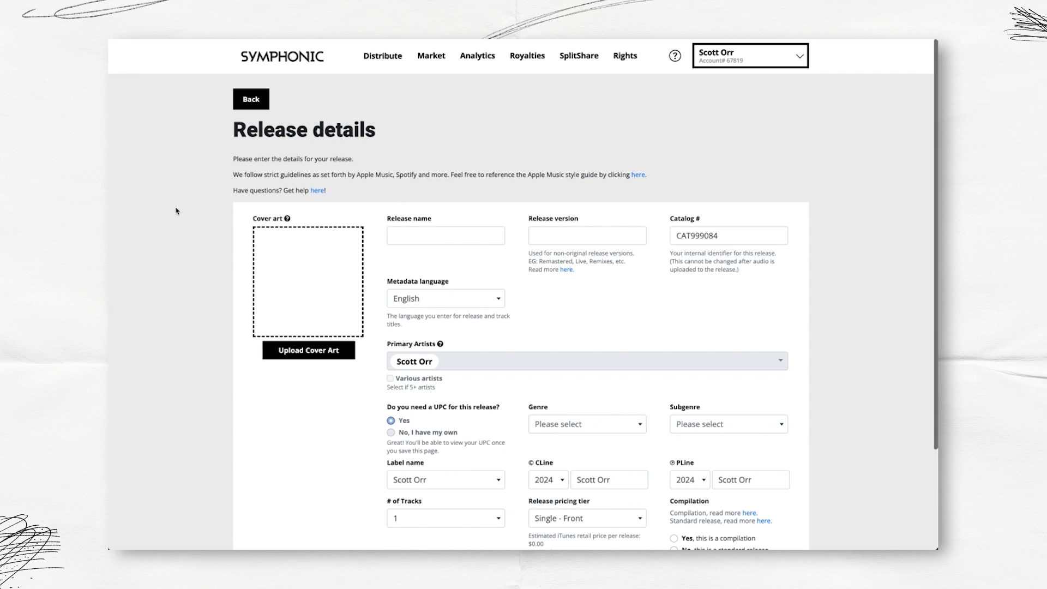
scroll(187, 229, "down", 3)
scroll(187, 229, "up", 1)
left_click(429, 190)
type("CAn")
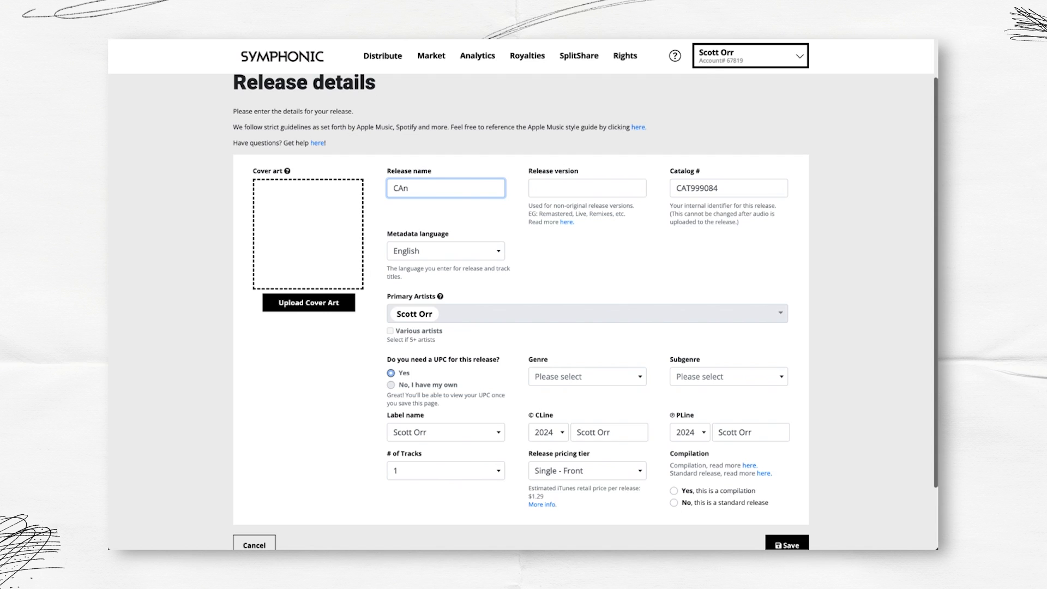
type(" in it Be?")
key("Tab")
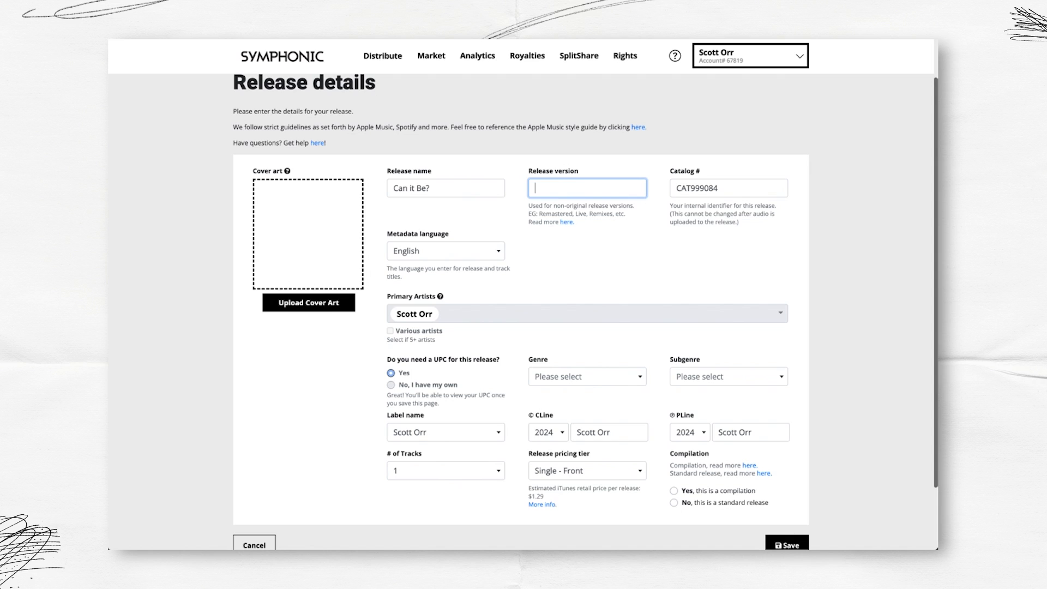
type("Single")
left_click(445, 188)
type("(Sing")
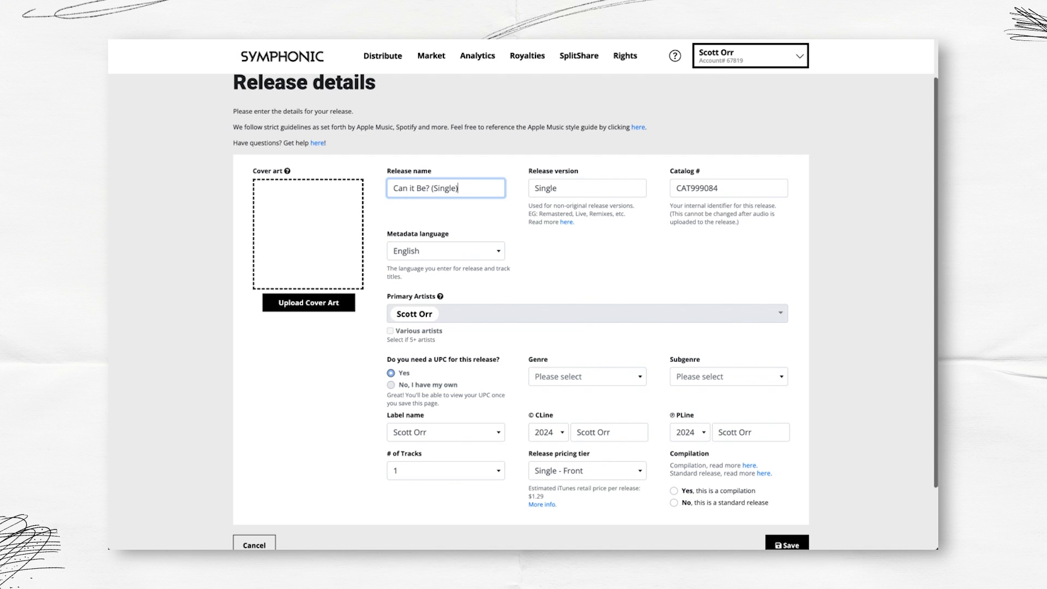
left_click_drag(480, 187, 437, 188)
key("BackSpace")
Replace the release's catalog number with OSM096
left_click(612, 187)
left_click_drag(720, 189, 672, 190)
type("OSM096")
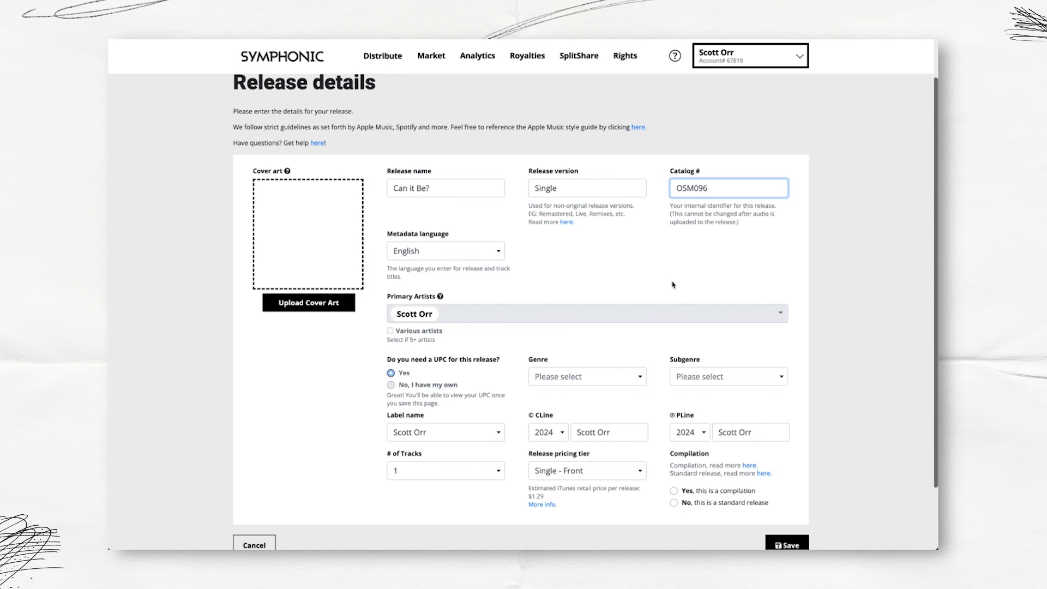
left_click(288, 172)
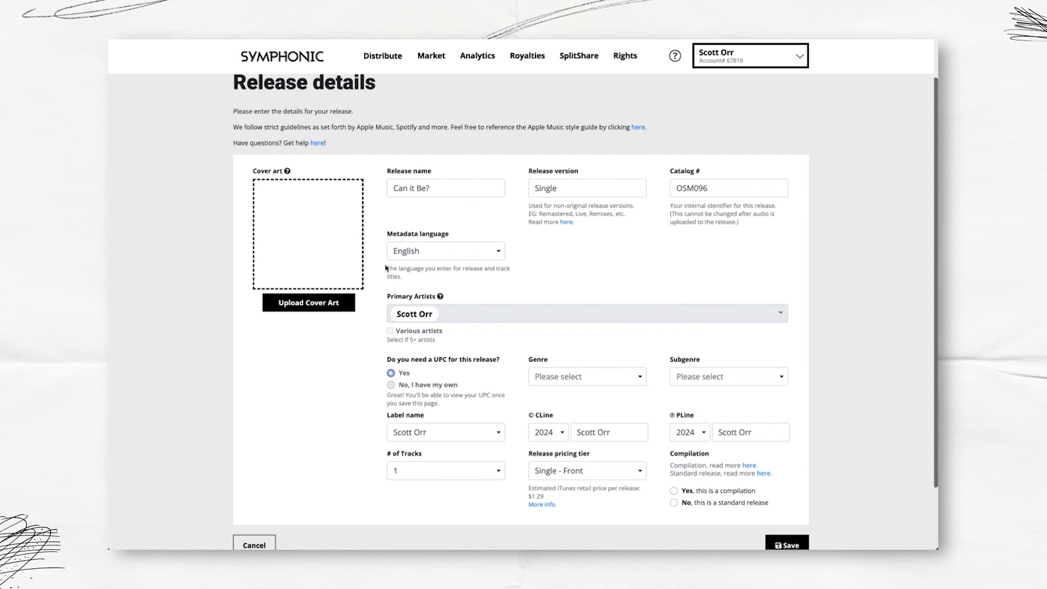
left_click(717, 188)
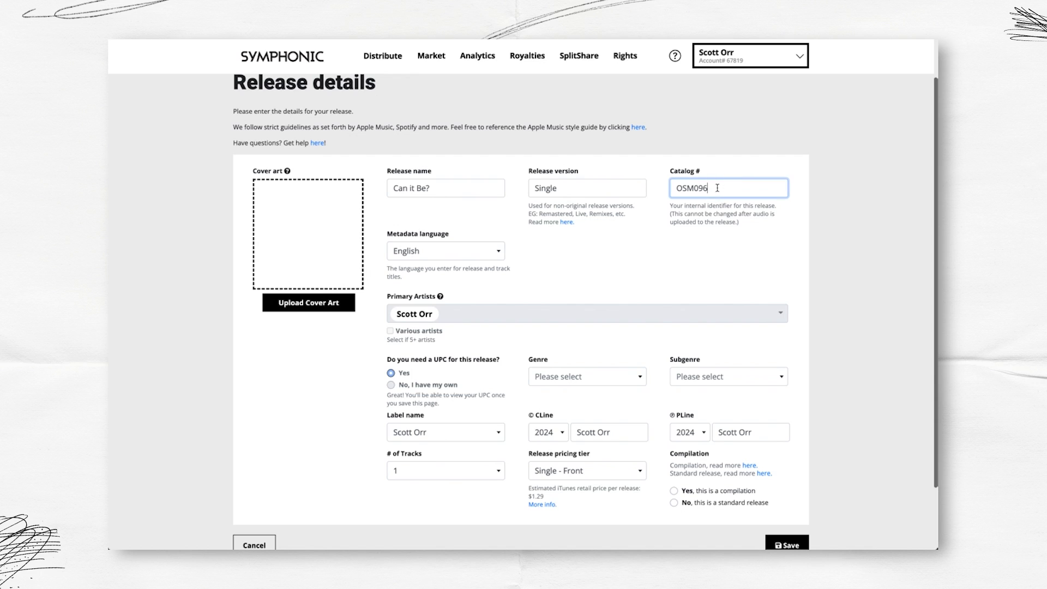
left_click(460, 189)
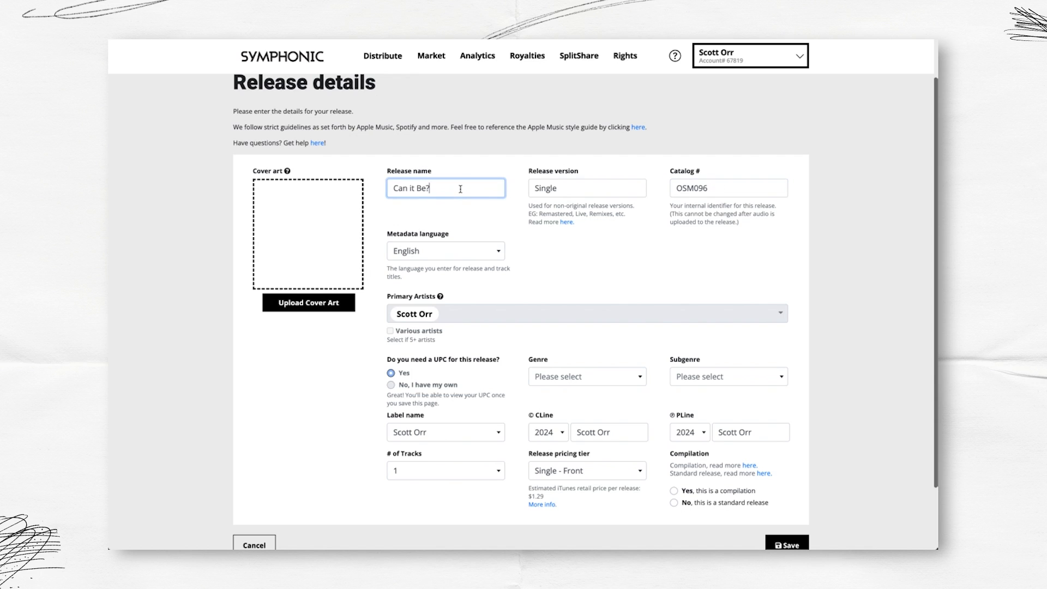
Upload OSM096.jpg from the OSM folder as the release's cover art
left_click(304, 305)
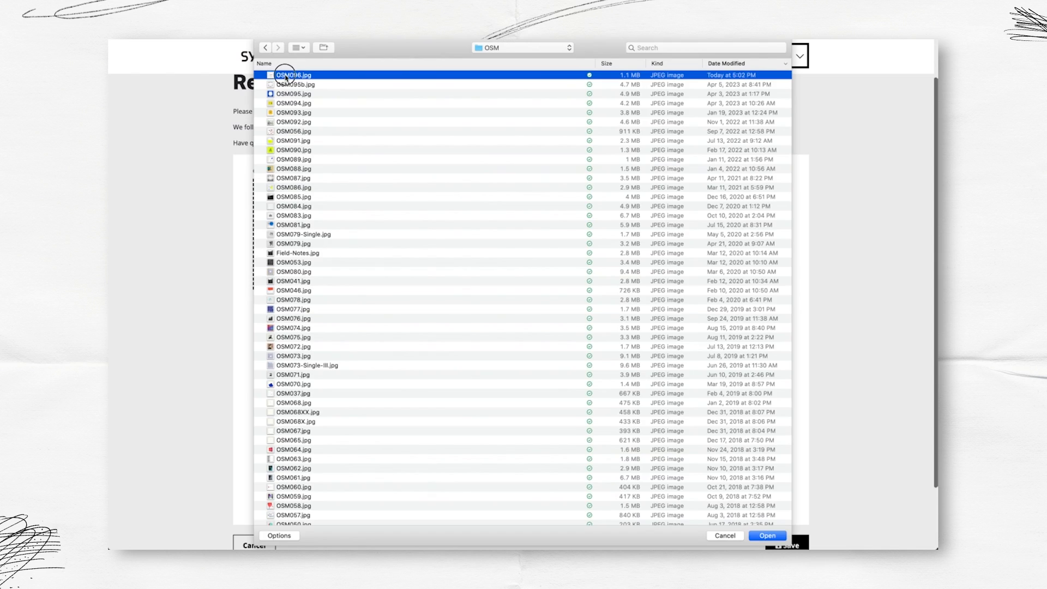
left_click(768, 536)
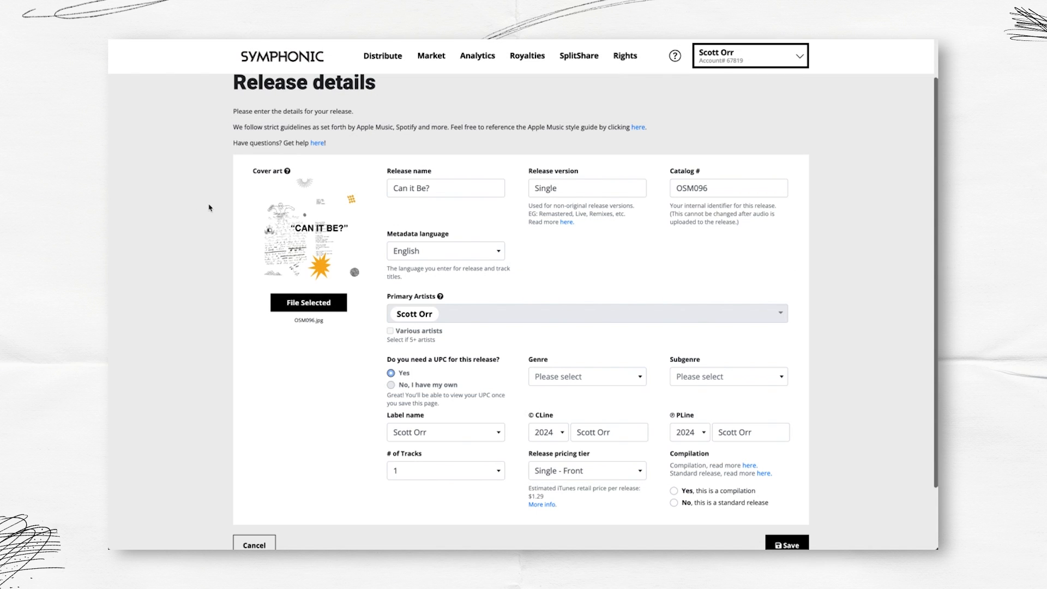
Set the release's genre to Folk and its subgenre to Contemporary Folk
scroll(266, 288, "down", 1)
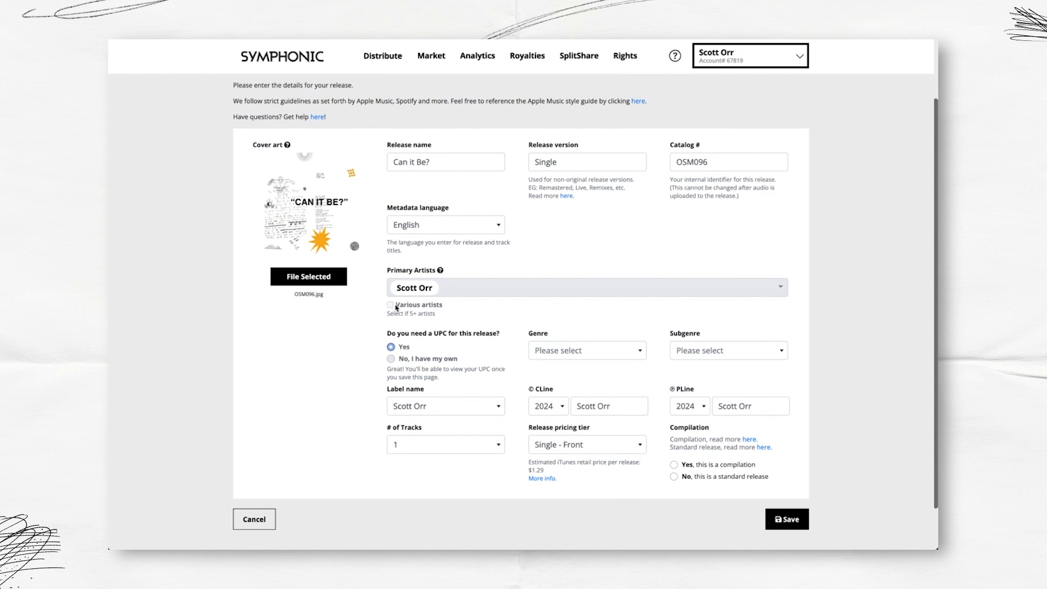
mouse_move(440, 270)
scroll(492, 316, "down", 1)
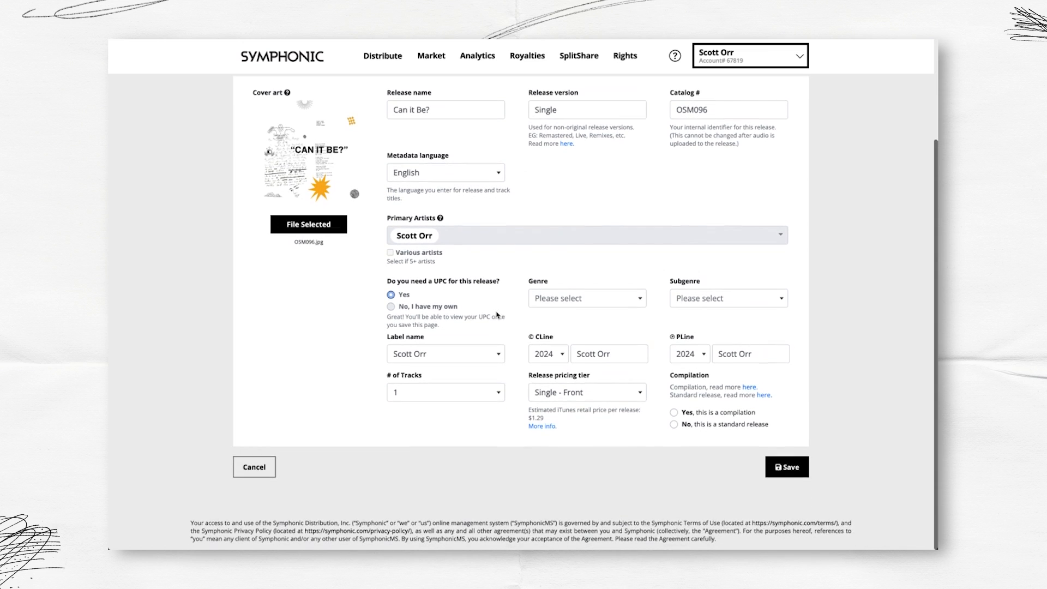
scroll(497, 314, "up", 1)
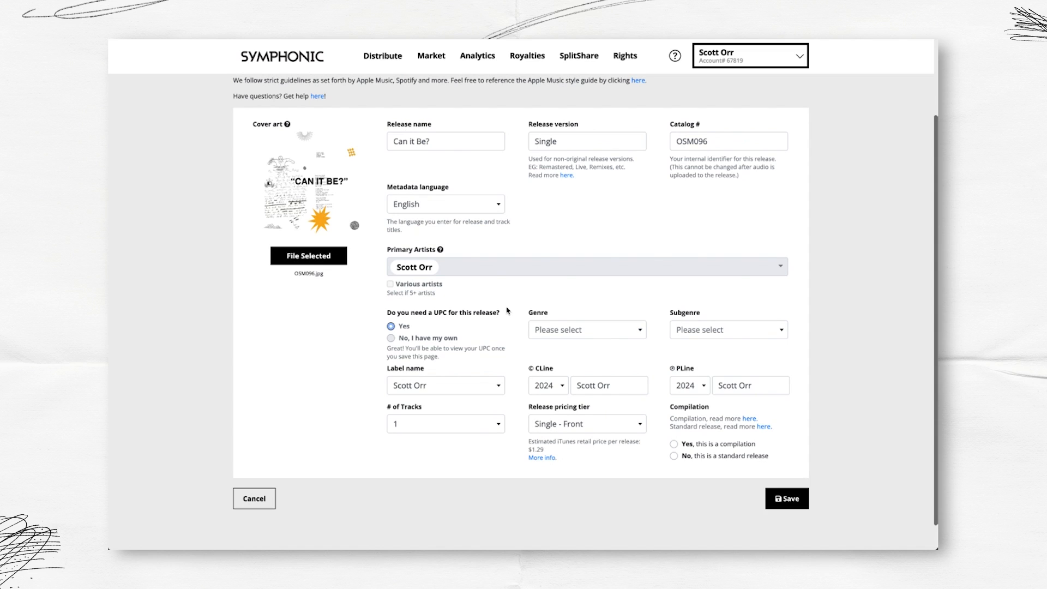
left_click(580, 333)
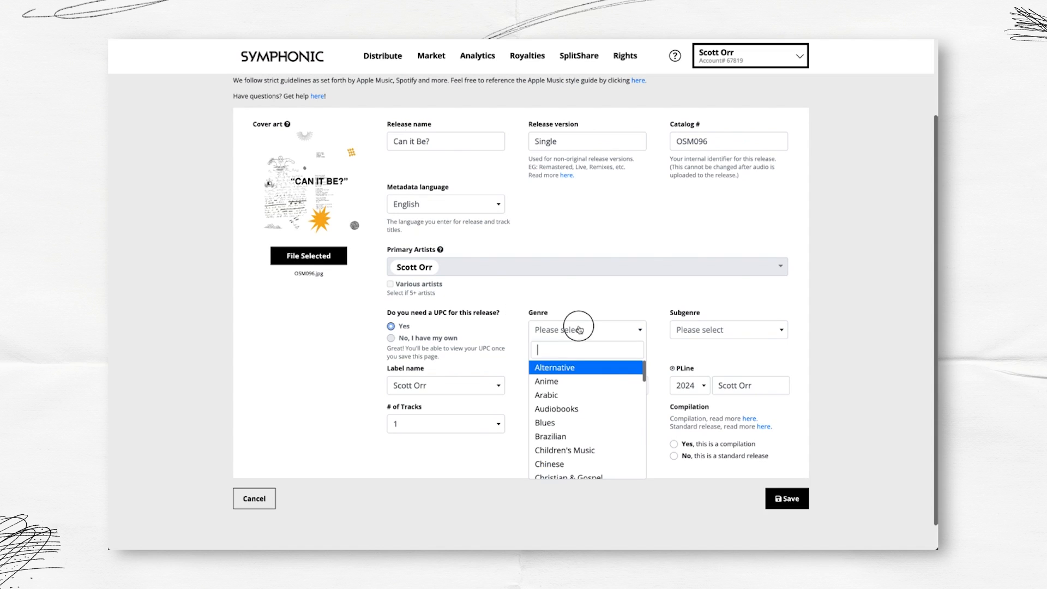
scroll(580, 412, "down", 1)
type("Fol")
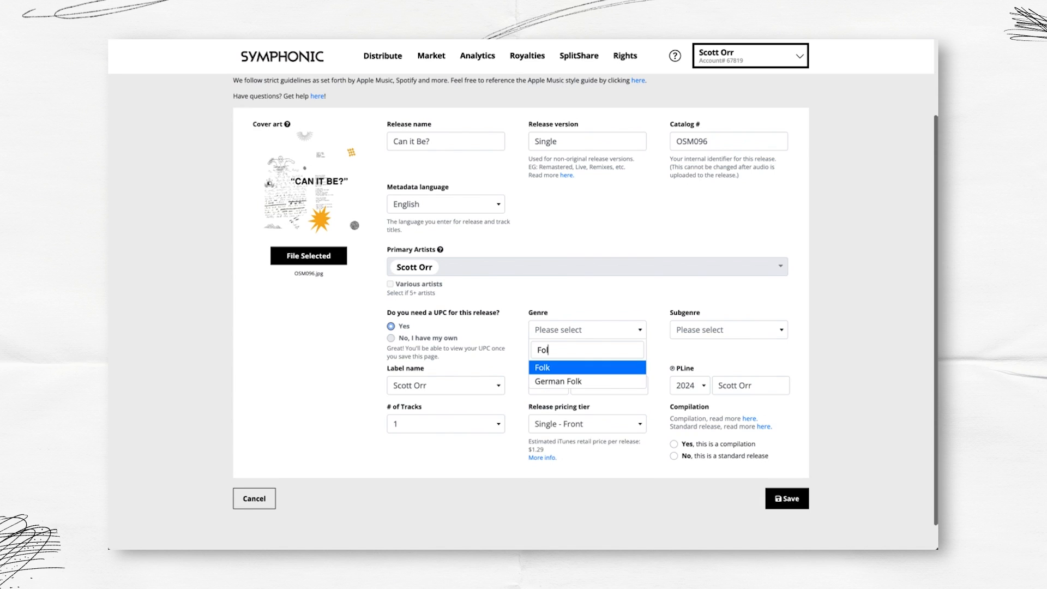
left_click(546, 367)
scroll(469, 339, "down", 1)
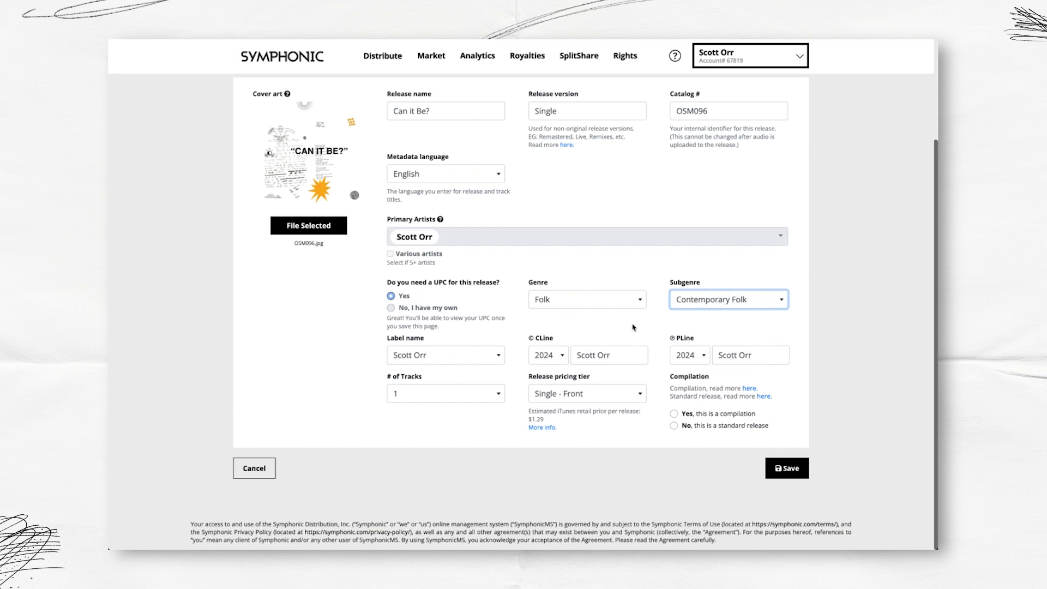
left_click(571, 305)
scroll(588, 349, "down", 1)
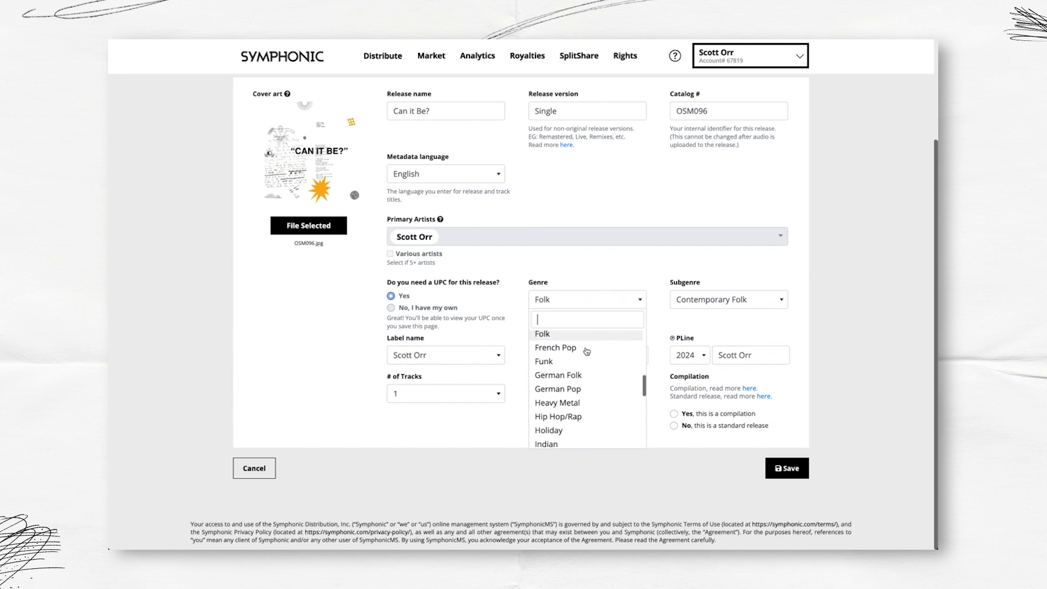
left_click(596, 265)
Try to change the release's label name to Other Songs
left_click(435, 361)
type("Other Songs")
left_click(300, 377)
left_click(465, 356)
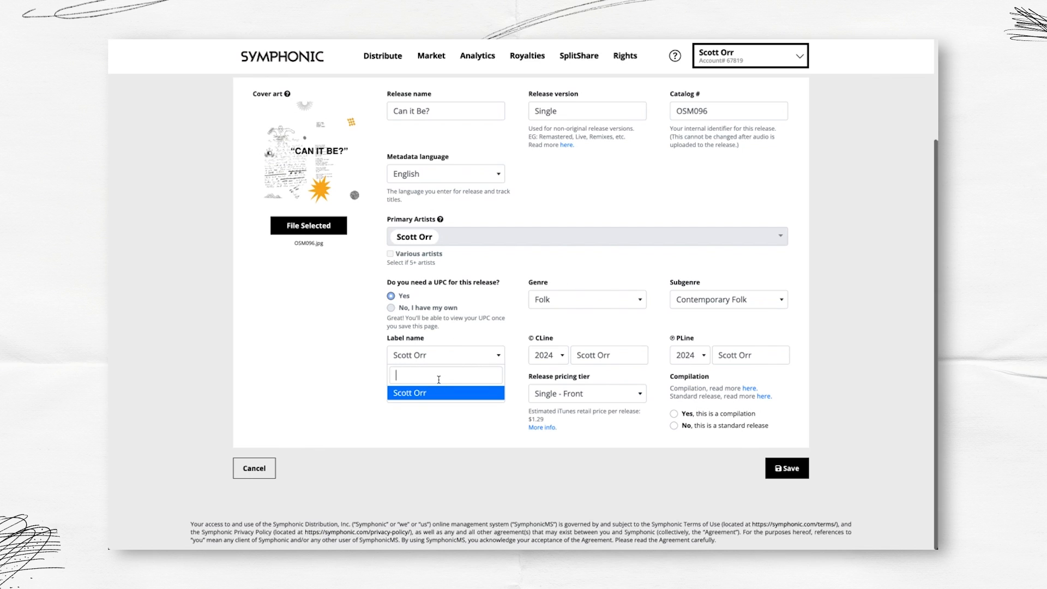
left_click(334, 369)
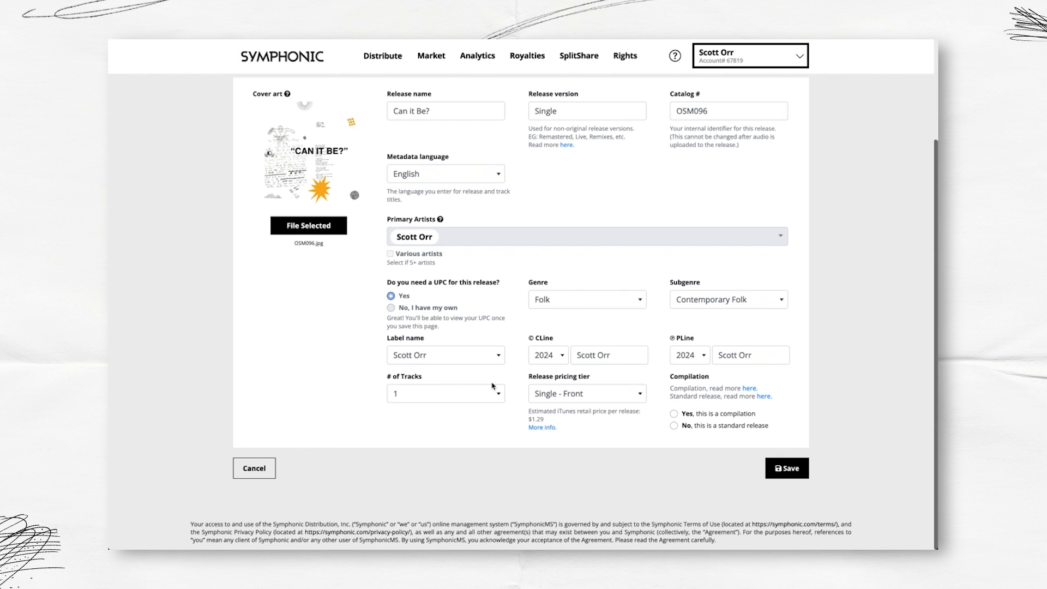
Mark the release as a standard release rather than a compilation, and save the release details
left_click(788, 472)
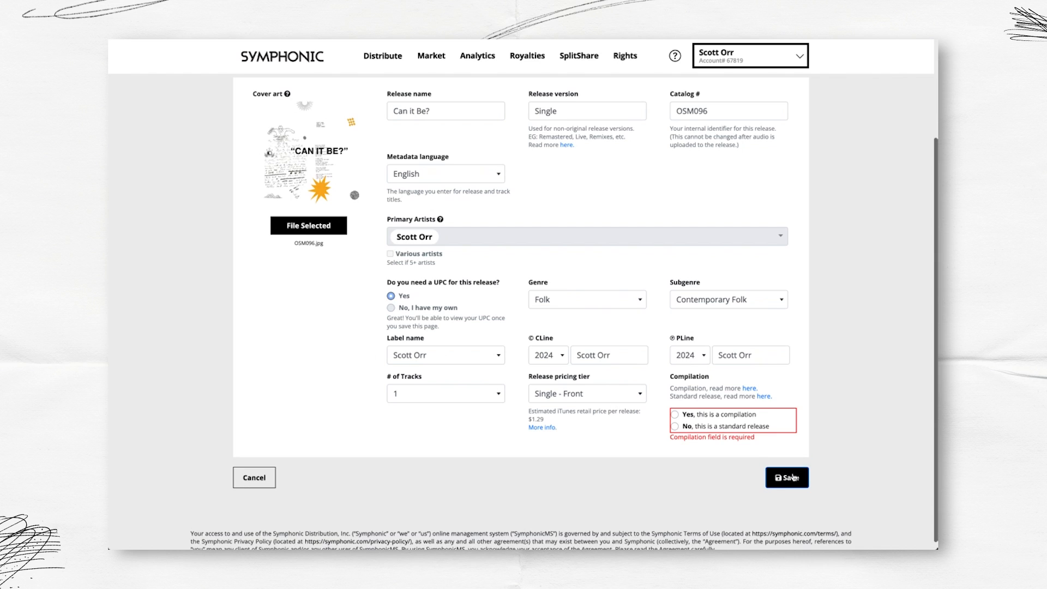
left_click(676, 427)
left_click(787, 478)
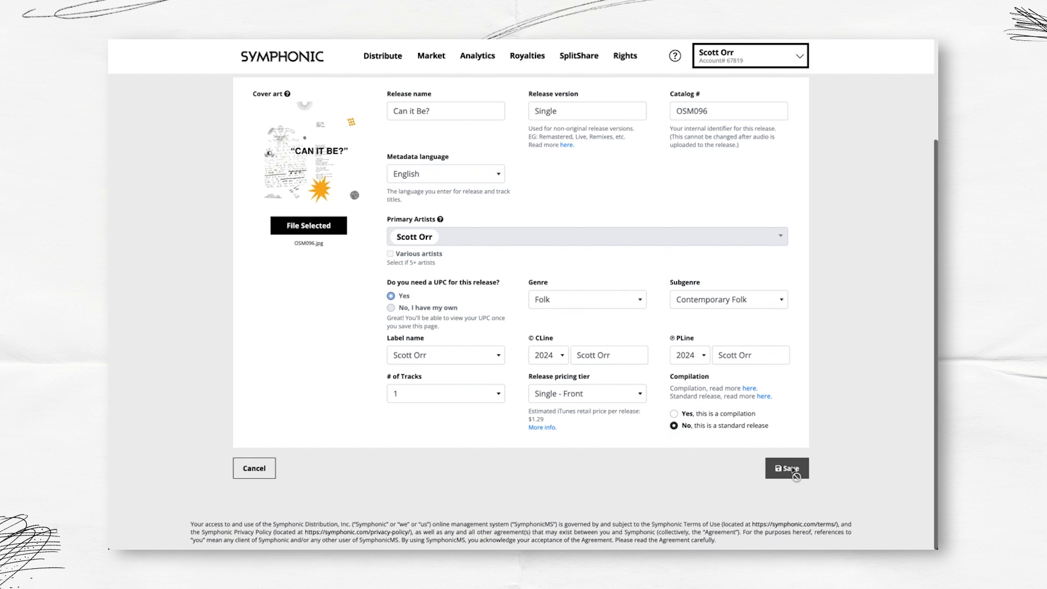
Try to set the CLine owner to Other Songs and the PLine owner to the artist's name
type("Other Song")
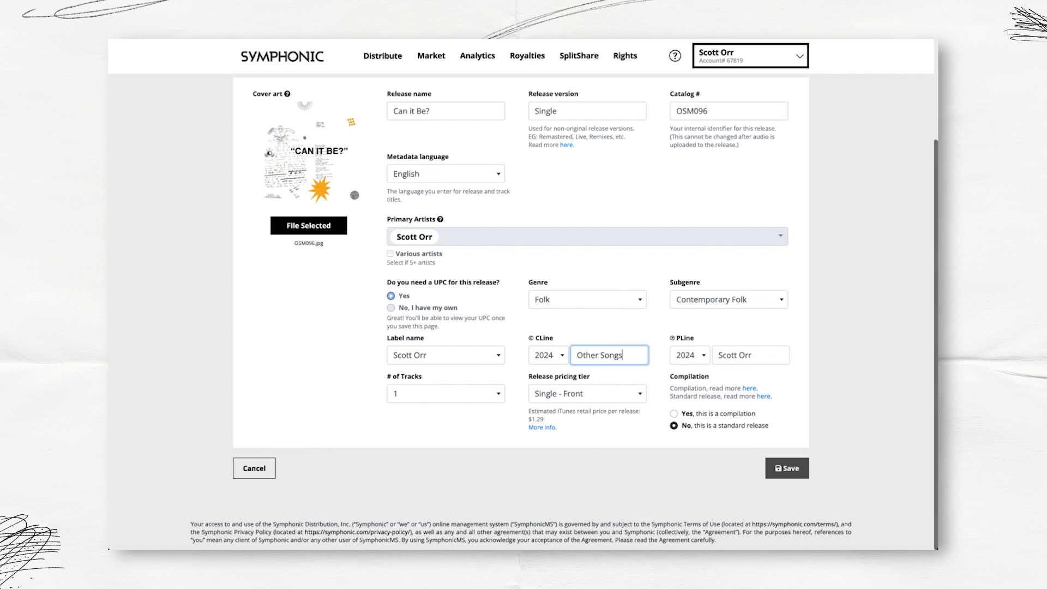
key("Tab")
key("Tab")
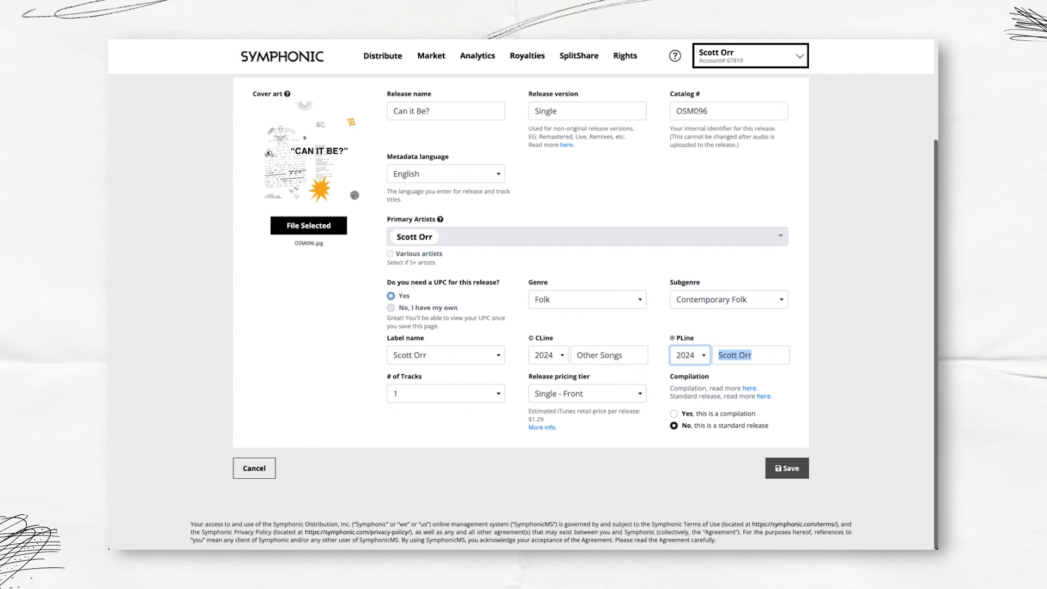
type("Other Songs")
key("ctrl+a")
type("Scott Orr")
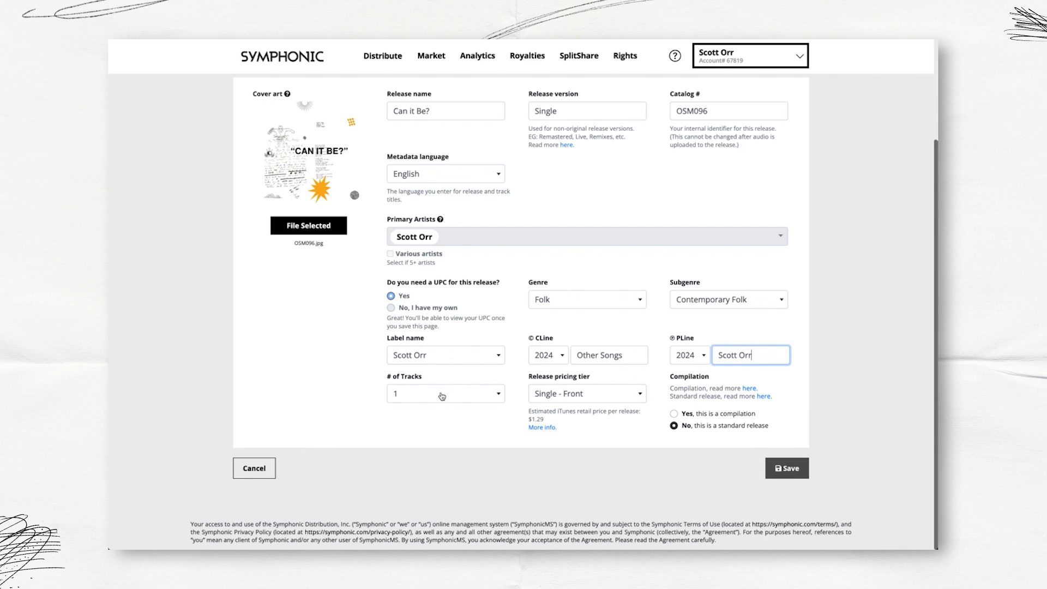
left_click(322, 384)
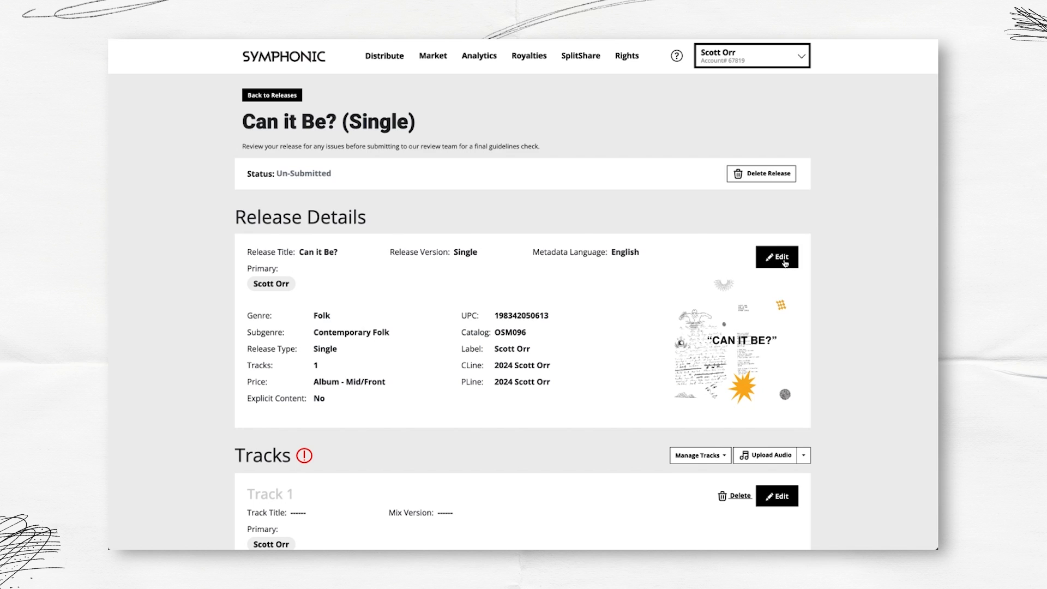
Rename the account's existing label to Other Songs and save the label details
mouse_move(382, 59)
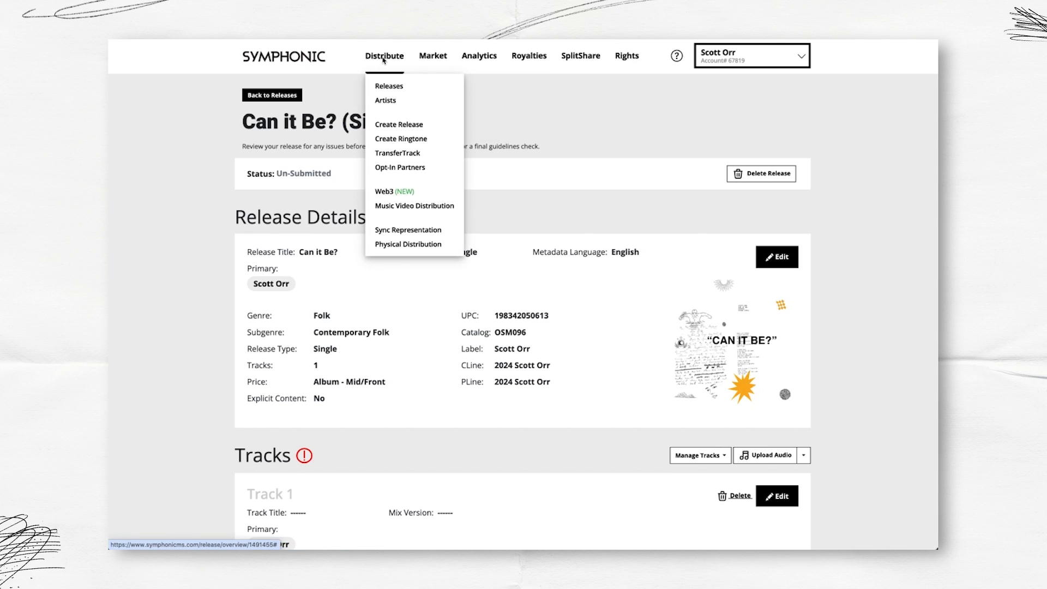
mouse_move(751, 55)
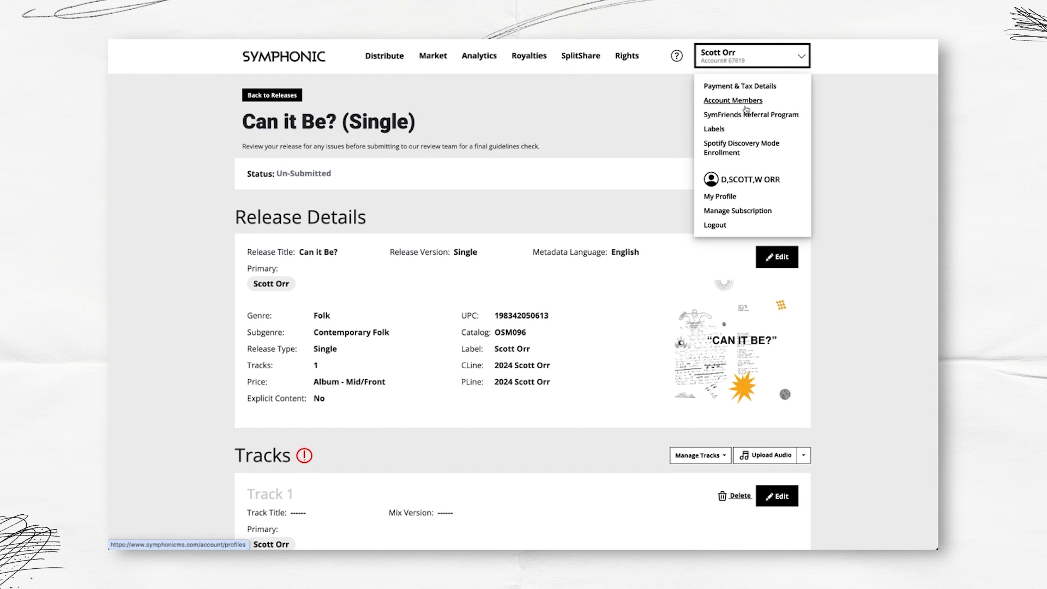
left_click(715, 129)
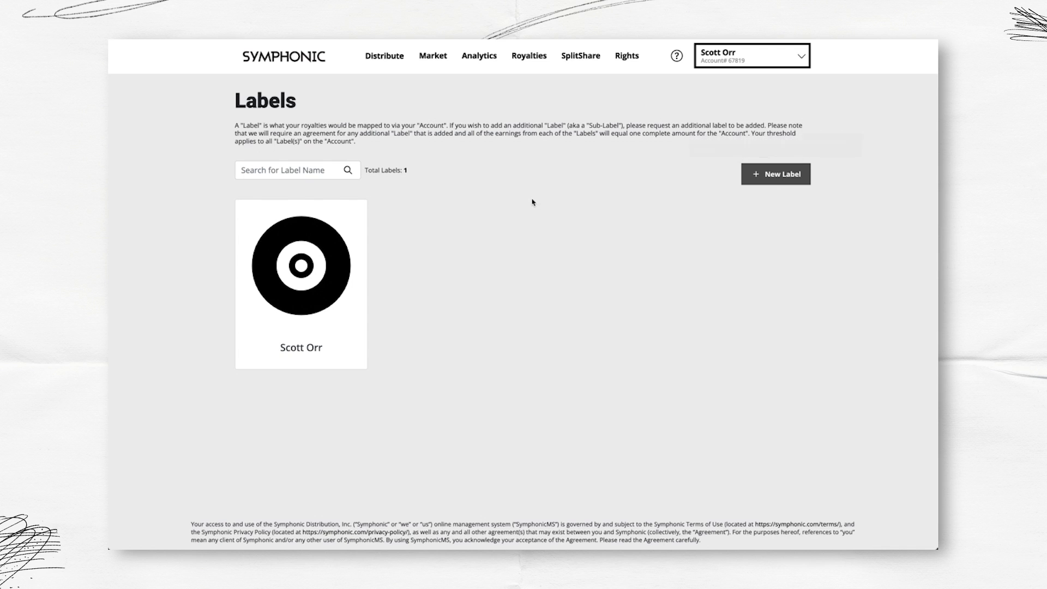
left_click(301, 353)
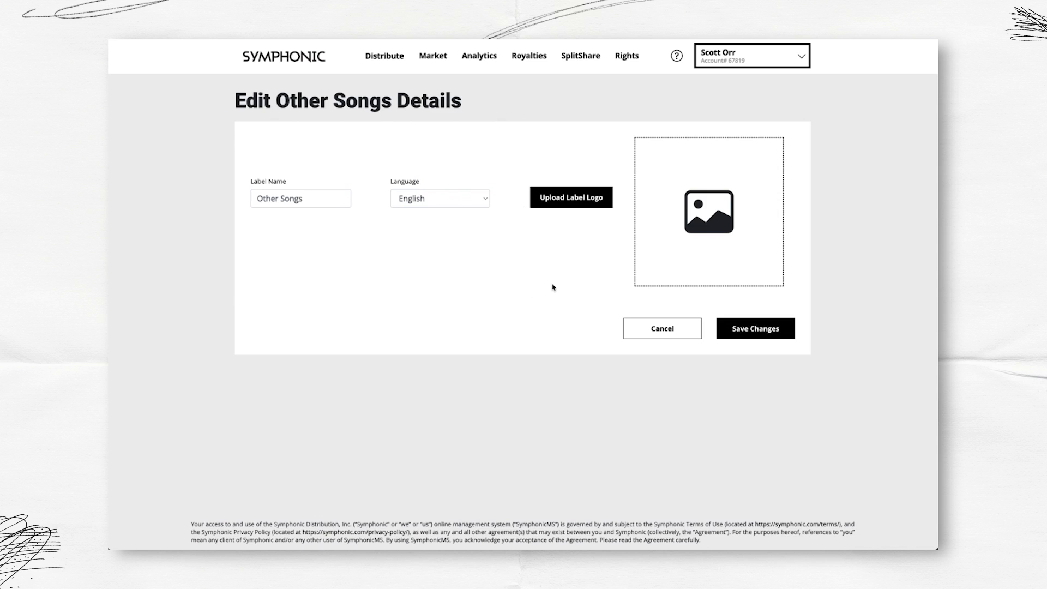
left_click(753, 330)
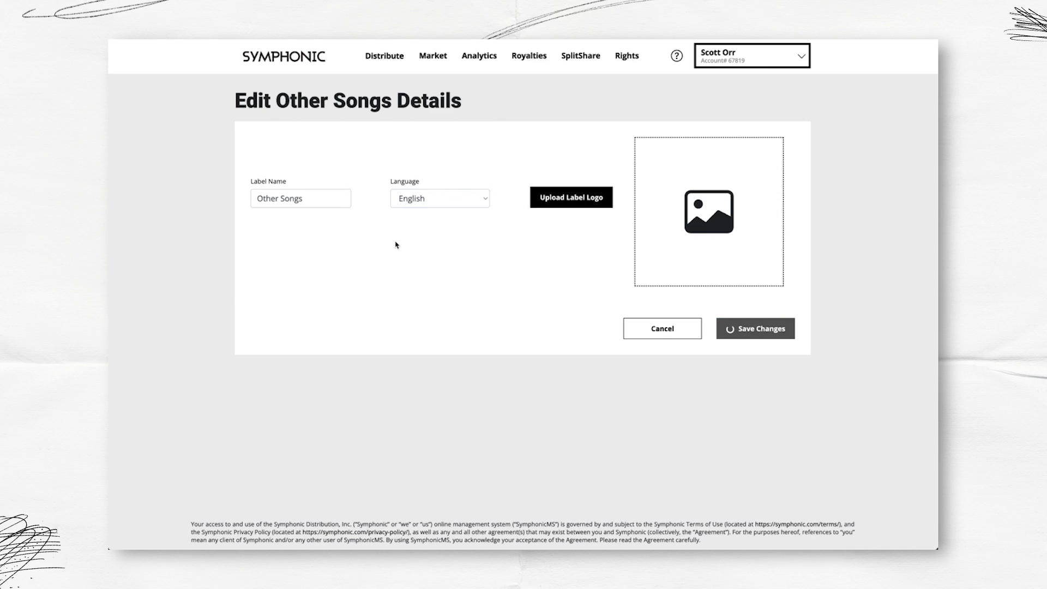
Open the Releases catalog and look through the list of active releases for Can it Be? (Single)
mouse_move(392, 56)
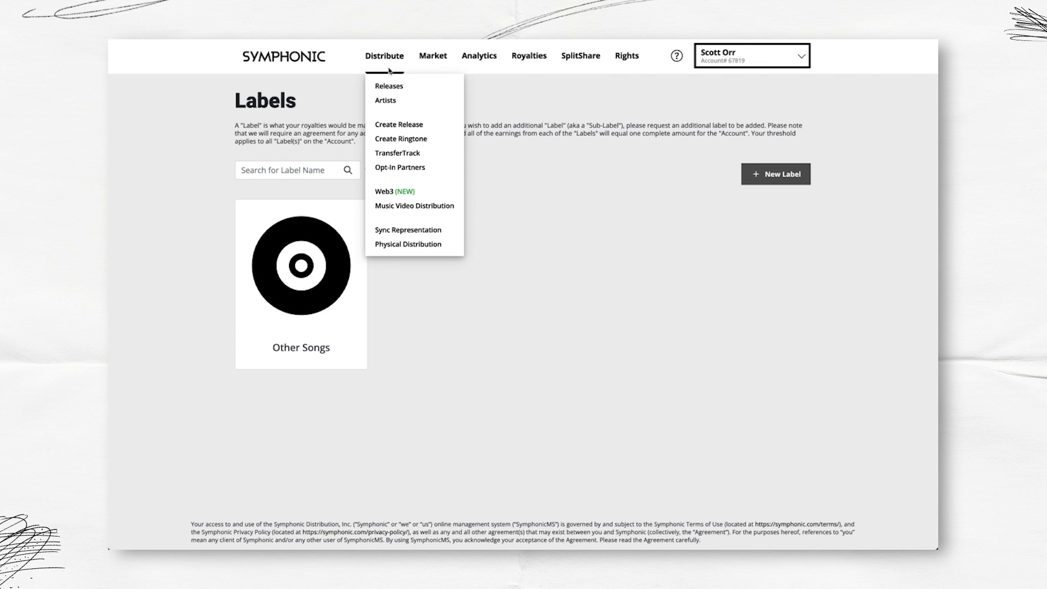
left_click(389, 86)
scroll(404, 409, "down", 3)
scroll(404, 410, "down", 2)
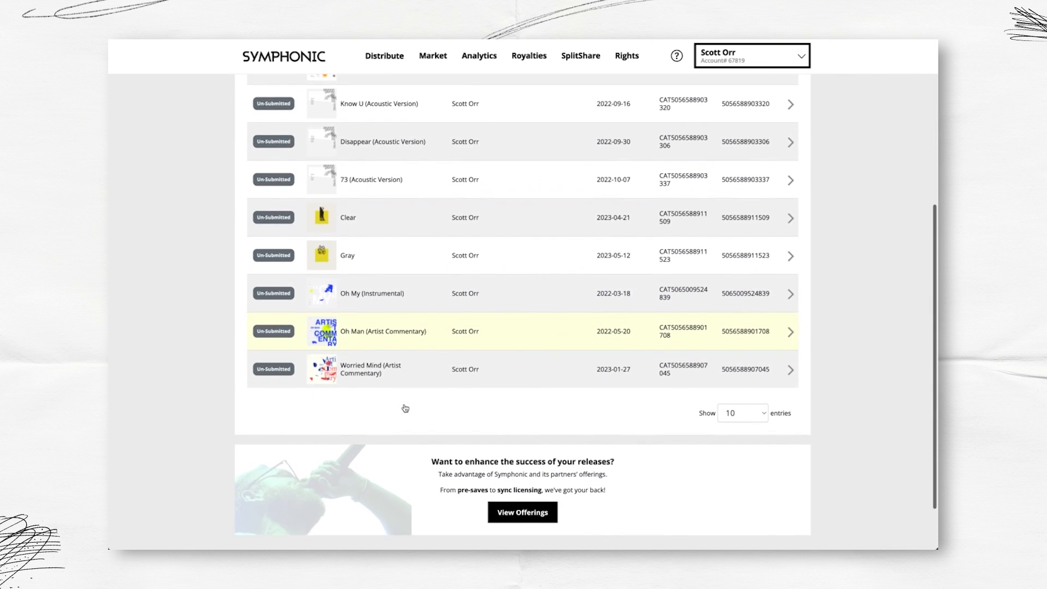
scroll(405, 409, "up", 5)
scroll(405, 408, "up", 1)
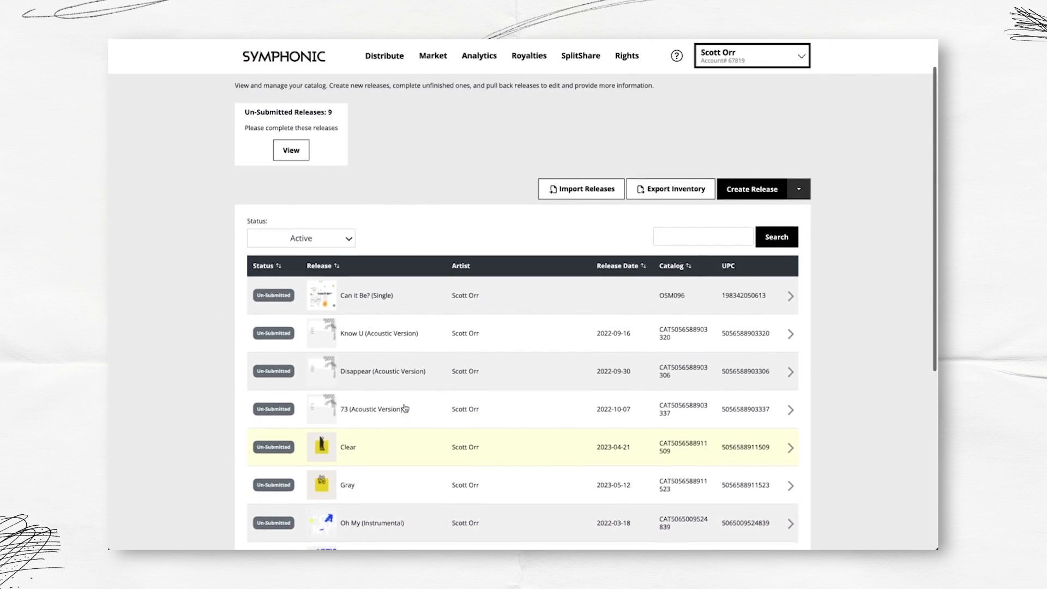
scroll(405, 408, "down", 2)
scroll(405, 408, "up", 3)
scroll(405, 408, "down", 2)
scroll(404, 408, "up", 2)
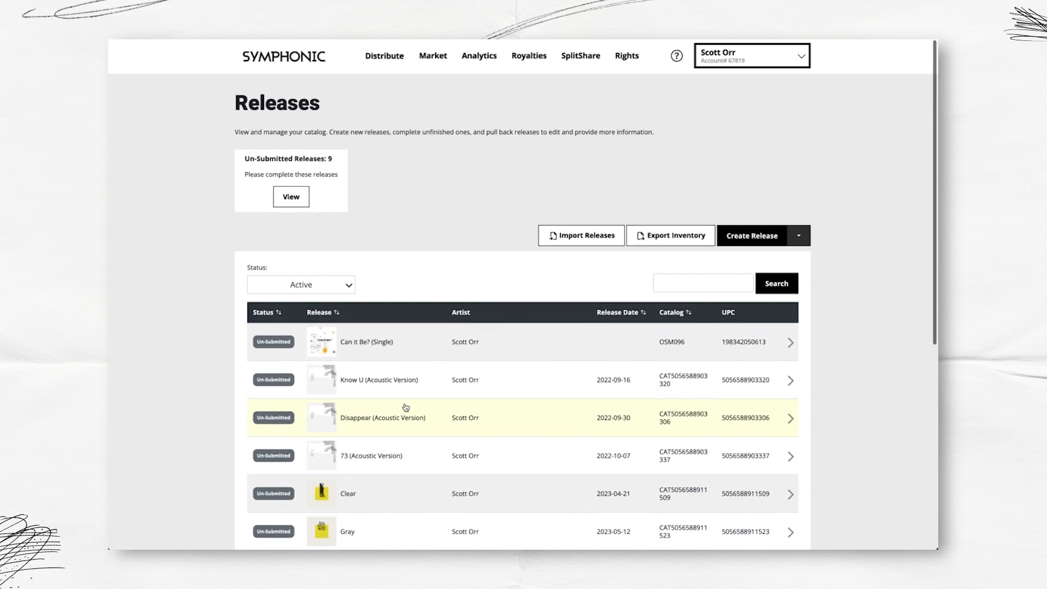
scroll(489, 337, "down", 1)
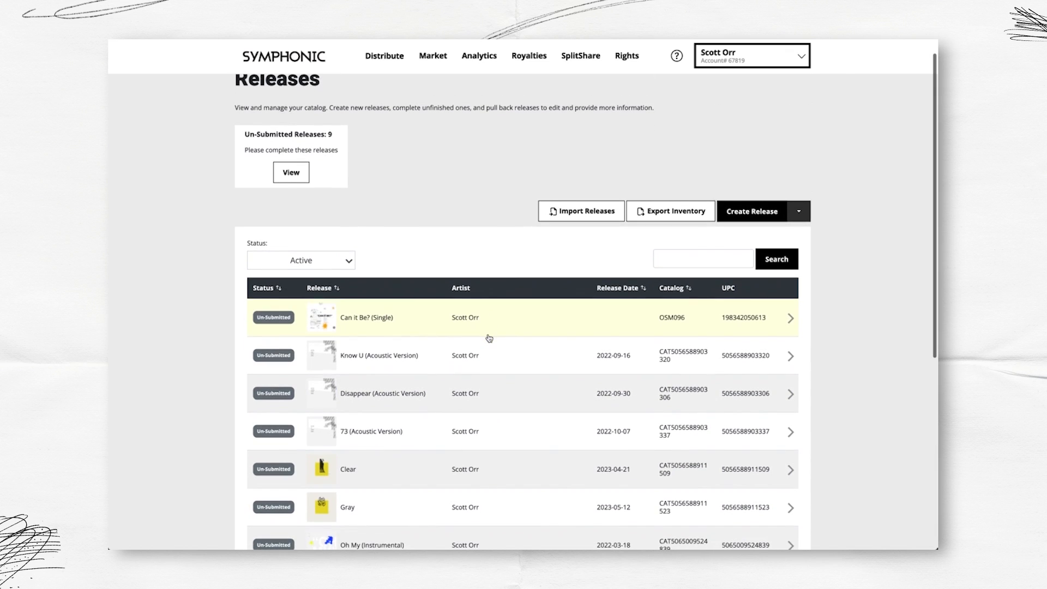
Open the Can it Be? (Single) release from the catalog and bring up its release details
scroll(489, 339, "up", 1)
scroll(489, 339, "down", 1)
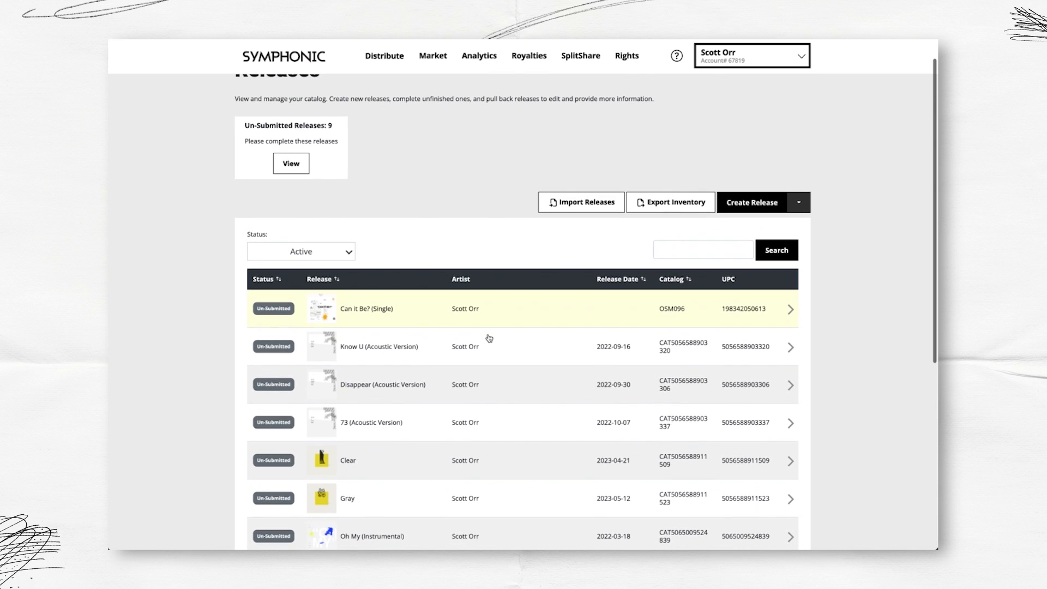
scroll(417, 325, "down", 1)
left_click(398, 295)
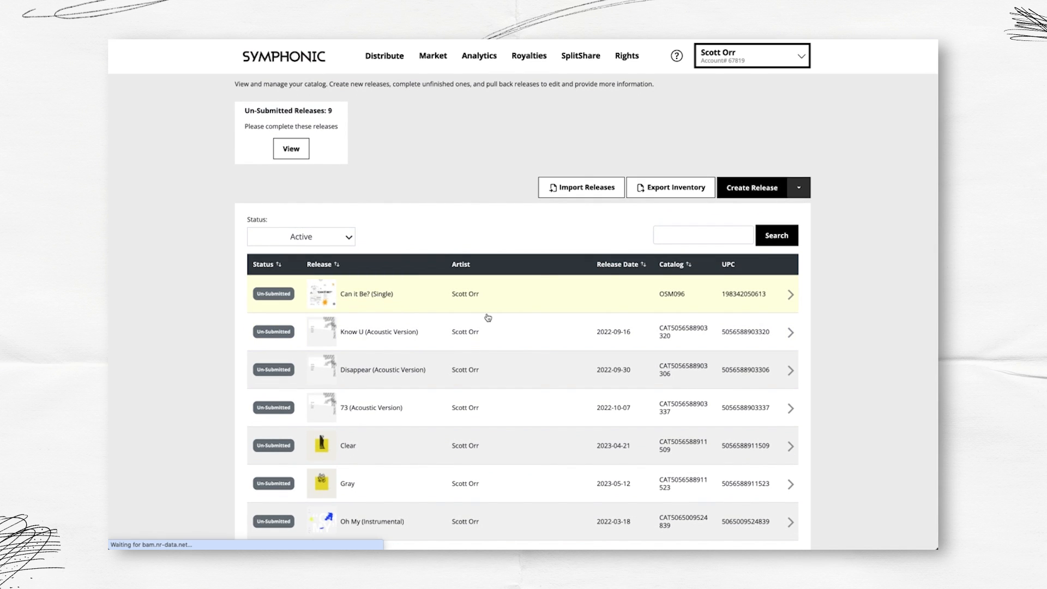
scroll(180, 292, "down", 1)
scroll(180, 292, "down", 2)
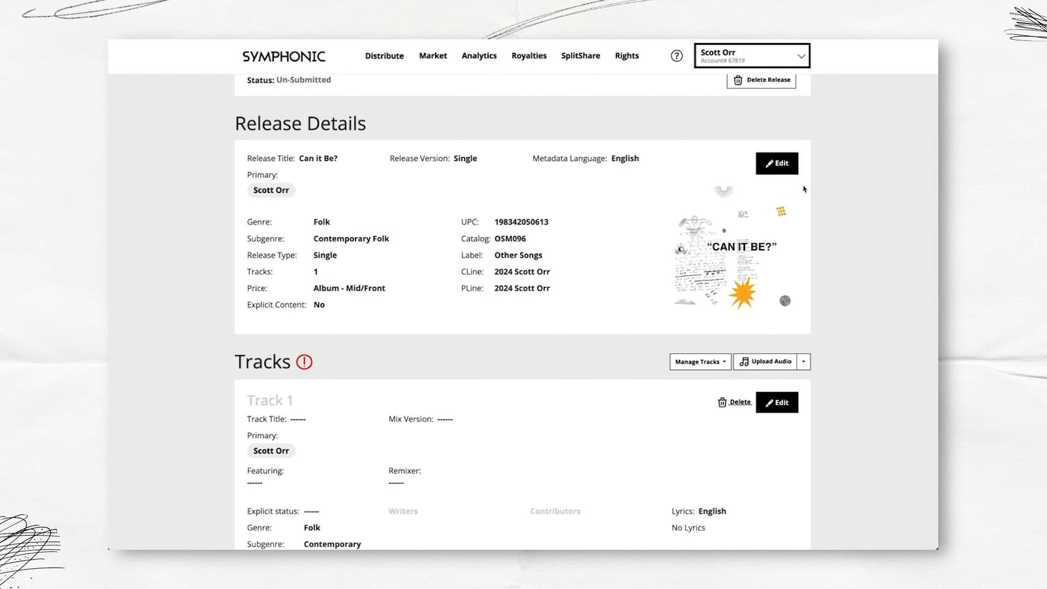
Set the release's CLine owner to Other Songs, save, and recheck and re-save the release details
left_click(777, 163)
left_click(431, 356)
left_click(315, 365)
triple_click(627, 352)
type("Other Songs")
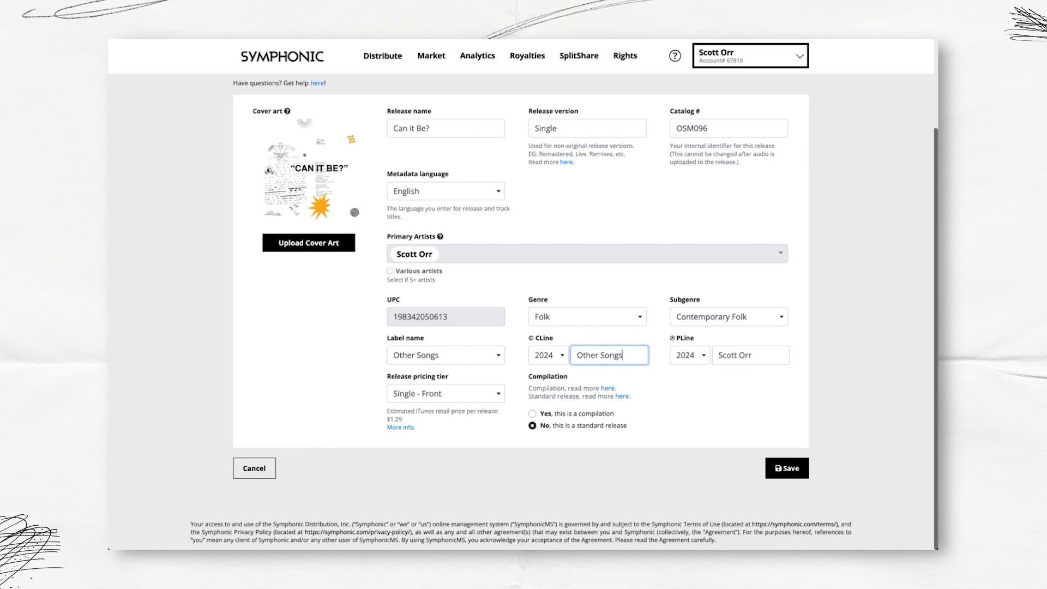
left_click(787, 468)
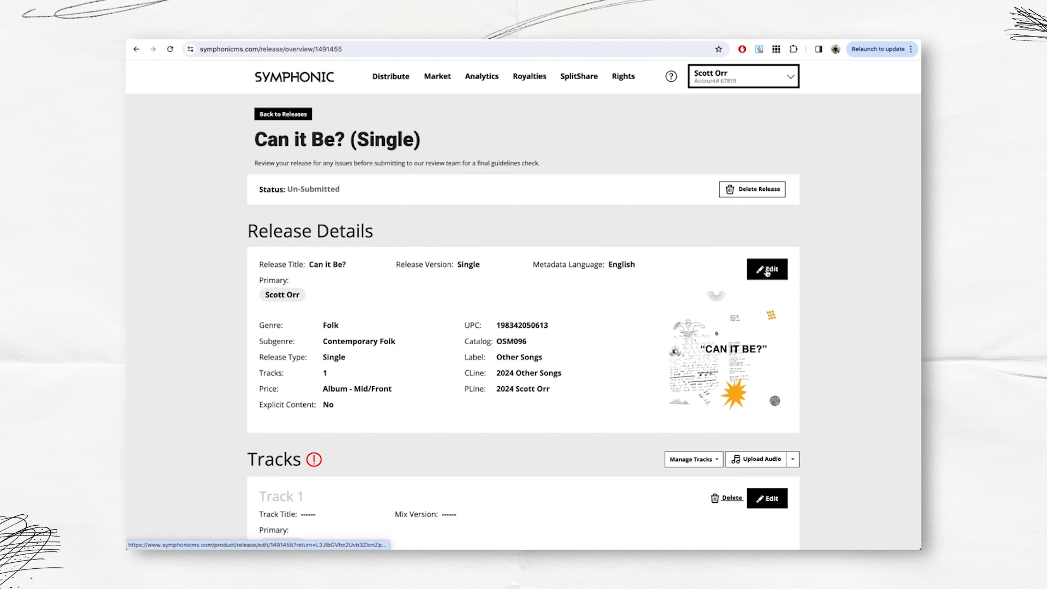
left_click(767, 270)
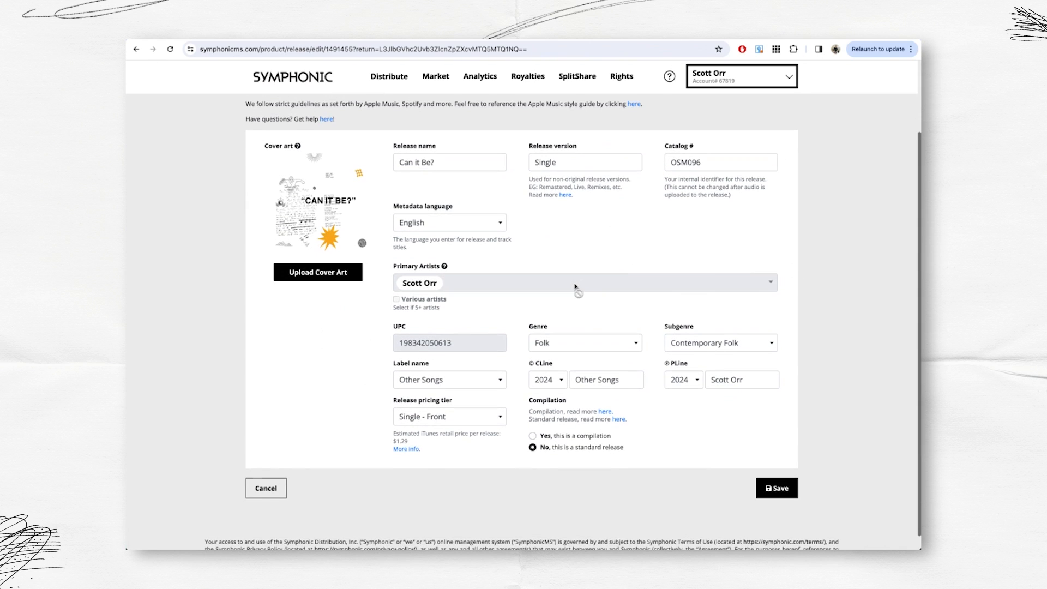
left_click(777, 489)
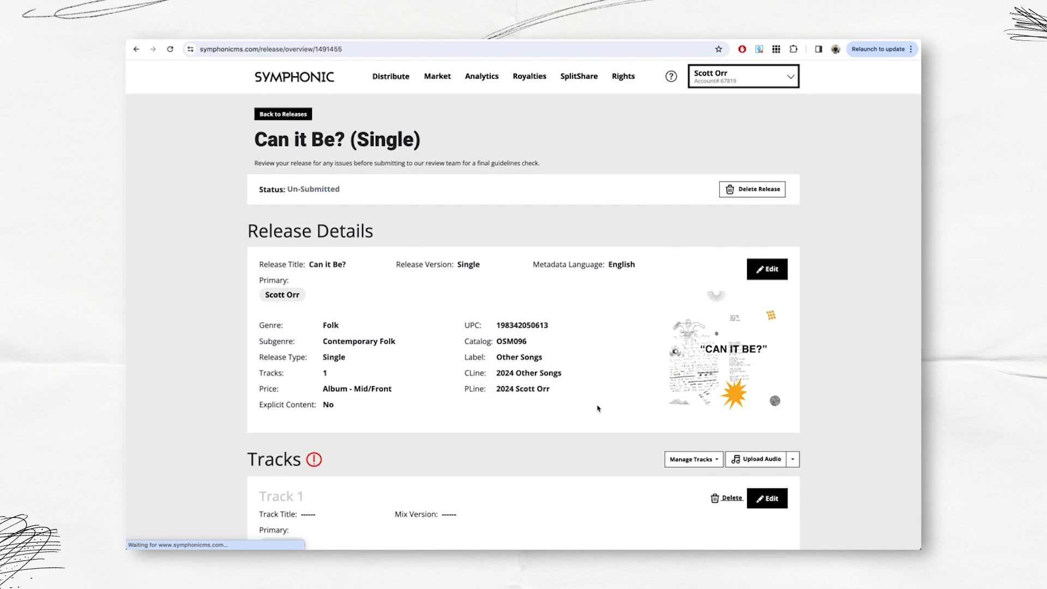
Open Track 1 of the release for editing and bring up the audio uploader for it
scroll(598, 403, "down", 4)
left_click(768, 271)
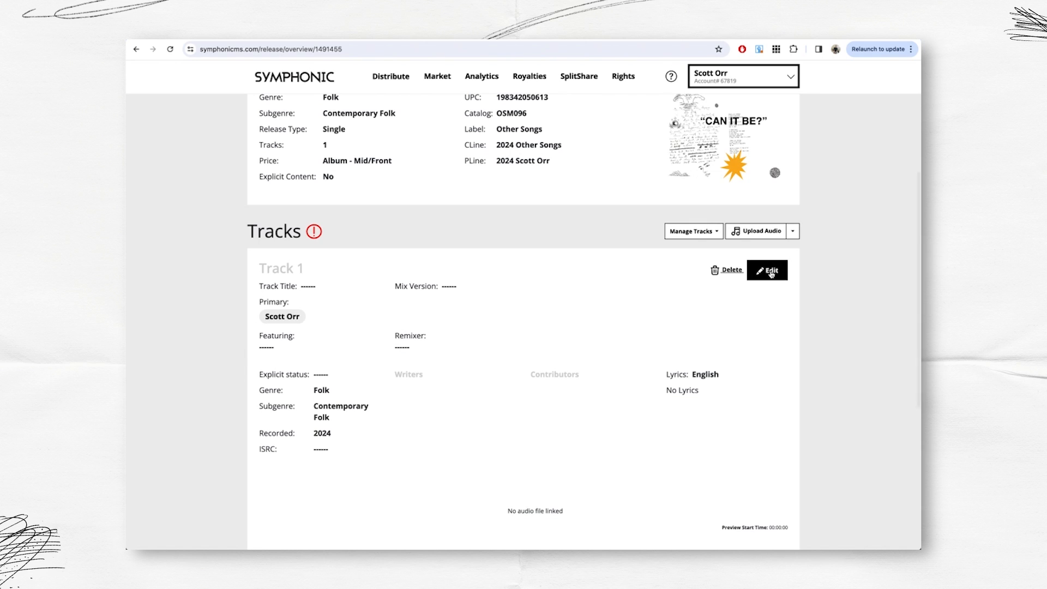
left_click(368, 235)
left_click(474, 228)
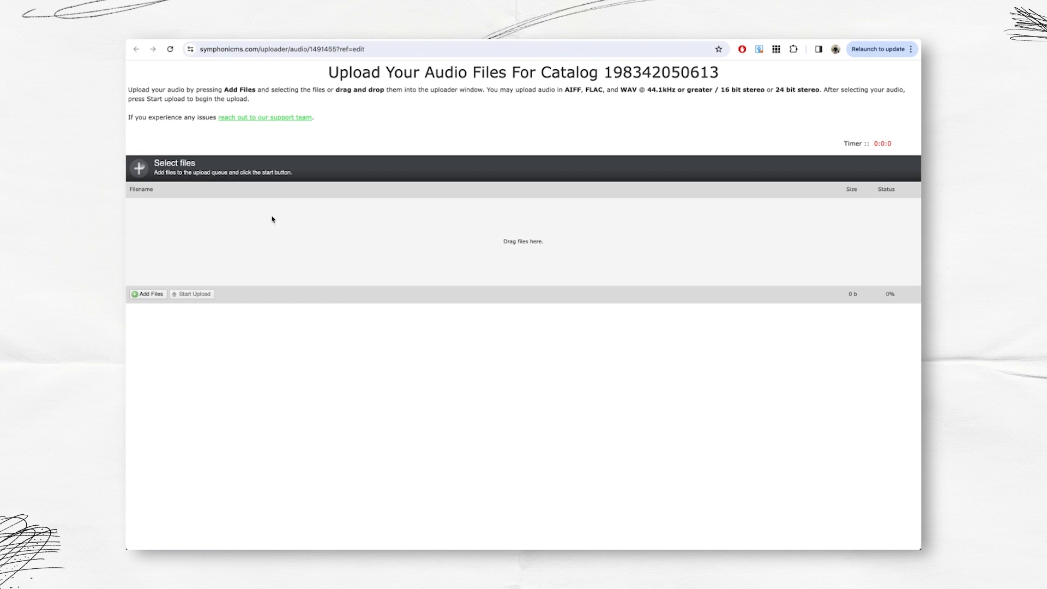
Add "Can it Be - MASTER - 24-48.wav" to the upload queue, upload it, and return to the track form
left_click(139, 168)
double_click(566, 112)
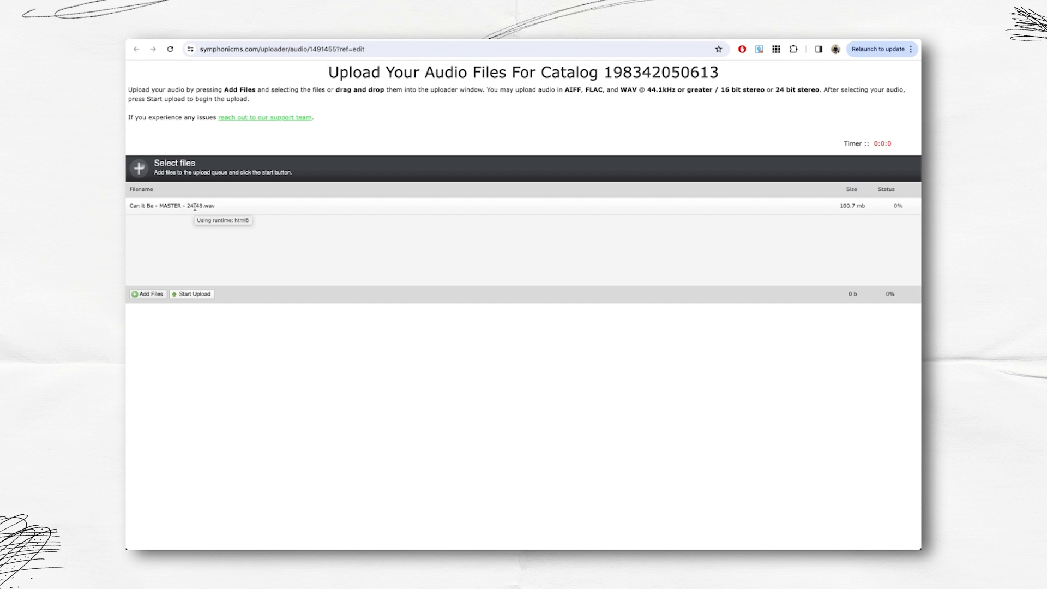
left_click_drag(647, 89, 721, 92)
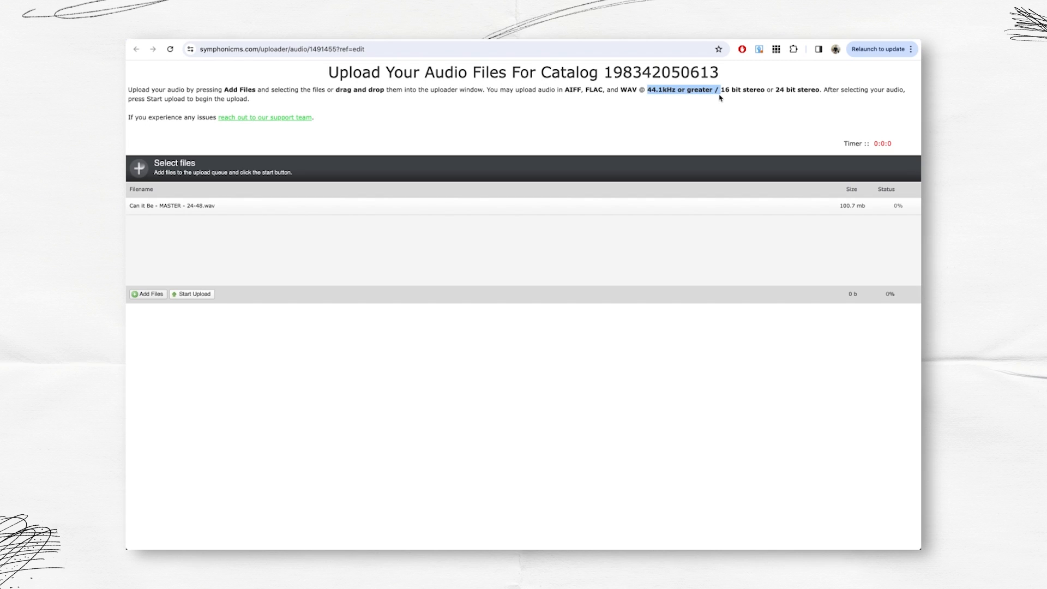
left_click(771, 88)
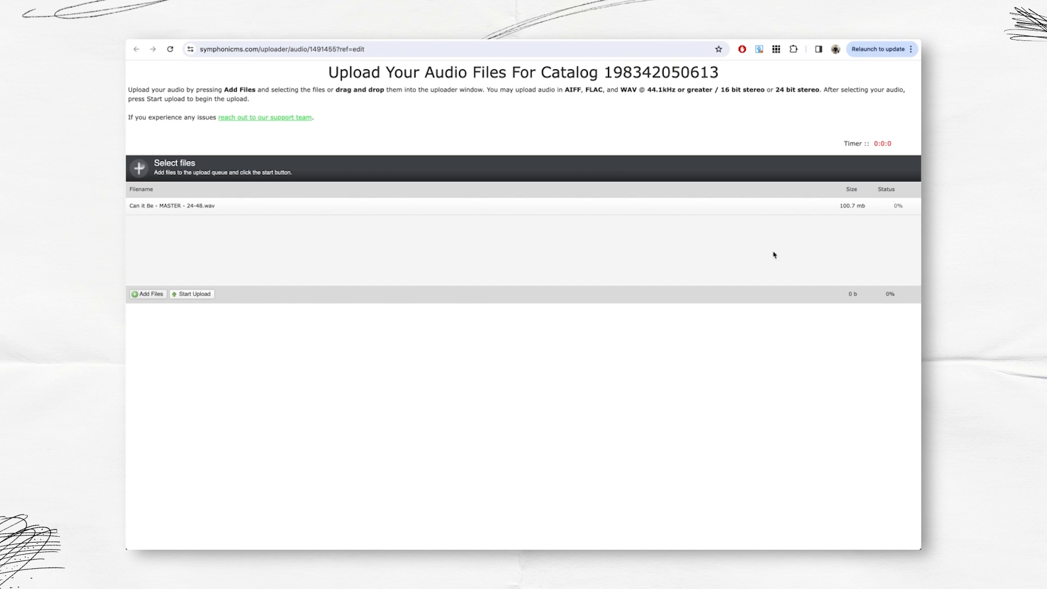
left_click(195, 294)
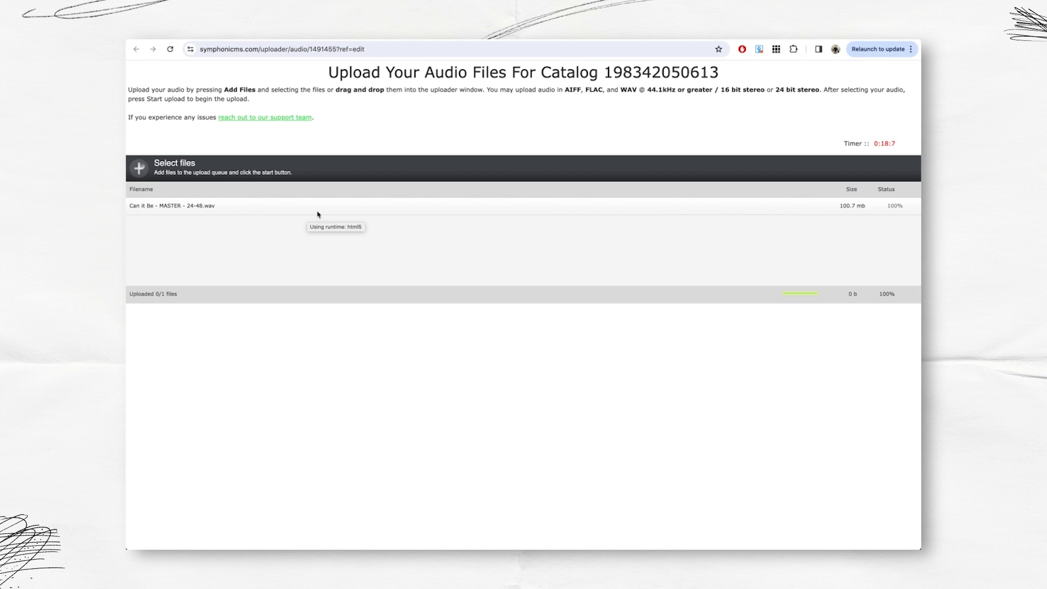
left_click(521, 34)
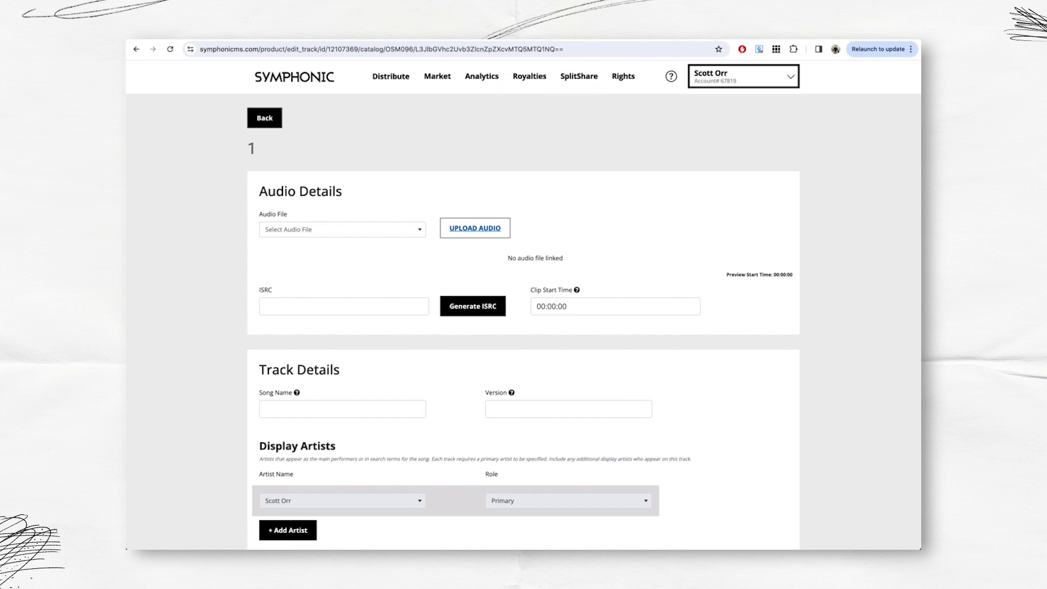
Reload the track form and link the uploaded Can_it_Be___MASTER___24_48.wav as the track's audio file
left_click(341, 231)
left_click(377, 188)
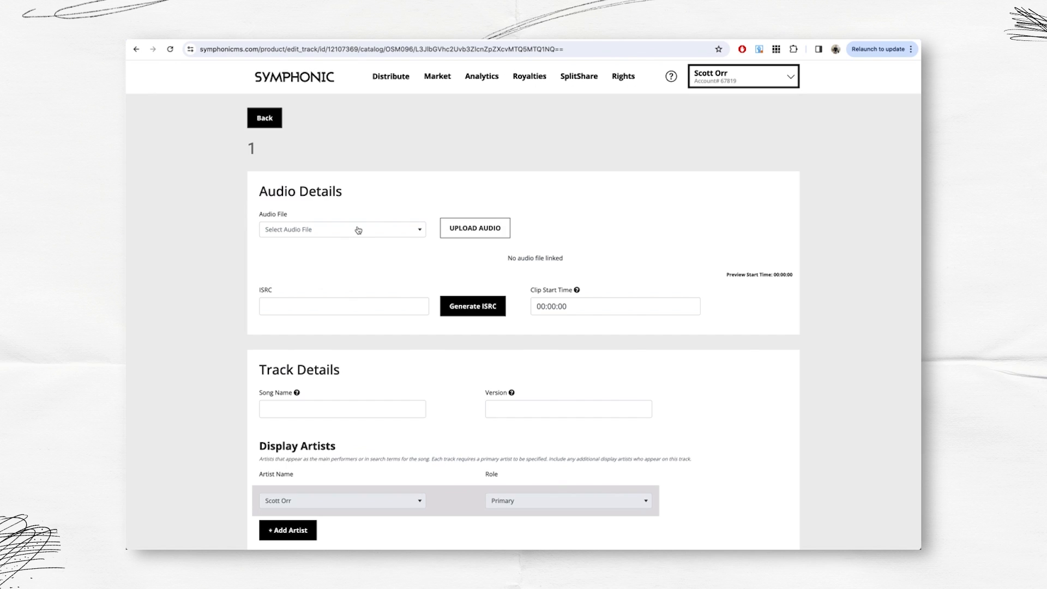
left_click(358, 231)
left_click(370, 204)
left_click(169, 49)
left_click(377, 235)
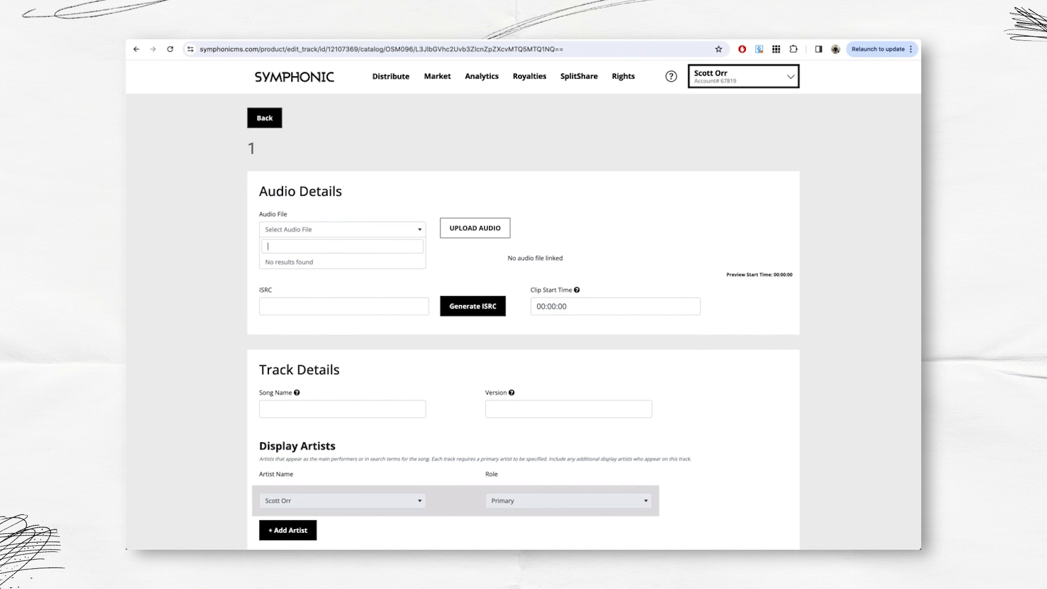
type("C")
left_click(300, 268)
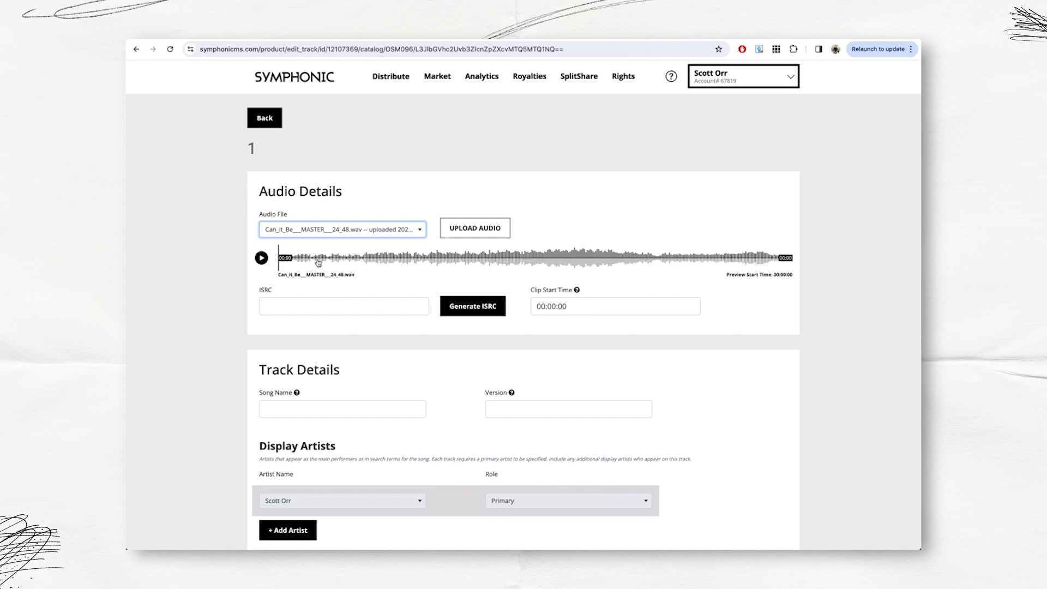
Play a middle section of the linked audio file to check it
left_click(429, 261)
left_click(262, 258)
left_click(264, 257)
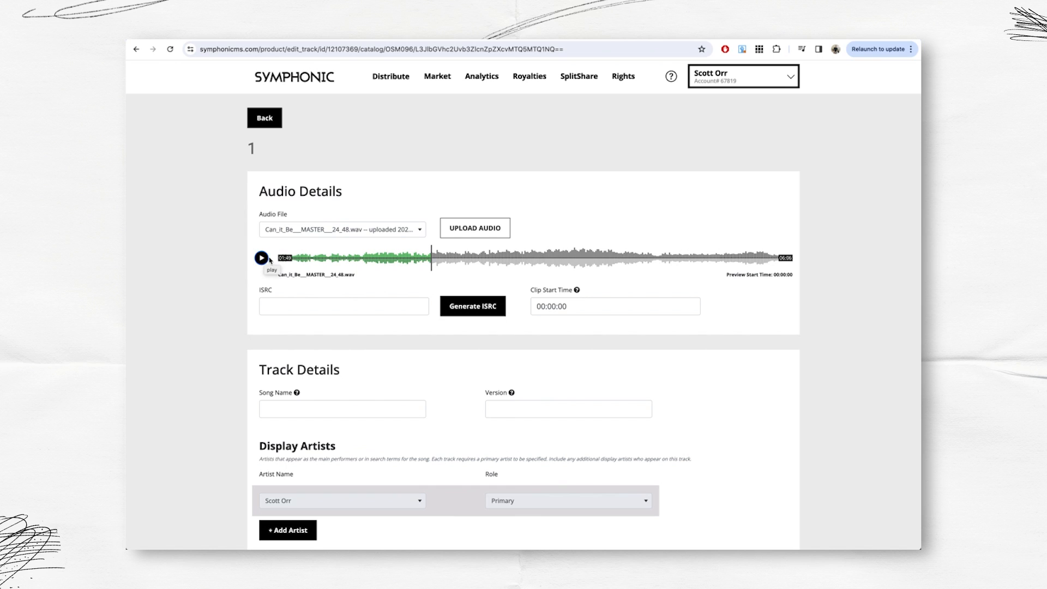
left_click(262, 258)
Generate an ISRC for the track and enter the song name Can it Be? with the version Single
left_click(374, 302)
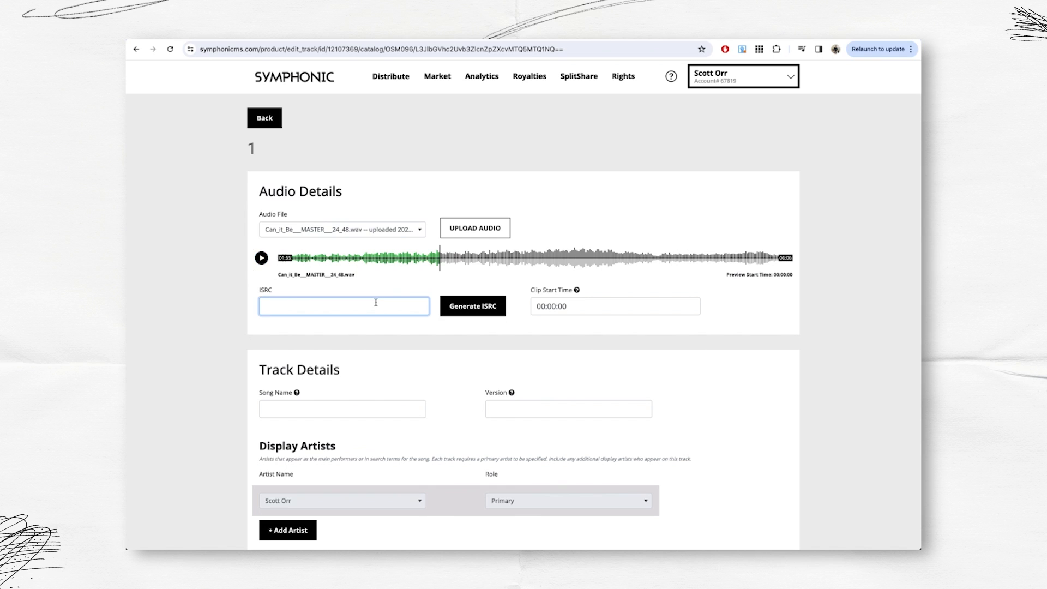
left_click(468, 309)
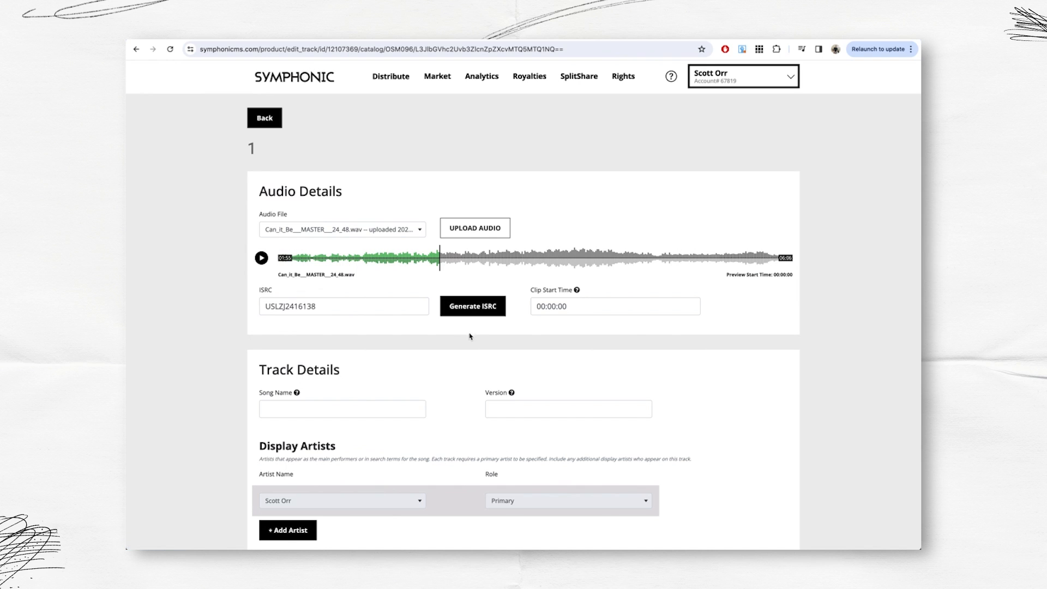
scroll(471, 334, "down", 1)
left_click(364, 351)
type("Can it Be?")
key("Tab")
type("Single")
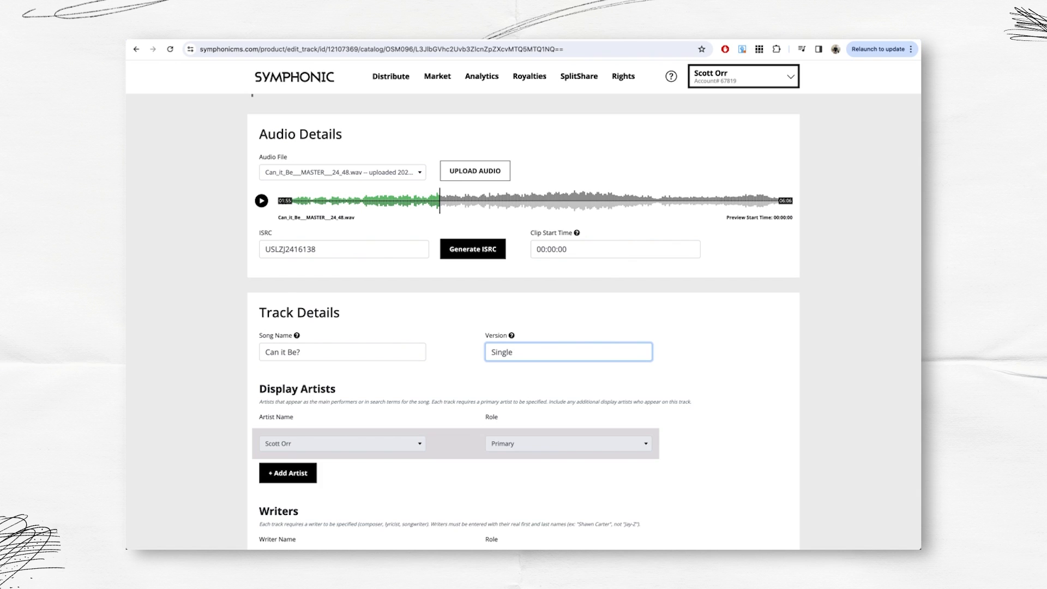
Add a second display artist with the role Featuring, creating a new artist entry under the featured artist's name
scroll(374, 401, "down", 1)
scroll(381, 408, "down", 1)
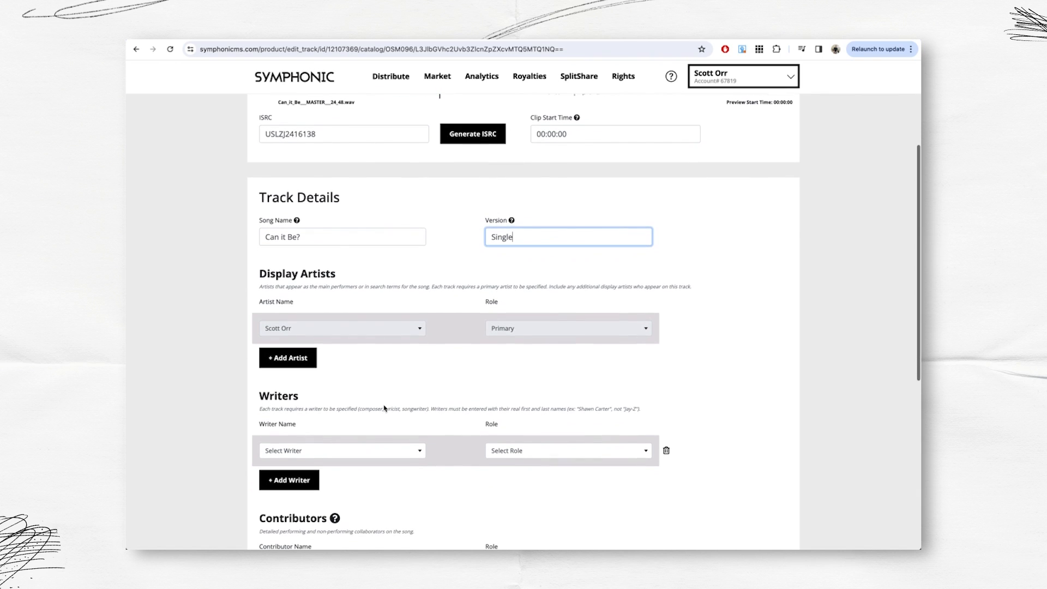
left_click(284, 360)
left_click(513, 374)
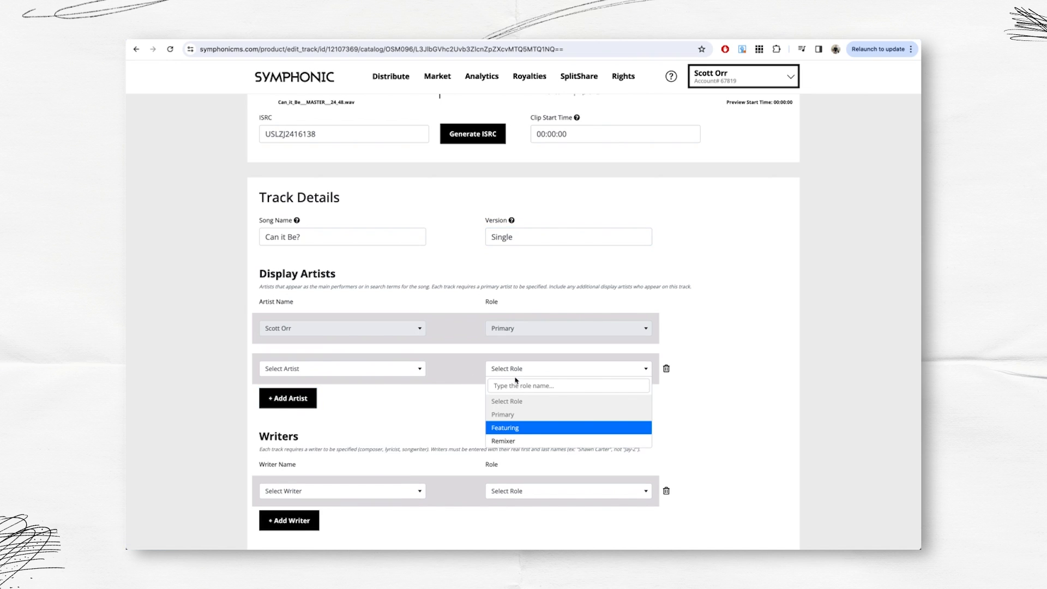
scroll(515, 380, "down", 1)
left_click(523, 398)
left_click(338, 338)
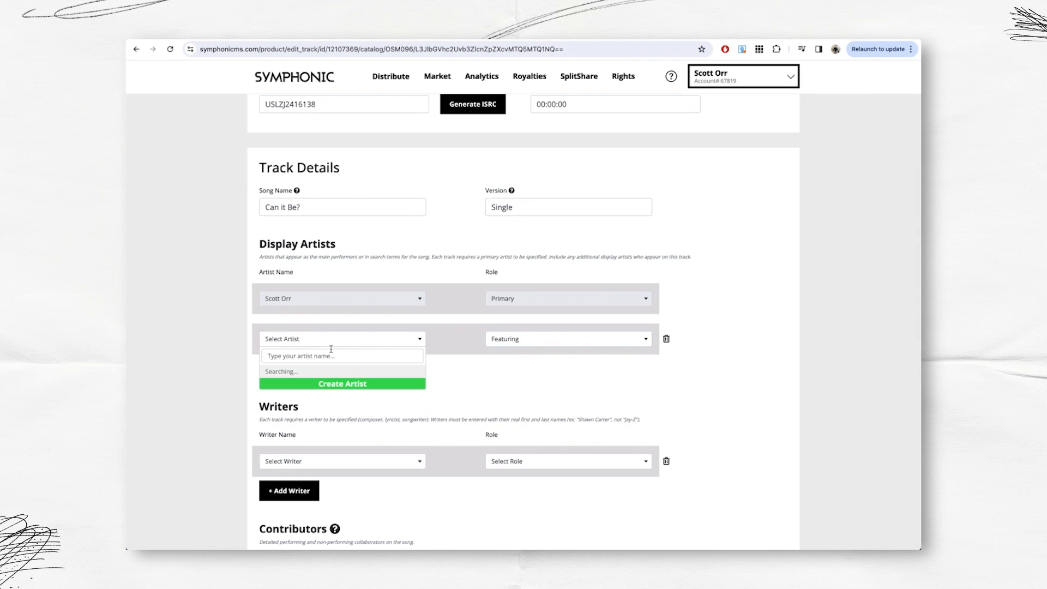
type("Emma Geiger")
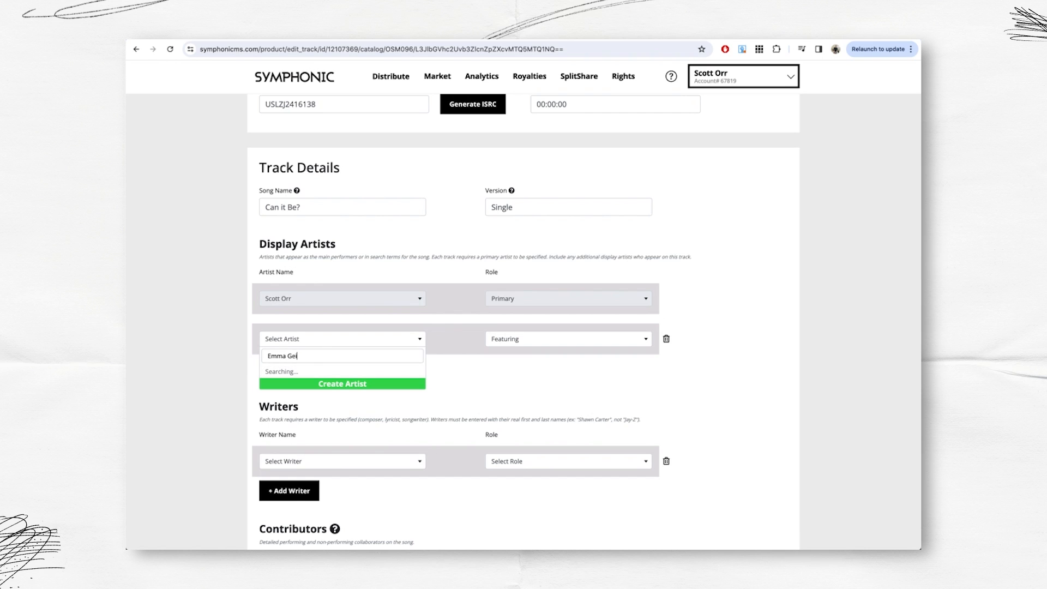
left_click(331, 384)
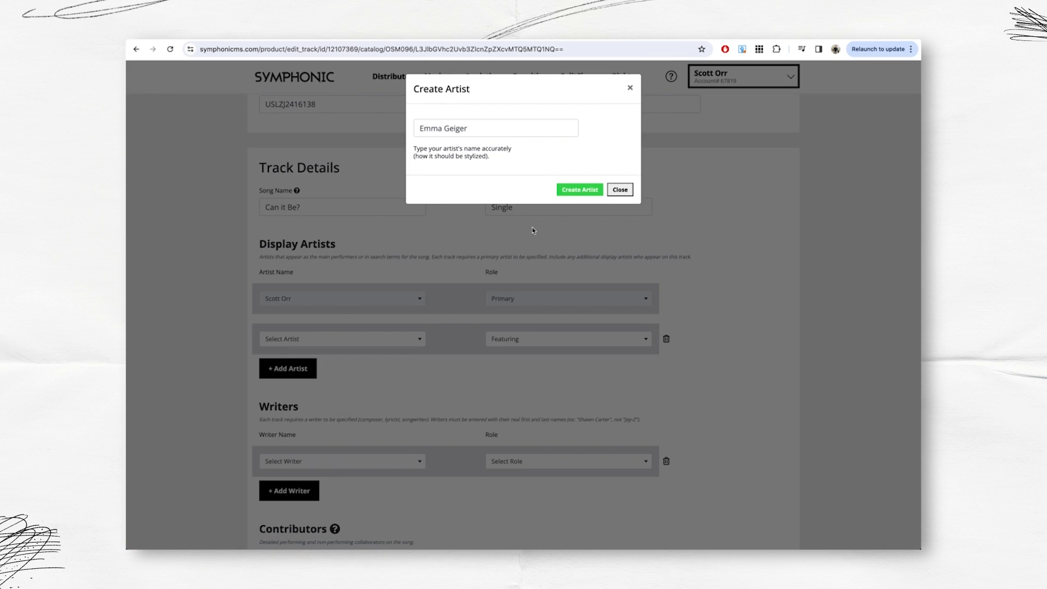
left_click(579, 190)
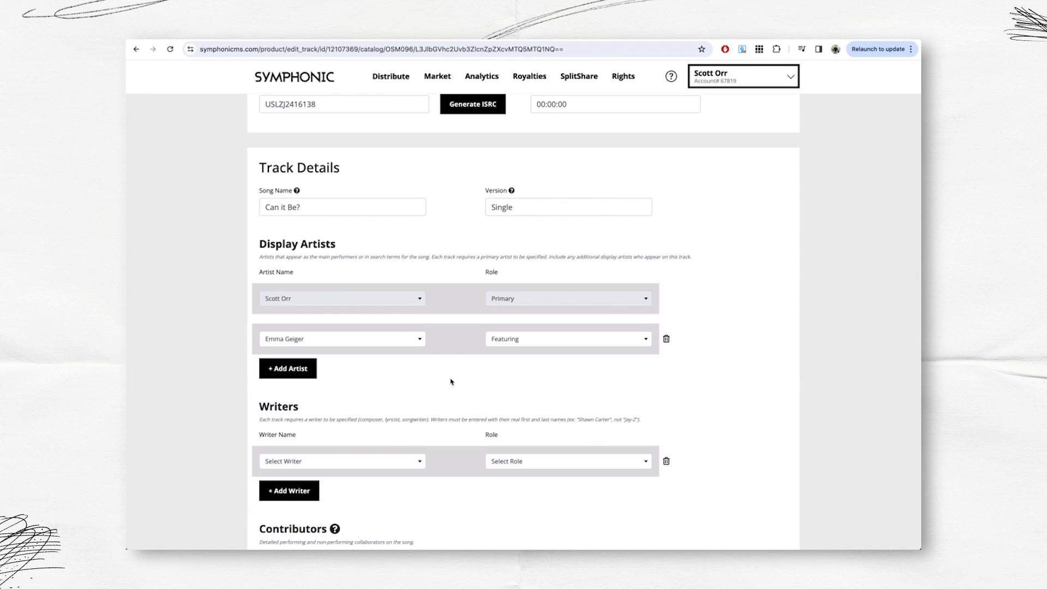
Select the primary artist as the track's writer and set the writer role to Songwriter
scroll(575, 387, "down", 1)
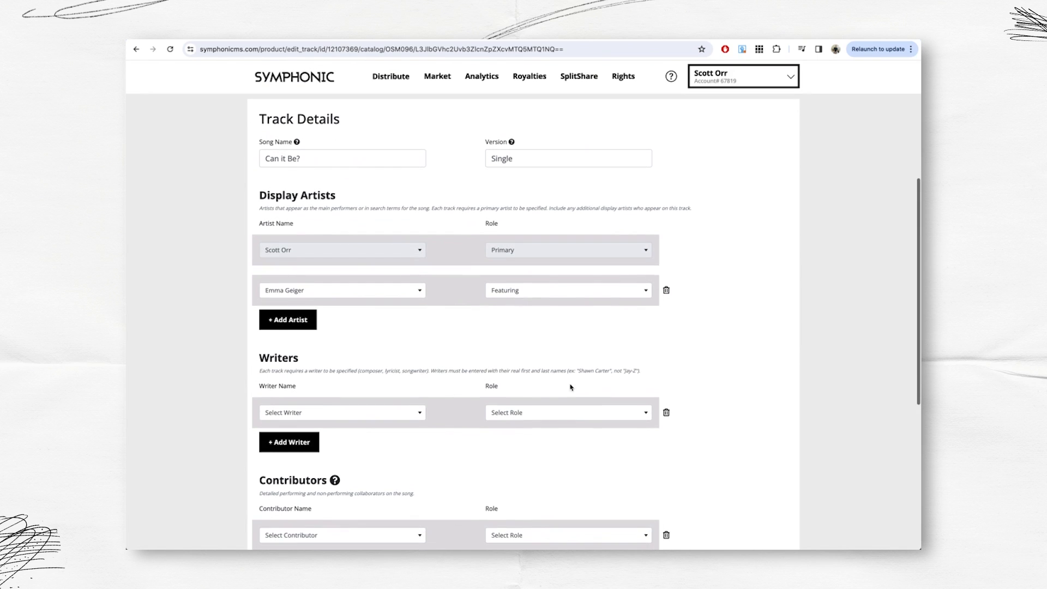
left_click(321, 413)
type("Scott")
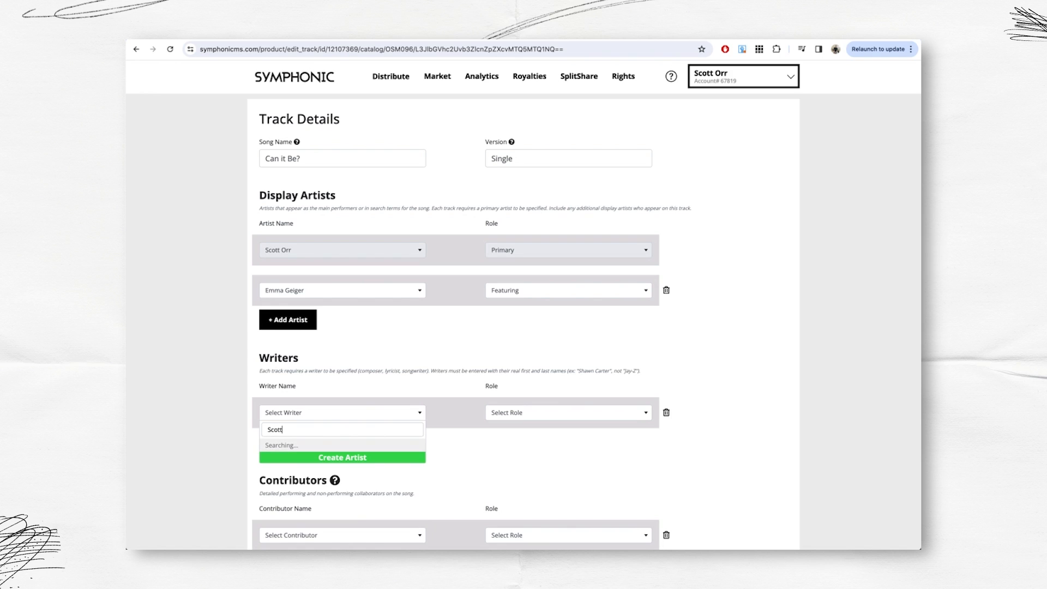
key("Return")
left_click(512, 413)
key("Return")
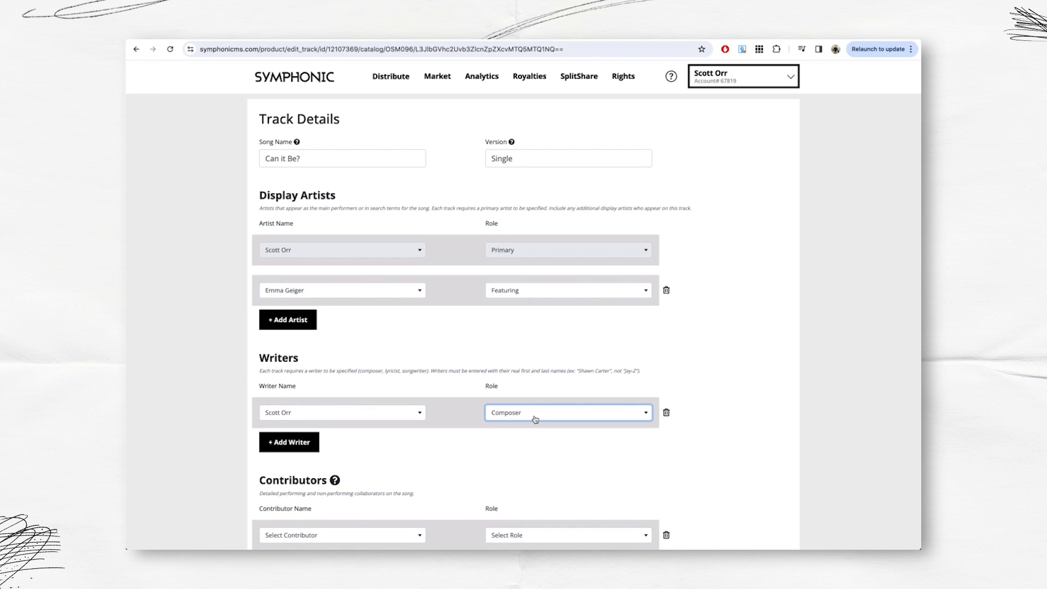
left_click(535, 419)
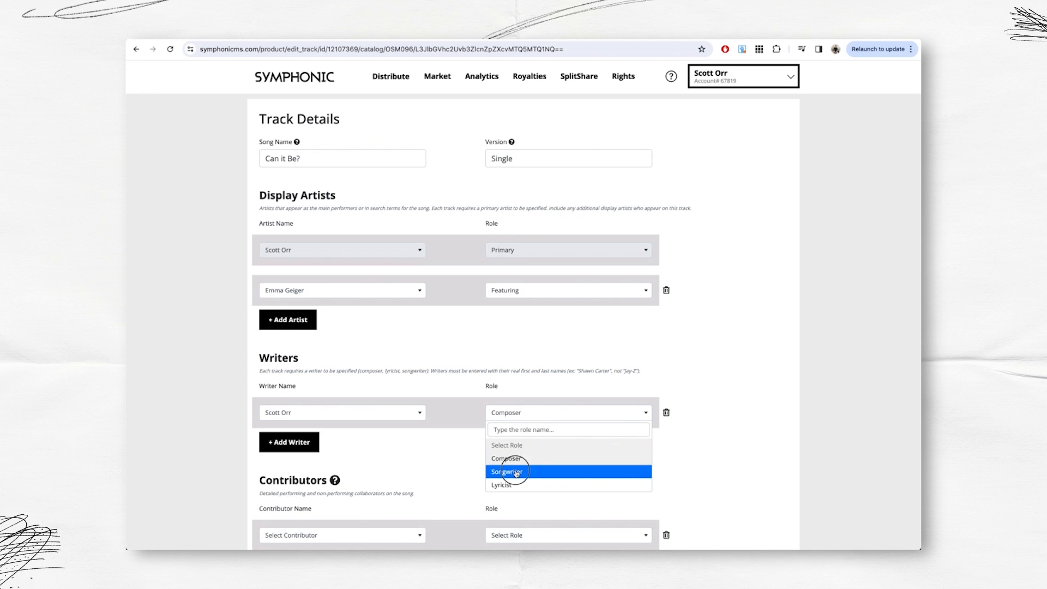
left_click(513, 471)
Examine the Contributors section and the remaining track fields, including genre, explicit status, country of recording and audio style
scroll(460, 455, "down", 3)
left_click(351, 402)
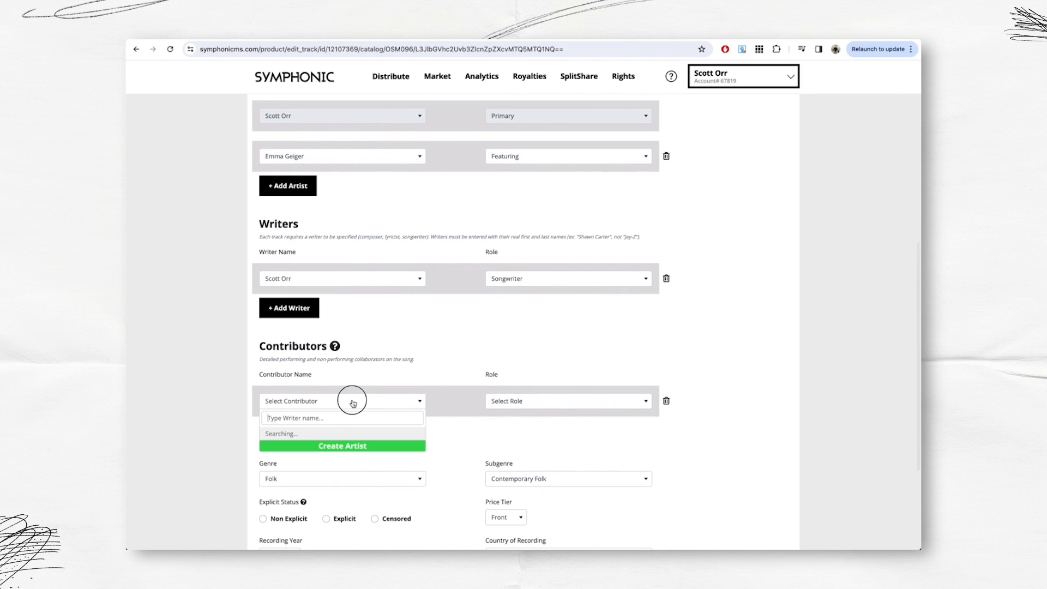
left_click(513, 338)
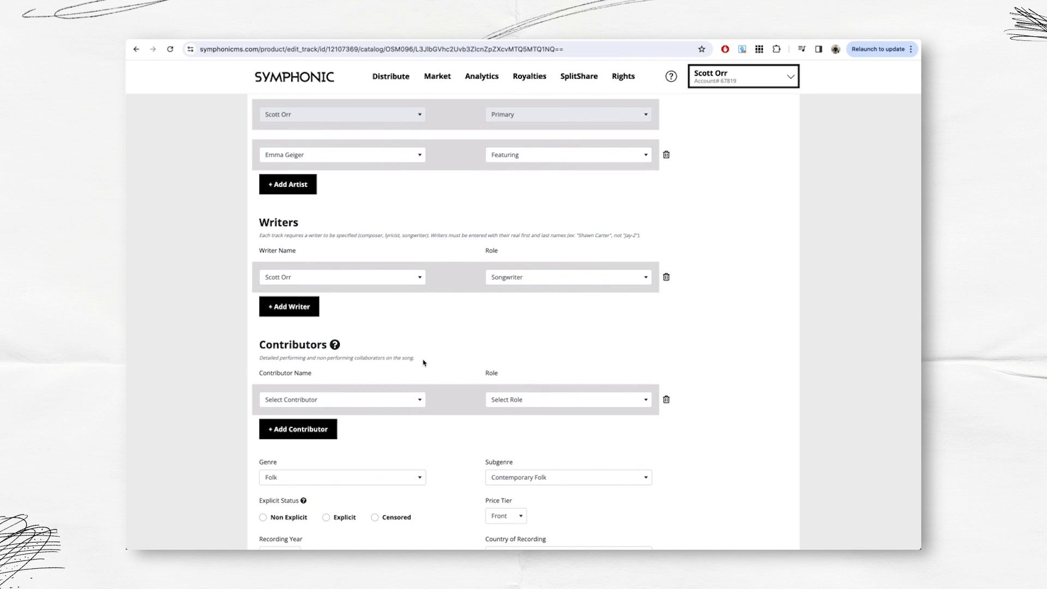
scroll(424, 363, "up", 1)
scroll(424, 363, "down", 3)
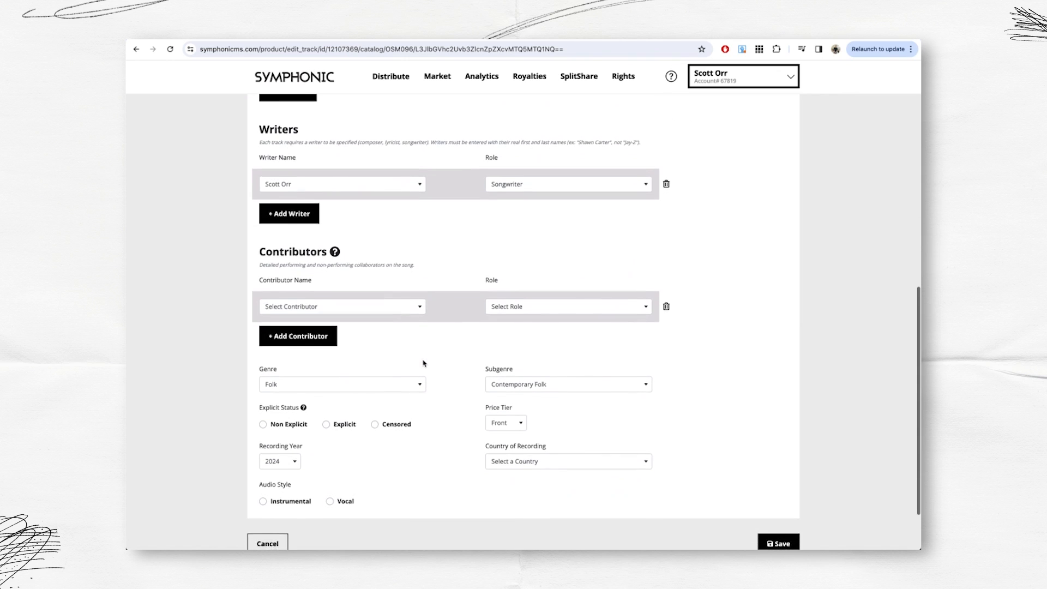
scroll(423, 363, "up", 3)
scroll(494, 254, "up", 1)
scroll(475, 274, "down", 3)
scroll(439, 355, "down", 2)
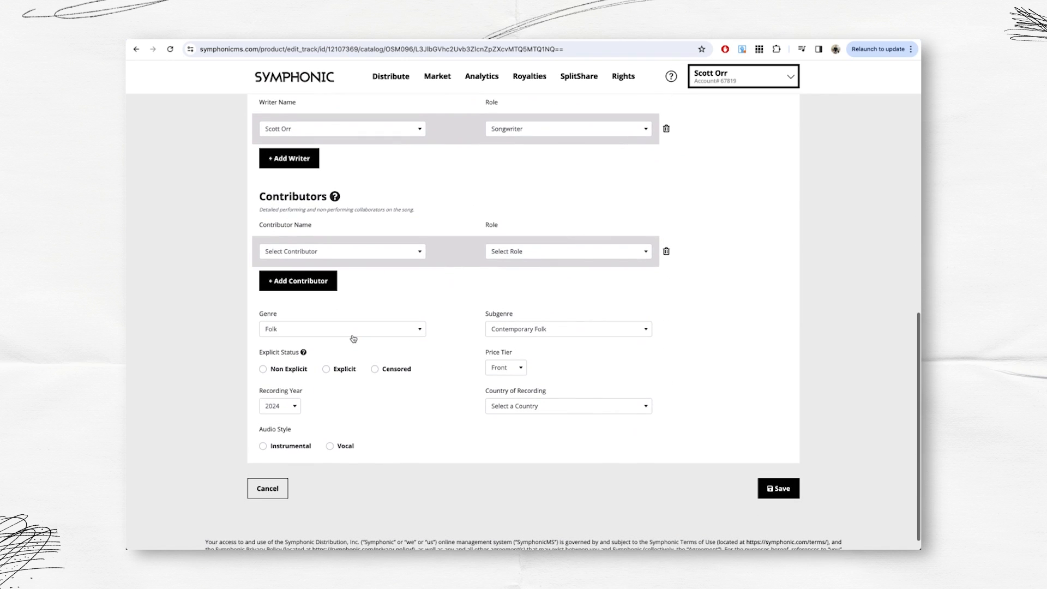
Mark the track as Non Explicit, set its audio style to Vocal and choose English as the vocal language
left_click(281, 373)
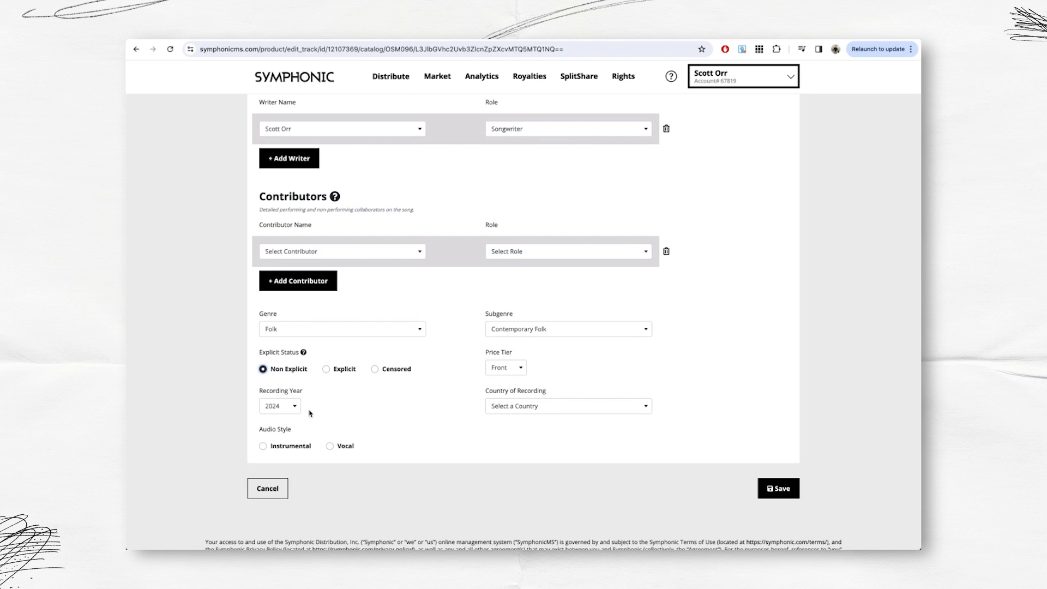
left_click(331, 446)
left_click(349, 483)
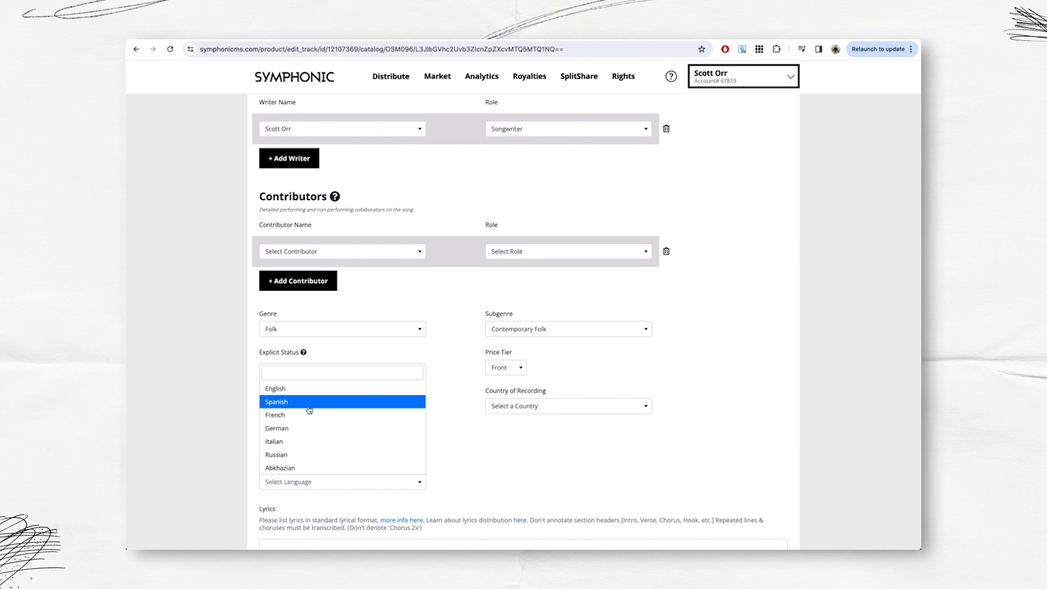
left_click(283, 386)
Paste the song's lyrics into the Lyrics field and clean up the break after the first verse
scroll(461, 482, "down", 1)
scroll(462, 482, "down", 1)
left_click(372, 451)
scroll(372, 452, "down", 1)
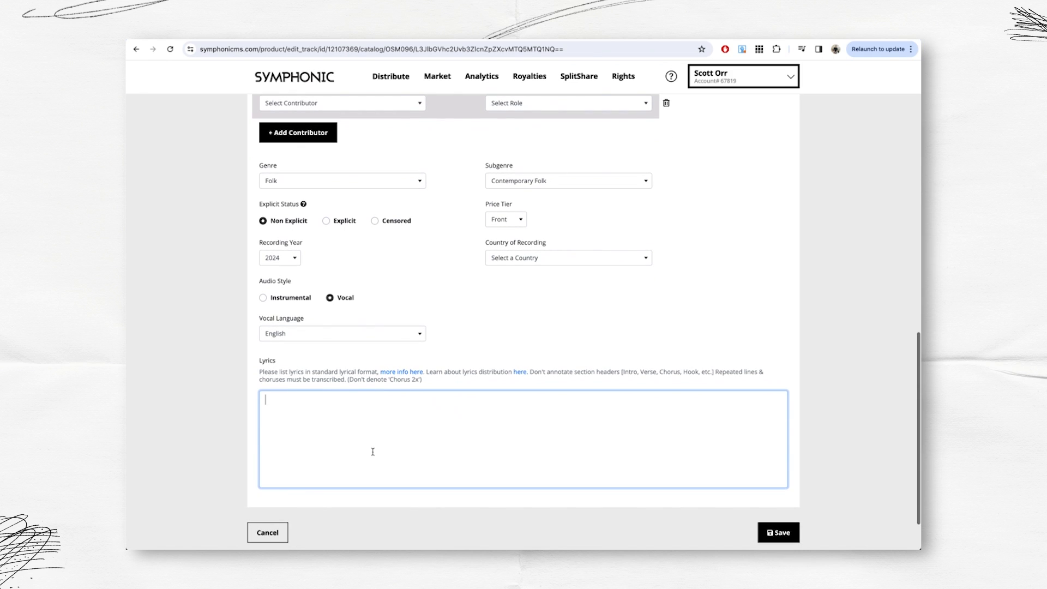
key("ctrl+v")
scroll(427, 437, "up", 5)
left_click(311, 442)
key("BackSpace")
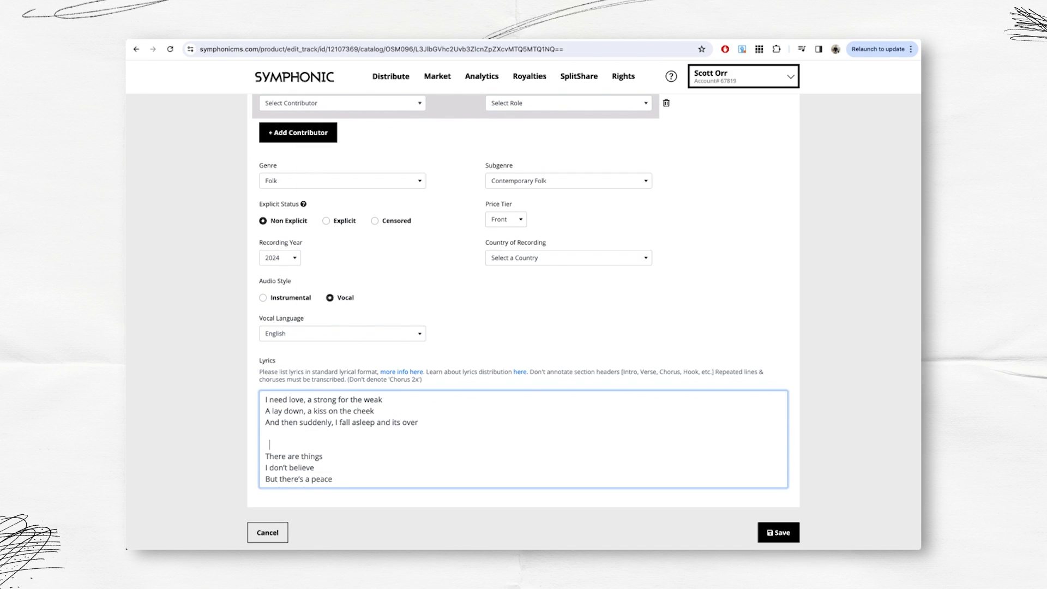
scroll(276, 364, "down", 4)
left_click(276, 364)
scroll(276, 364, "down", 3)
scroll(453, 264, "up", 3)
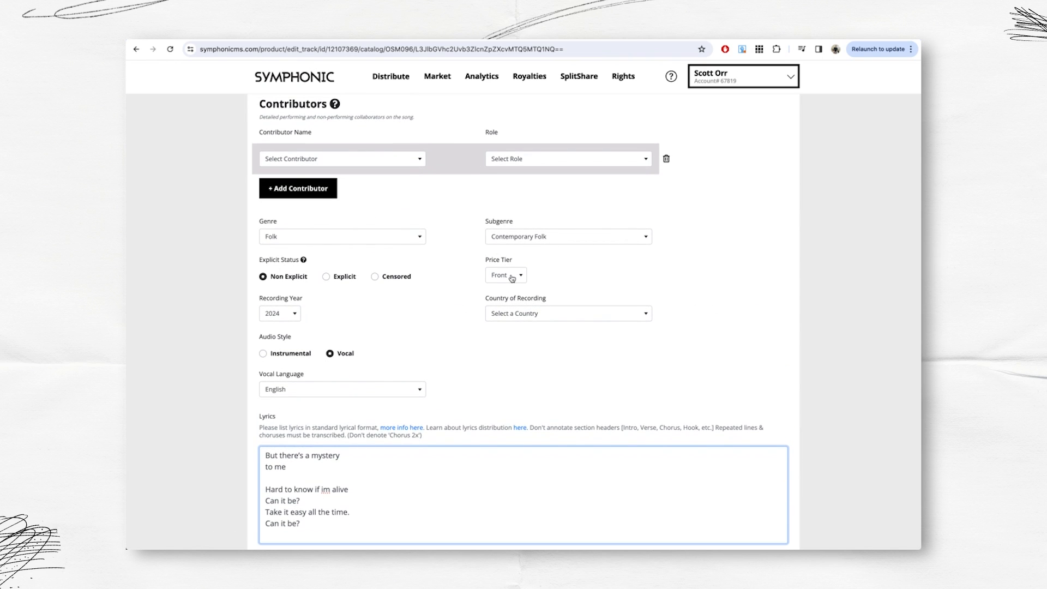
Set the country of recording to Canada and save the track details
left_click(508, 317)
type("Can")
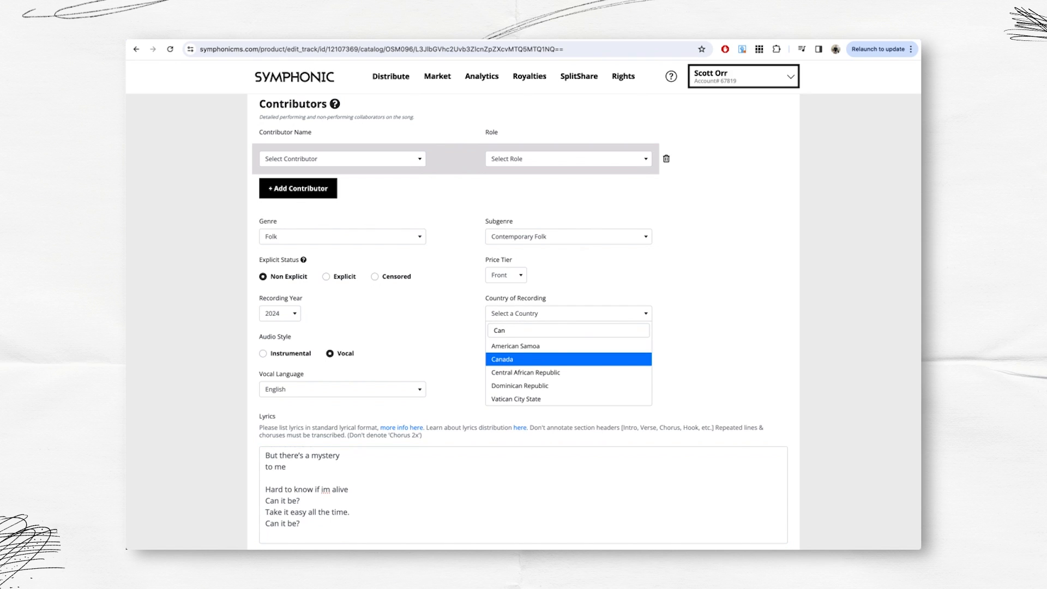
left_click(521, 359)
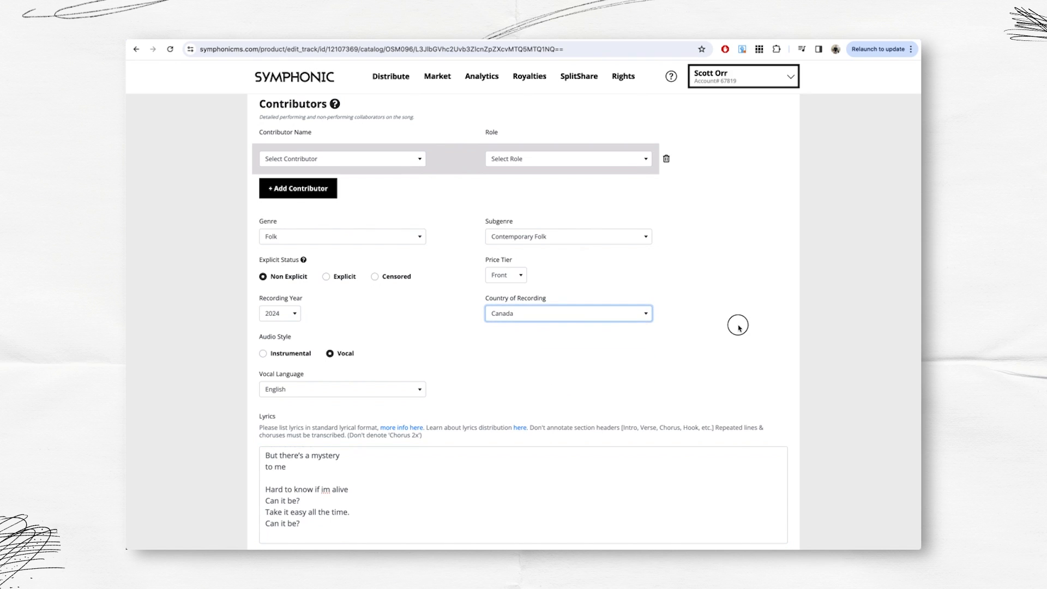
scroll(738, 326, "down", 2)
left_click(774, 475)
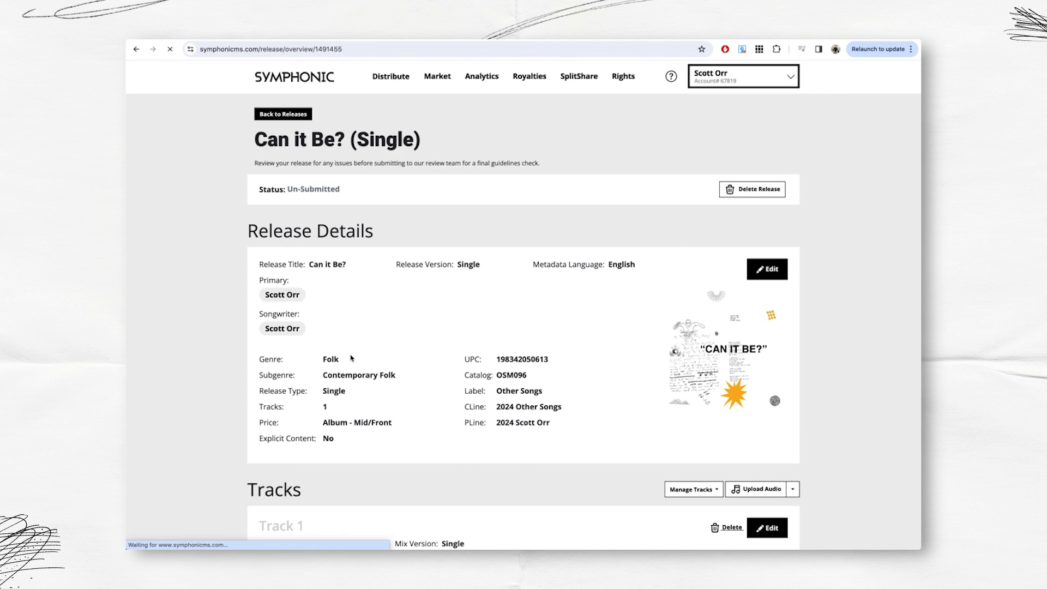
Review the release overview, checking the release details, the track's credits, lyrics and audio, and the availability section
scroll(485, 354, "down", 6)
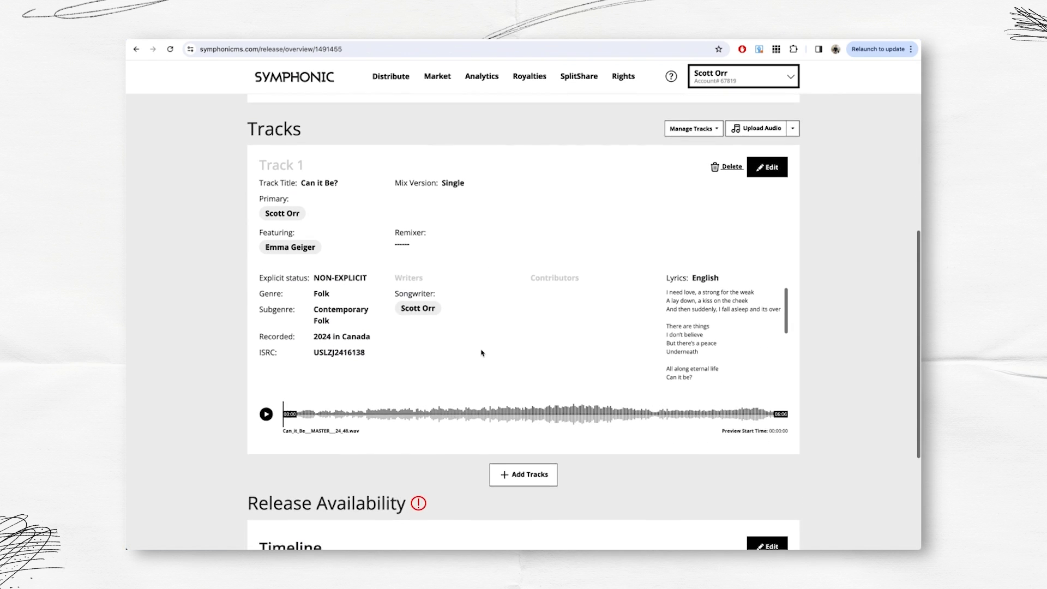
scroll(482, 353, "down", 1)
scroll(688, 285, "down", 3)
scroll(662, 292, "up", 3)
scroll(590, 293, "up", 2)
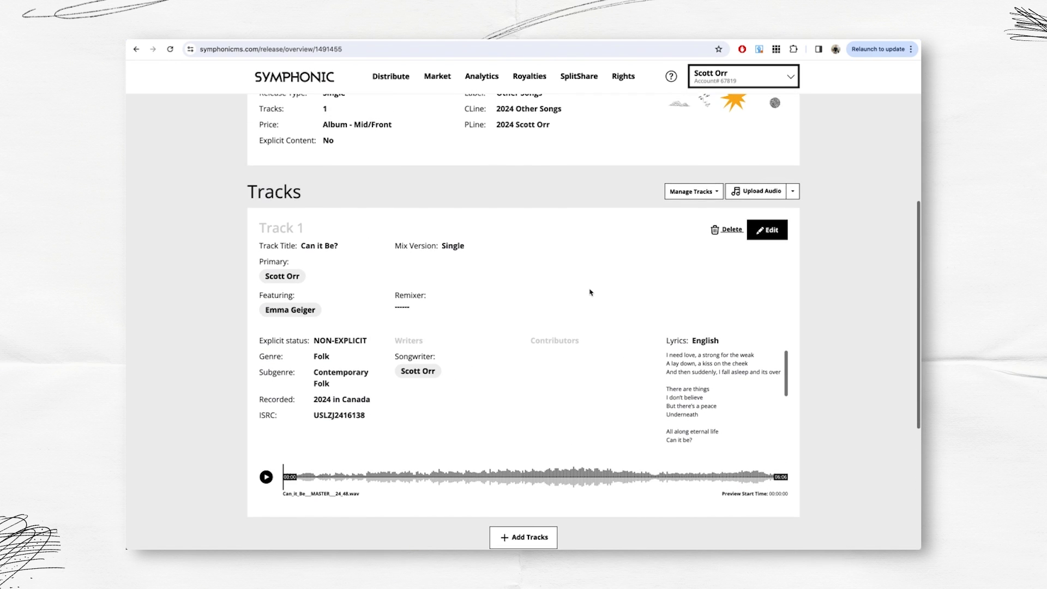
scroll(590, 292, "up", 5)
scroll(589, 294, "down", 4)
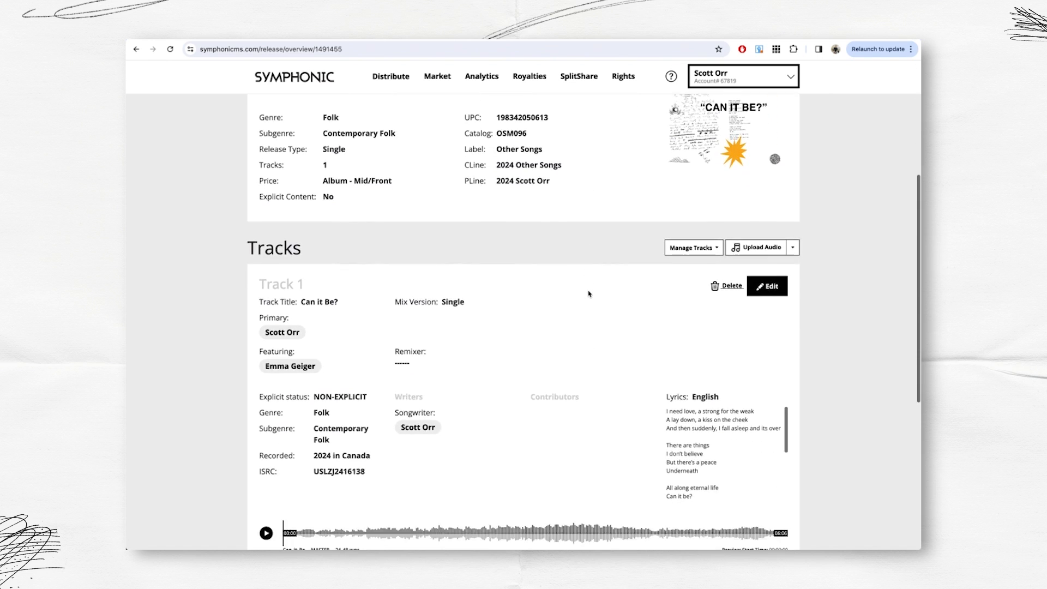
scroll(589, 294, "up", 4)
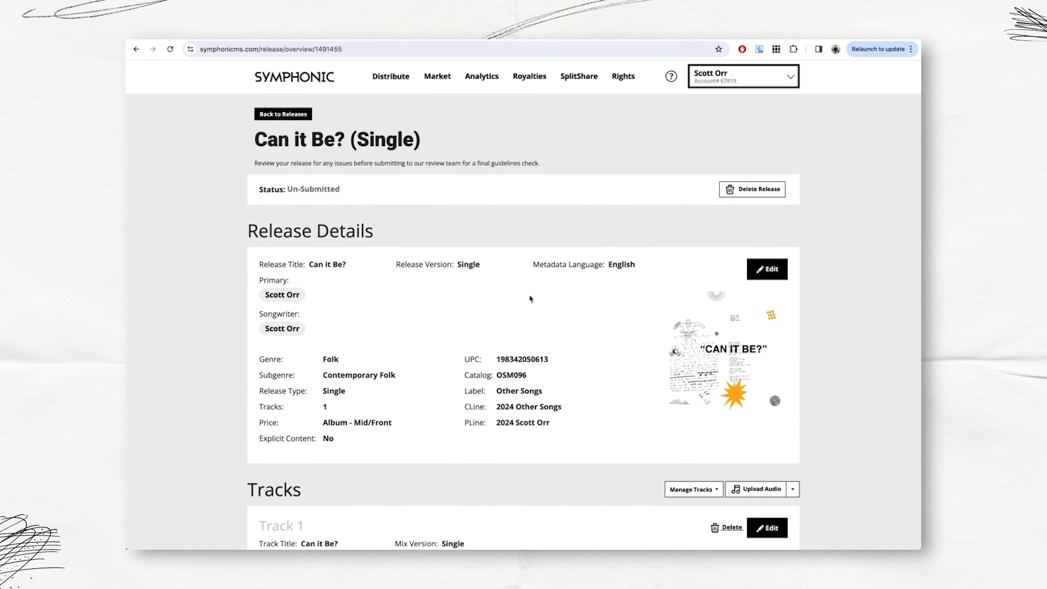
scroll(241, 364, "down", 2)
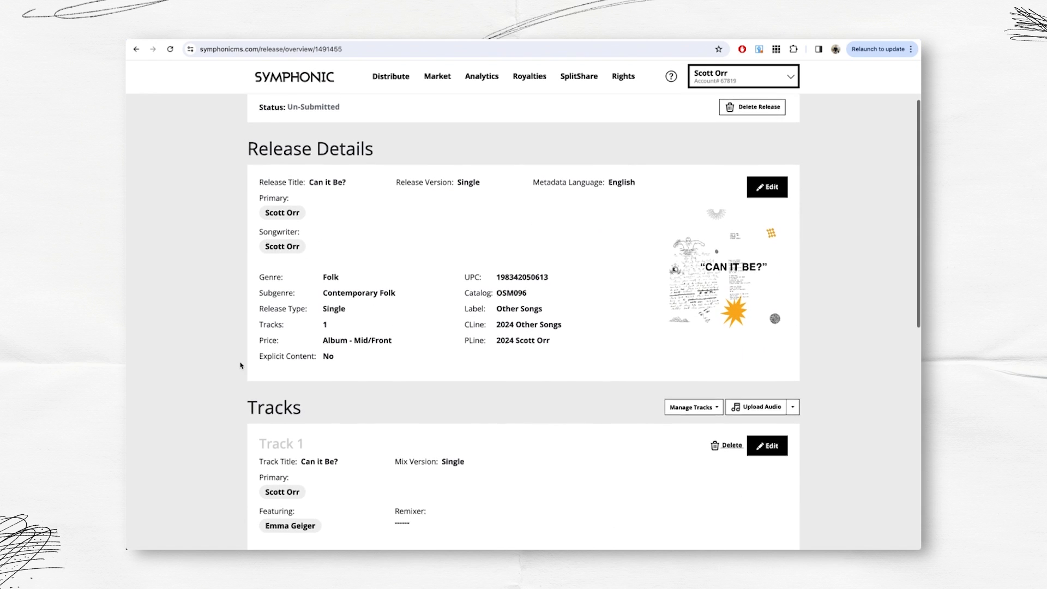
Edit the release availability and set the general release date to 2024-02-23
scroll(240, 365, "down", 9)
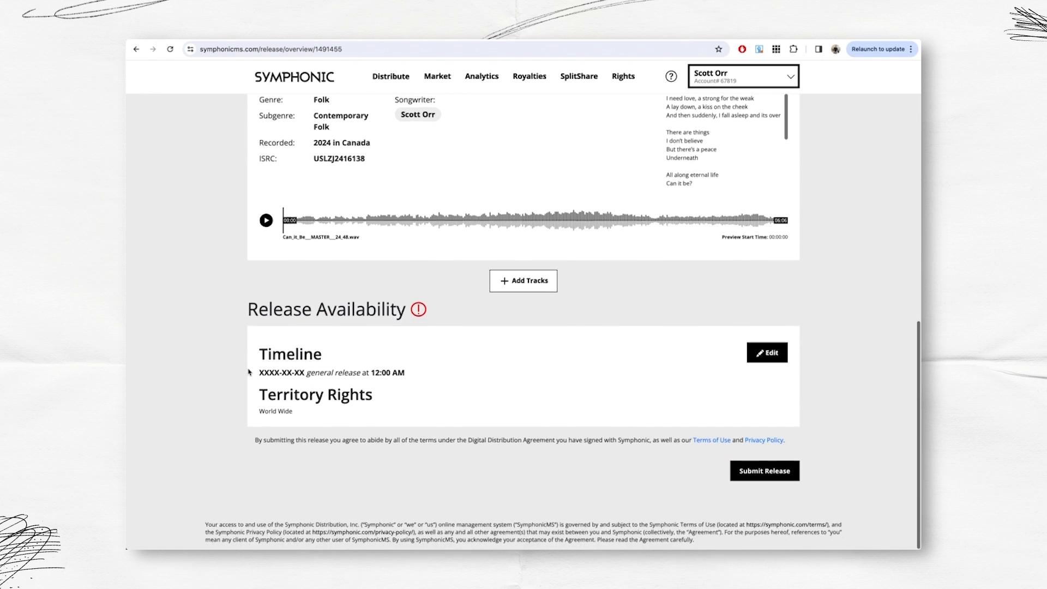
left_click(764, 354)
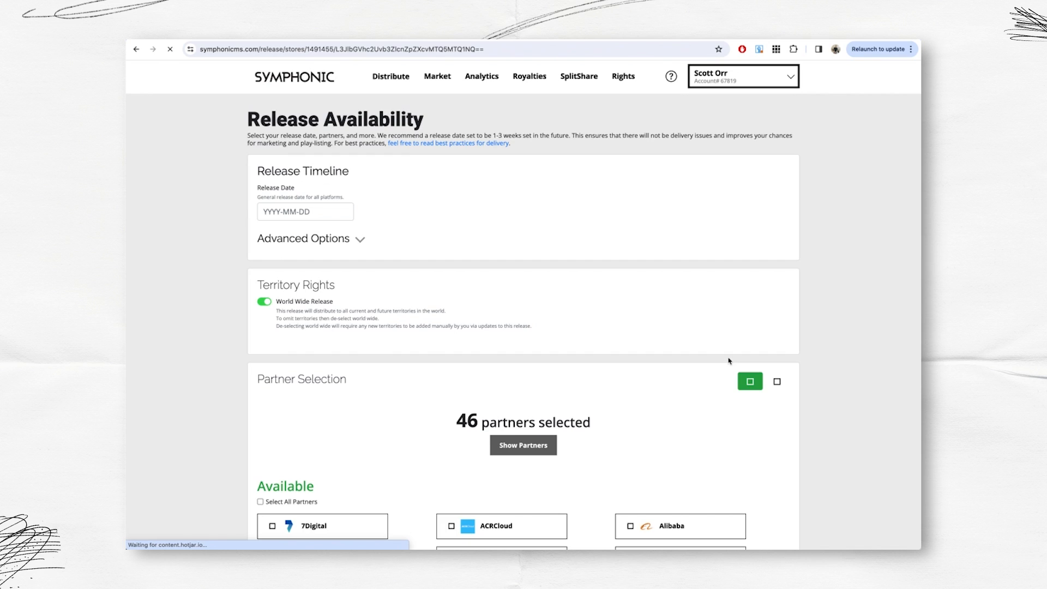
left_click(303, 212)
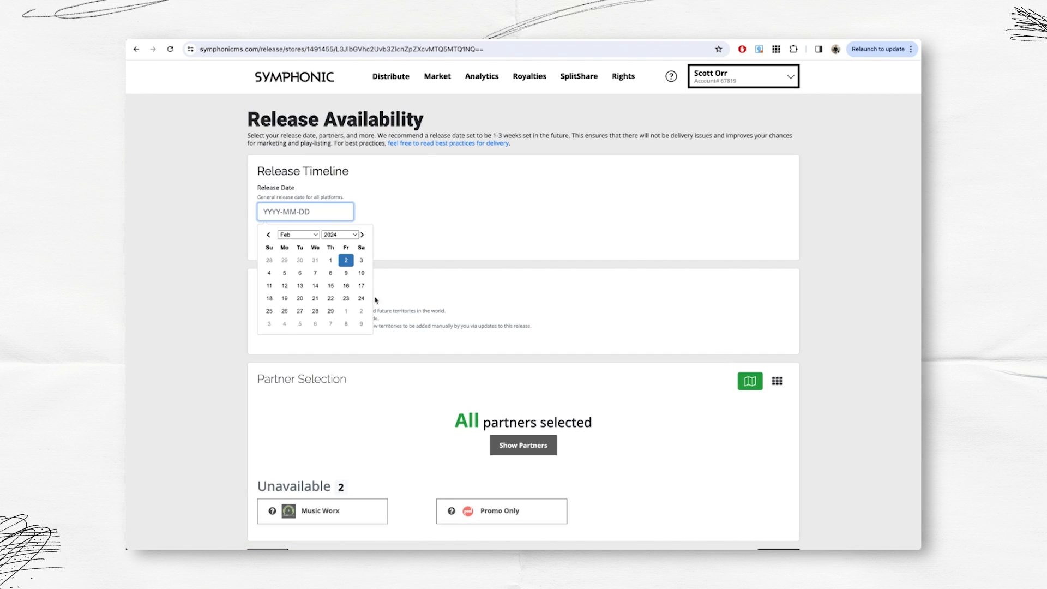
left_click(346, 299)
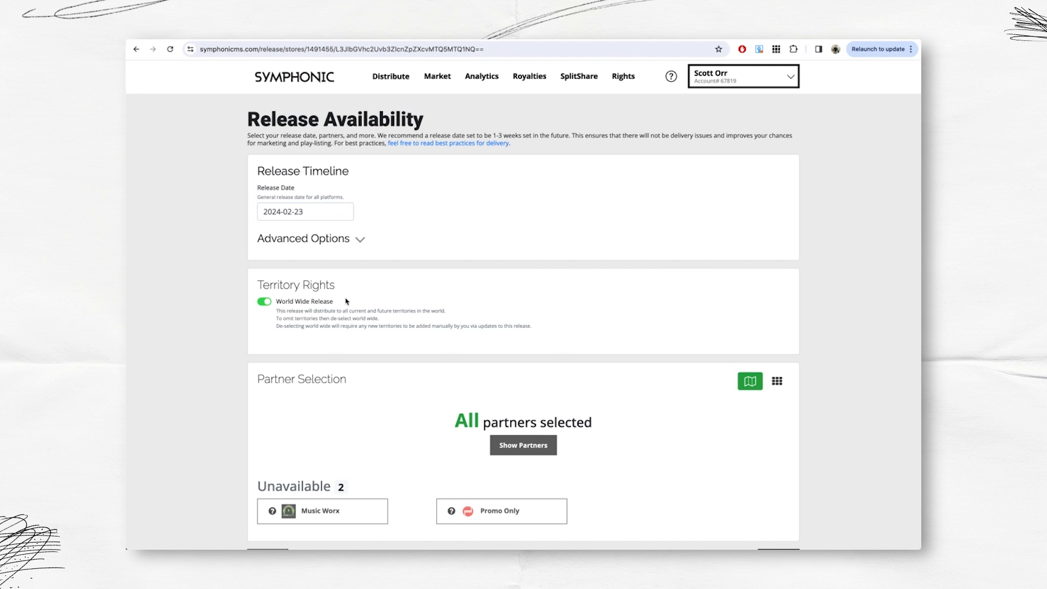
Expand the release timeline's advanced options, enable Exclusive Window to view its partner and period settings, and disable it again
left_click(359, 242)
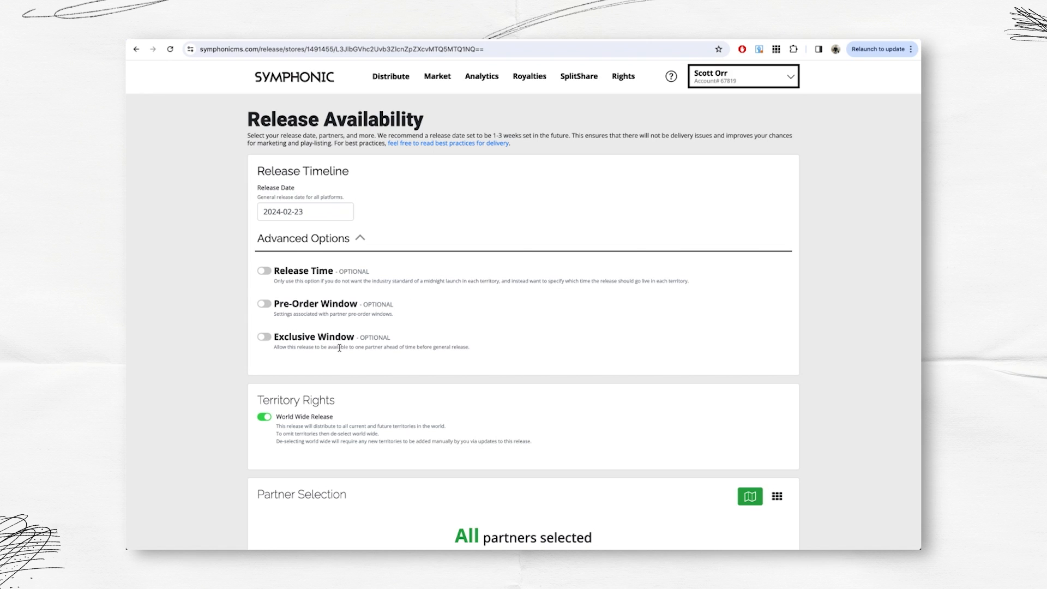
left_click(263, 338)
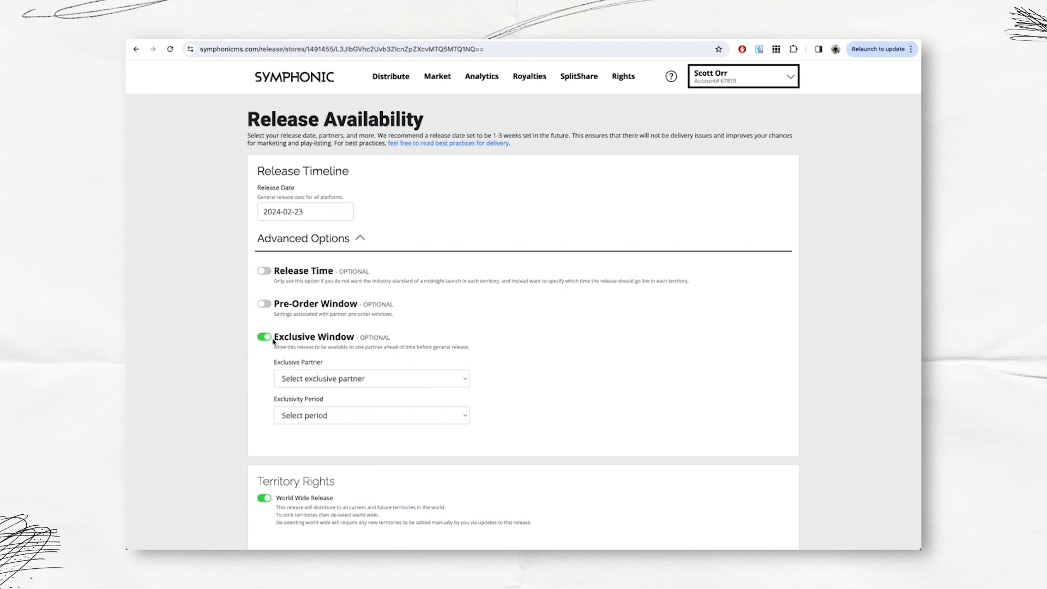
left_click(265, 338)
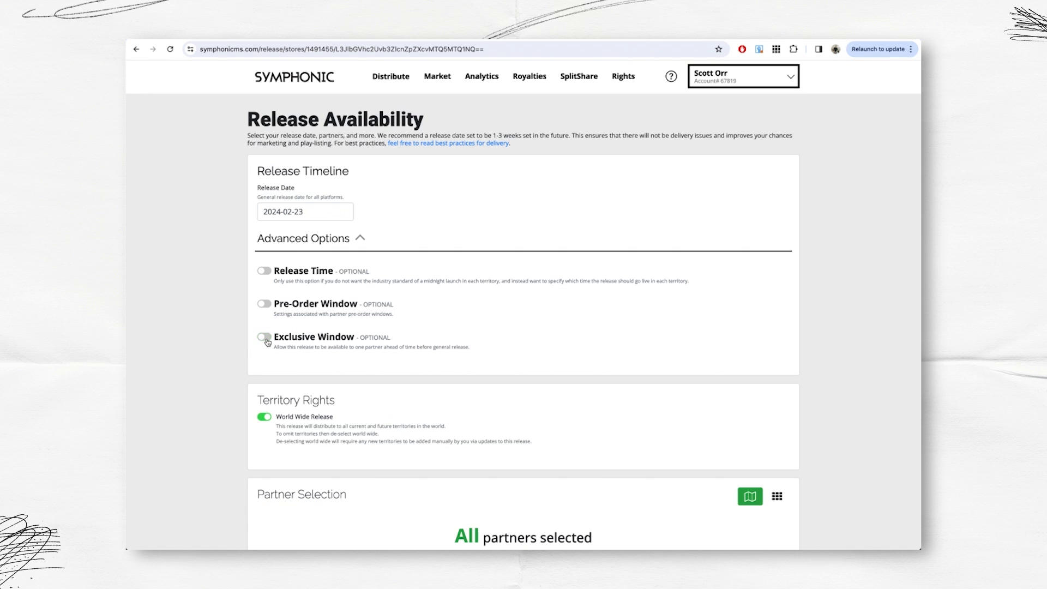
Turn off World Wide Release to browse the available territories, and turn it back on
scroll(198, 344, "down", 1)
scroll(202, 342, "down", 2)
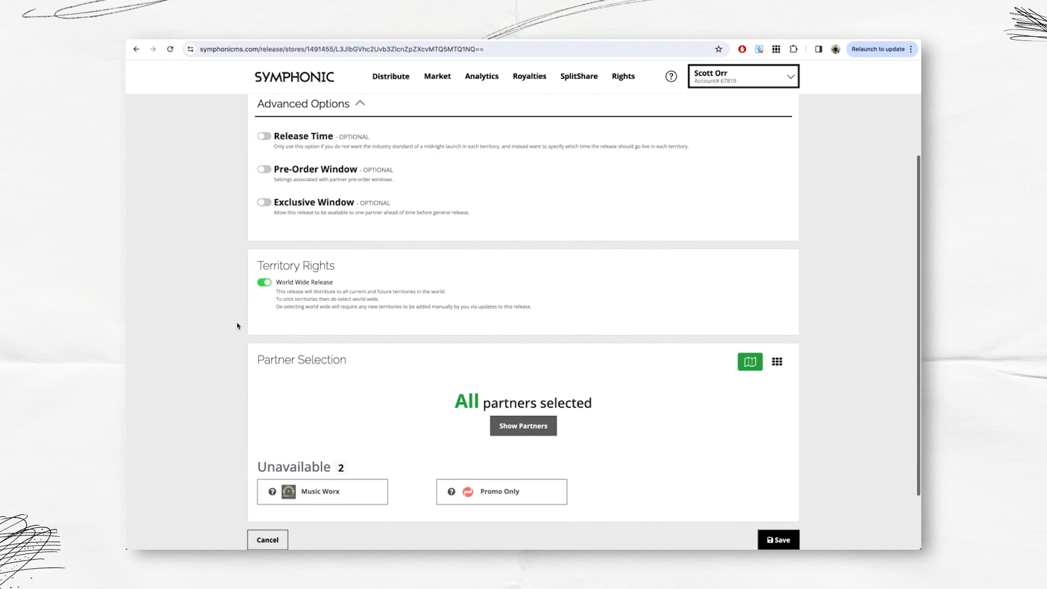
left_click_drag(257, 271, 364, 270)
left_click(363, 270)
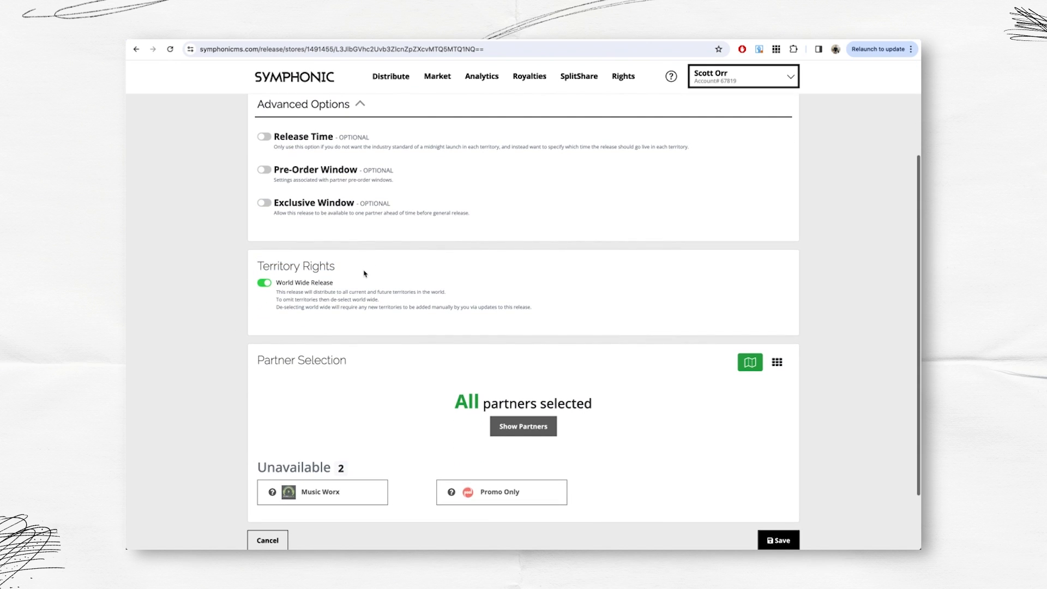
left_click(265, 282)
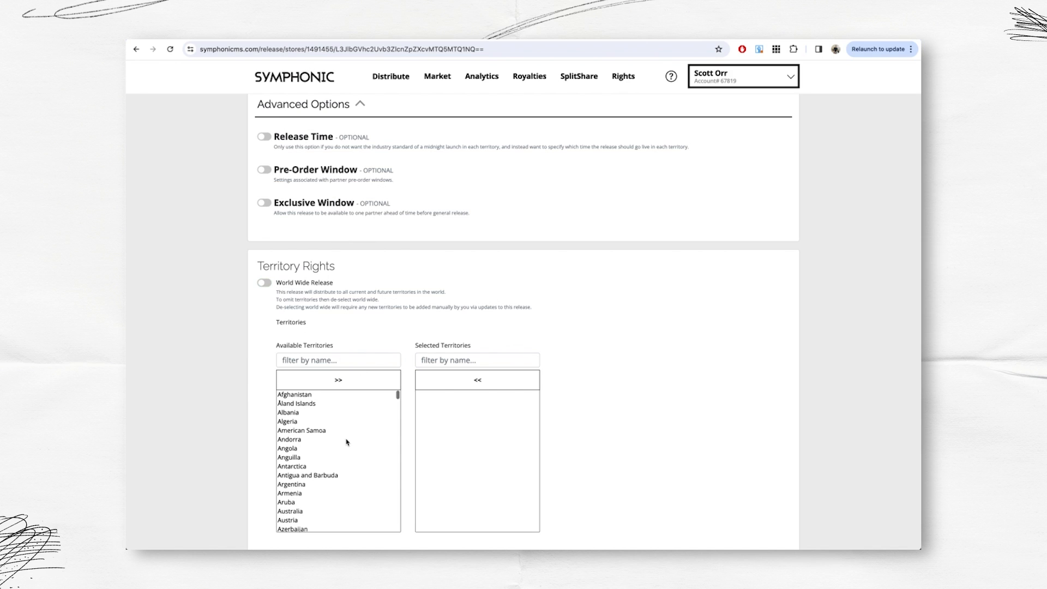
scroll(347, 442, "down", 3)
scroll(346, 440, "up", 3)
scroll(369, 459, "down", 5)
scroll(372, 401, "up", 5)
scroll(566, 288, "down", 1)
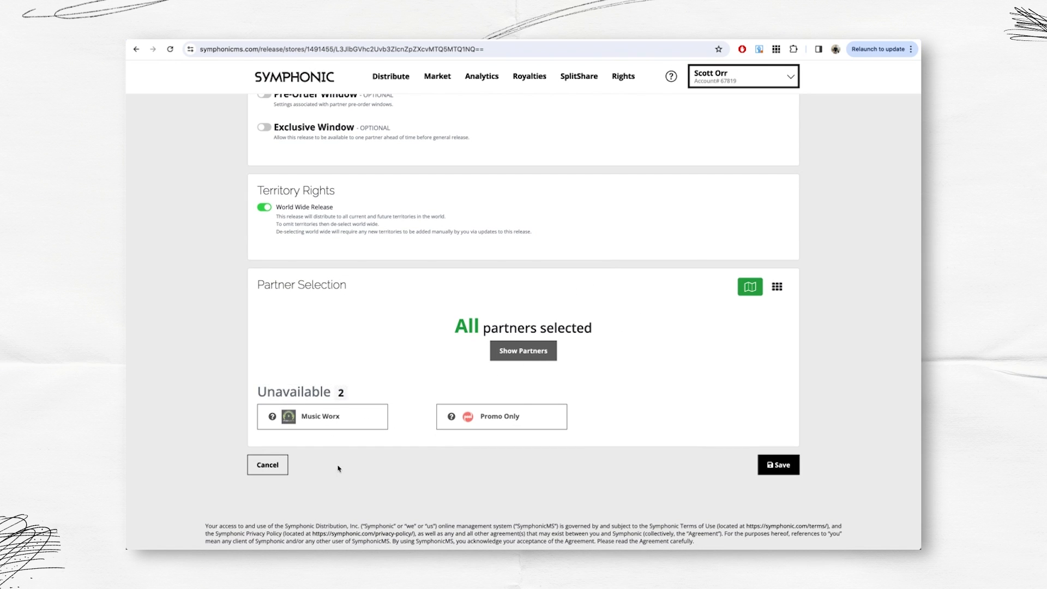
Check why the partners Promo Only and Music Worx are unavailable, and save the release availability settings
mouse_move(498, 418)
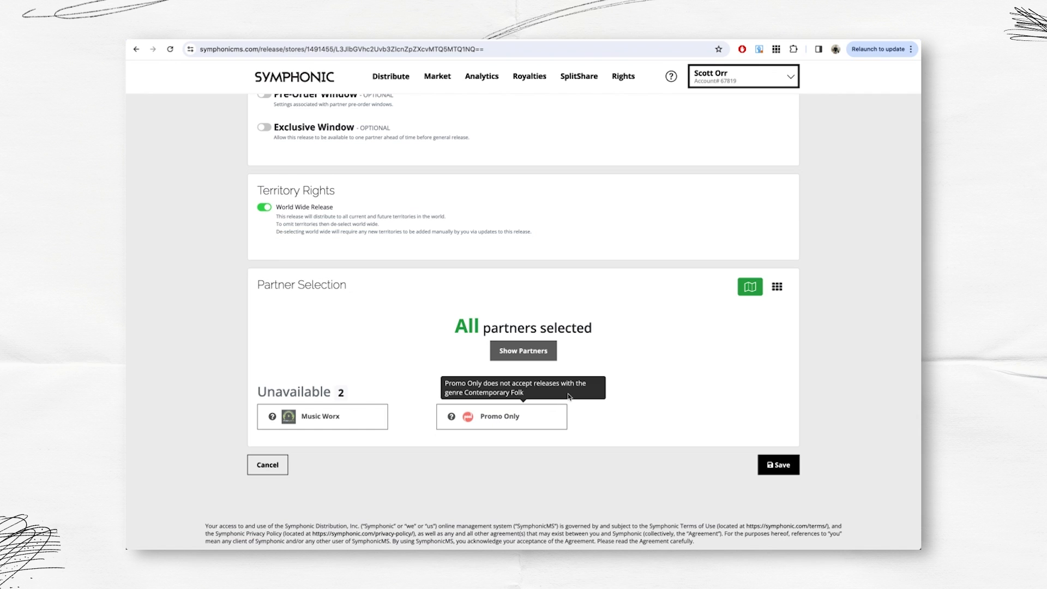
mouse_move(330, 423)
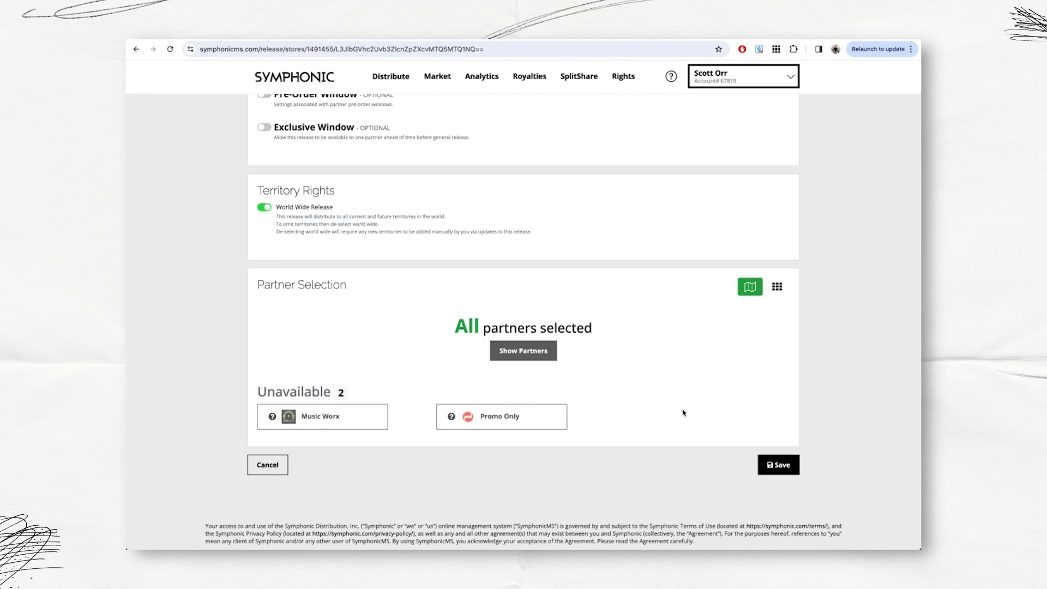
scroll(727, 387, "up", 1)
scroll(728, 387, "up", 3)
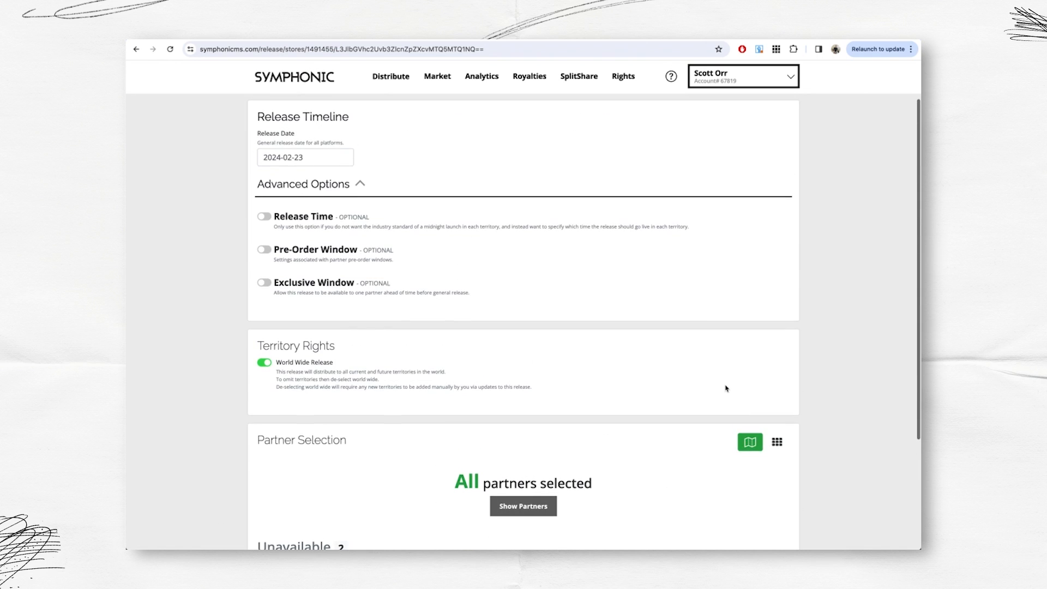
scroll(727, 389, "down", 4)
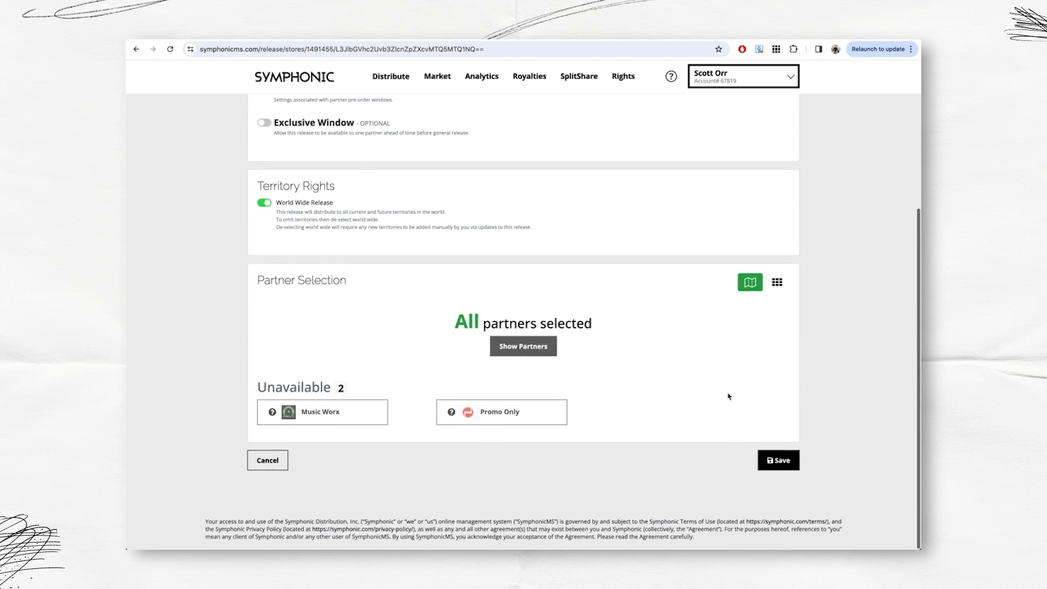
left_click(783, 465)
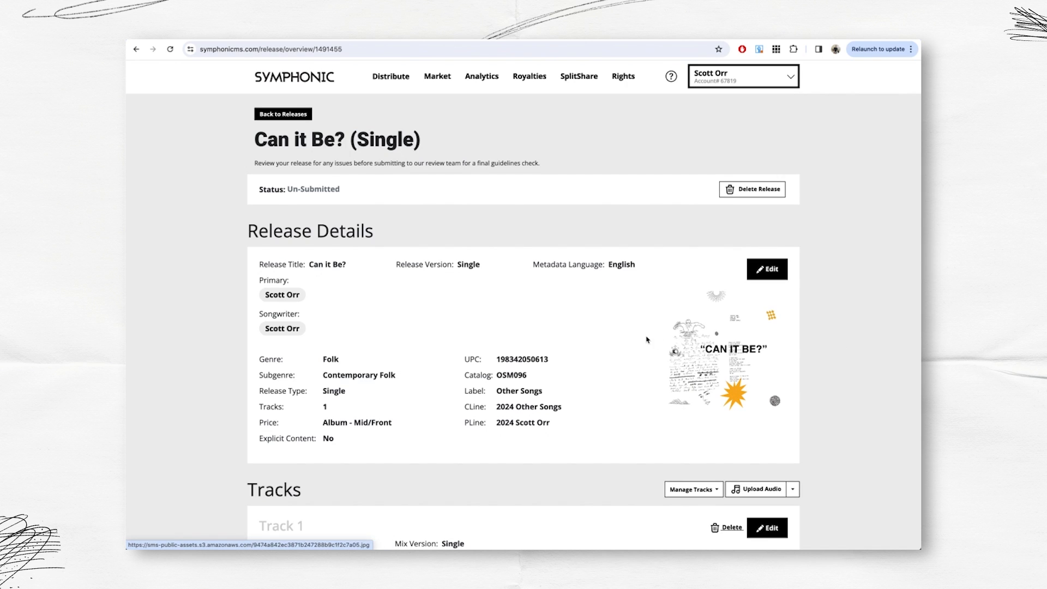
Review the release overview down to the partner delivery list and the submission section
scroll(650, 341, "down", 1)
scroll(649, 341, "up", 1)
scroll(649, 341, "down", 10)
scroll(800, 343, "down", 8)
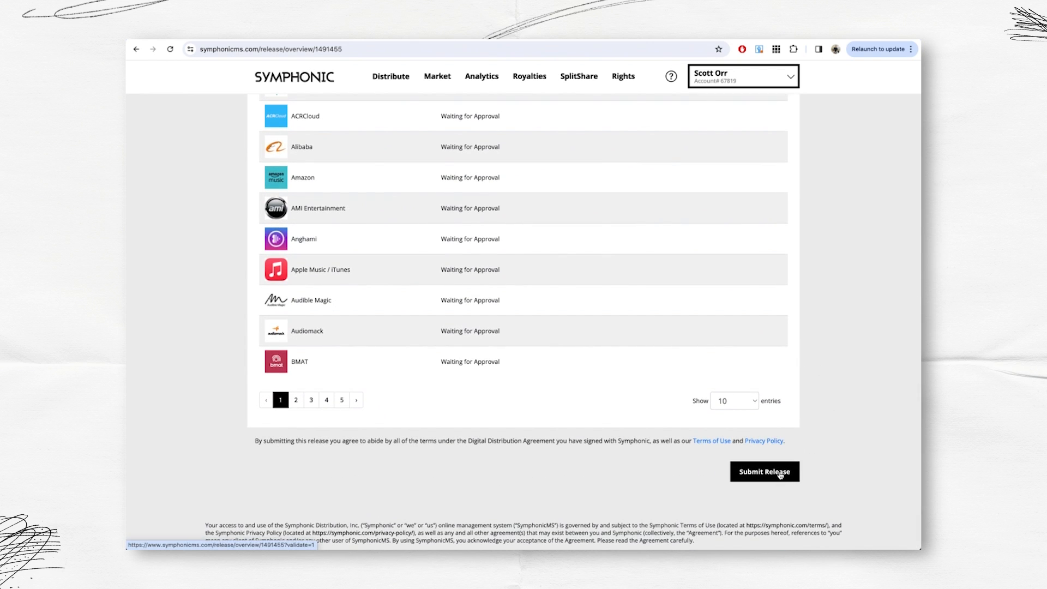
left_click(834, 461)
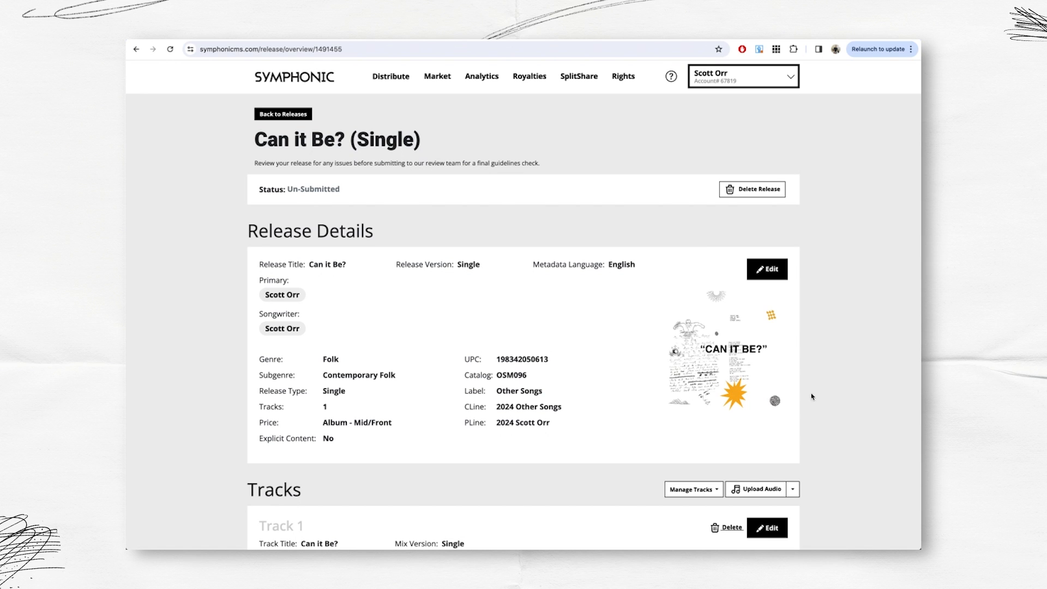
Play a few seconds of the uploaded track, stop playback and highlight its audio file name
scroll(798, 378, "down", 5)
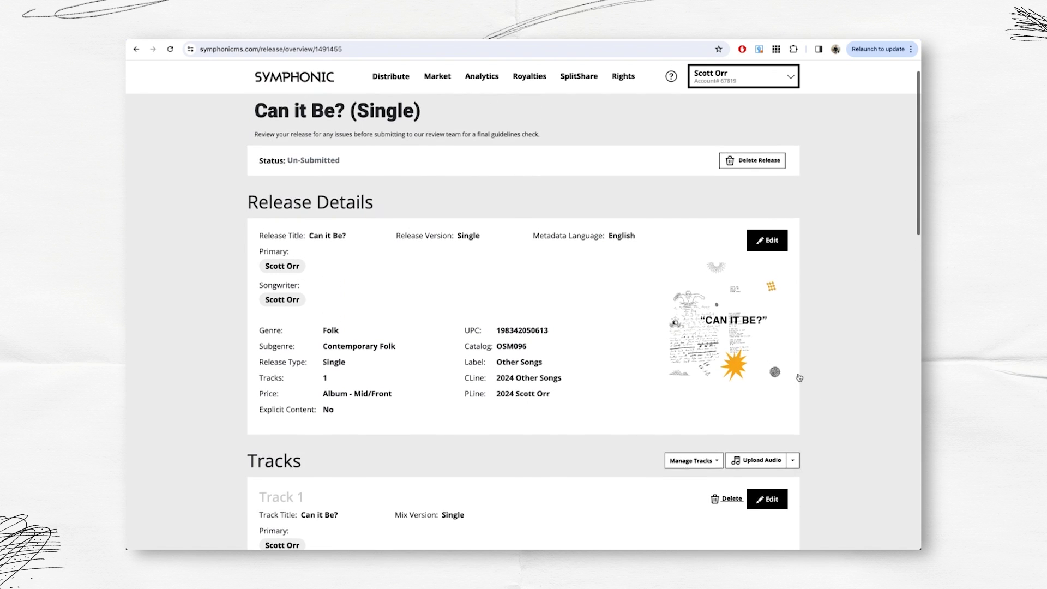
scroll(798, 378, "down", 4)
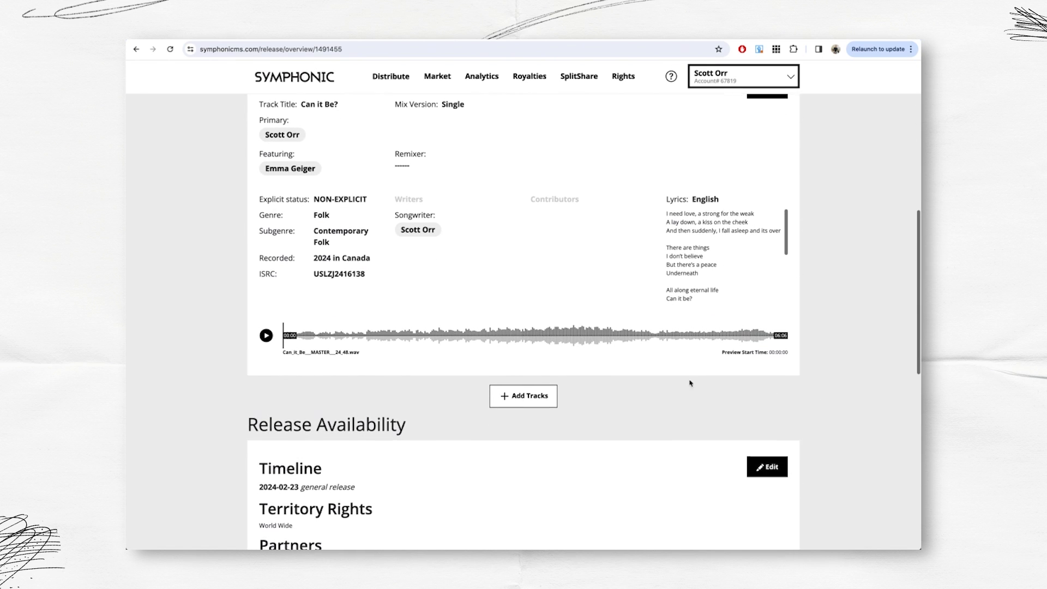
left_click(265, 336)
scroll(273, 335, "down", 1)
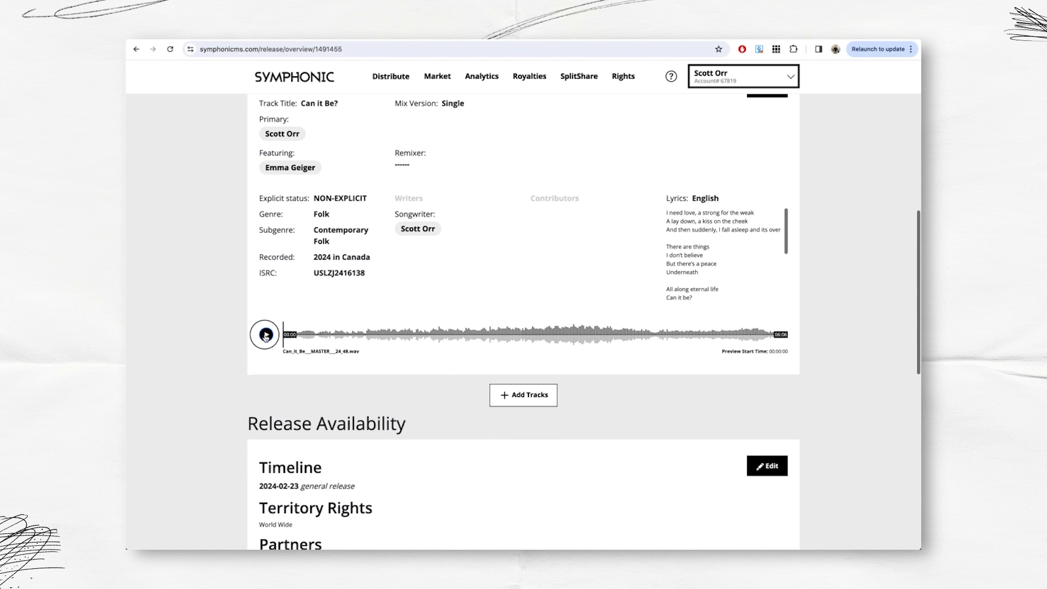
left_click(265, 331)
left_click_drag(283, 349, 374, 348)
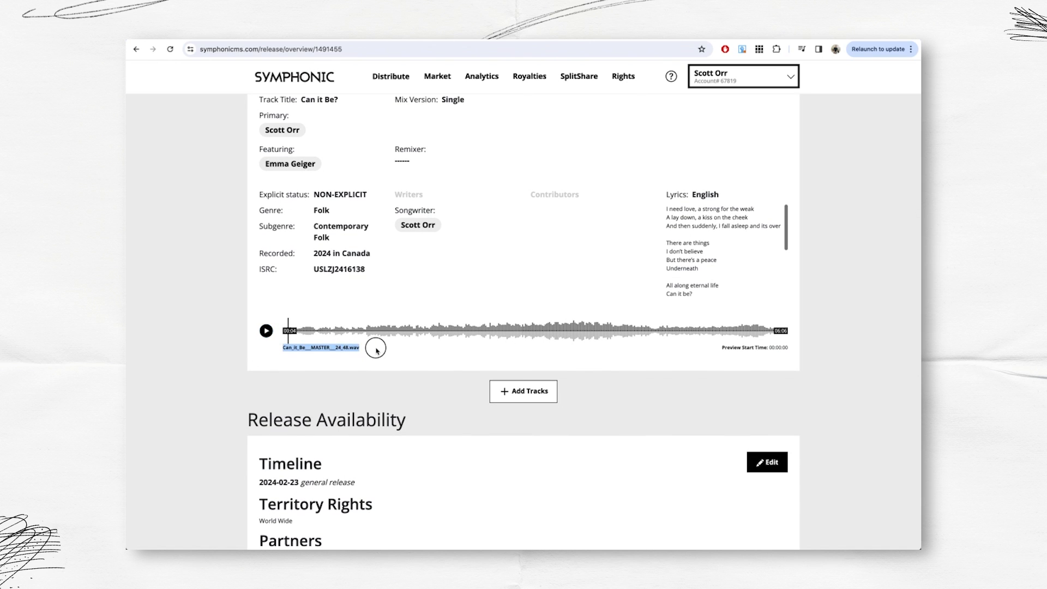
Check which track management options the release offers, and dismiss them without choosing one
left_click(383, 348)
scroll(380, 351, "up", 2)
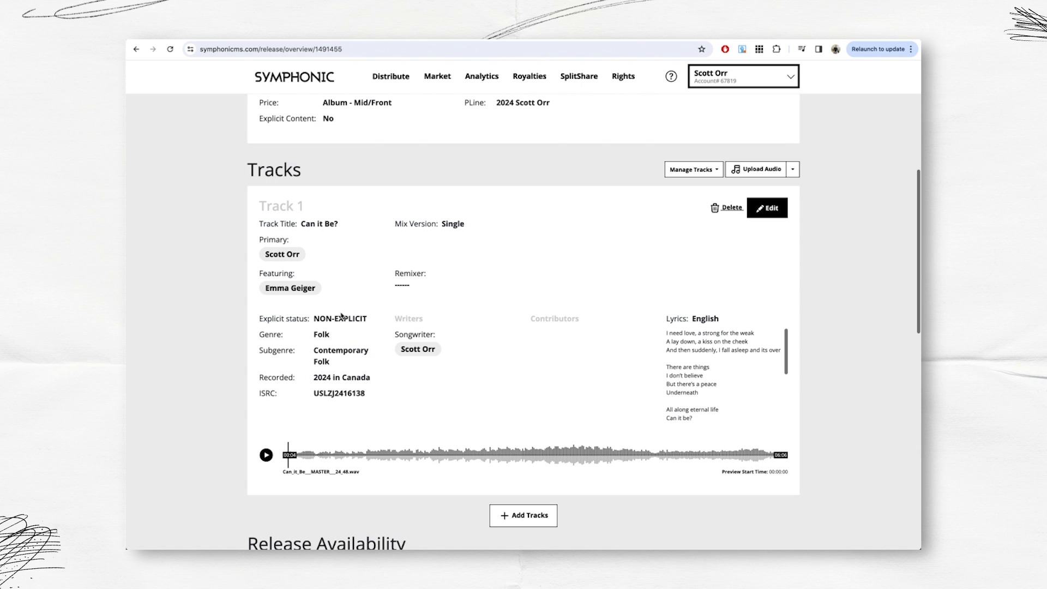
scroll(358, 311, "up", 1)
left_click(686, 182)
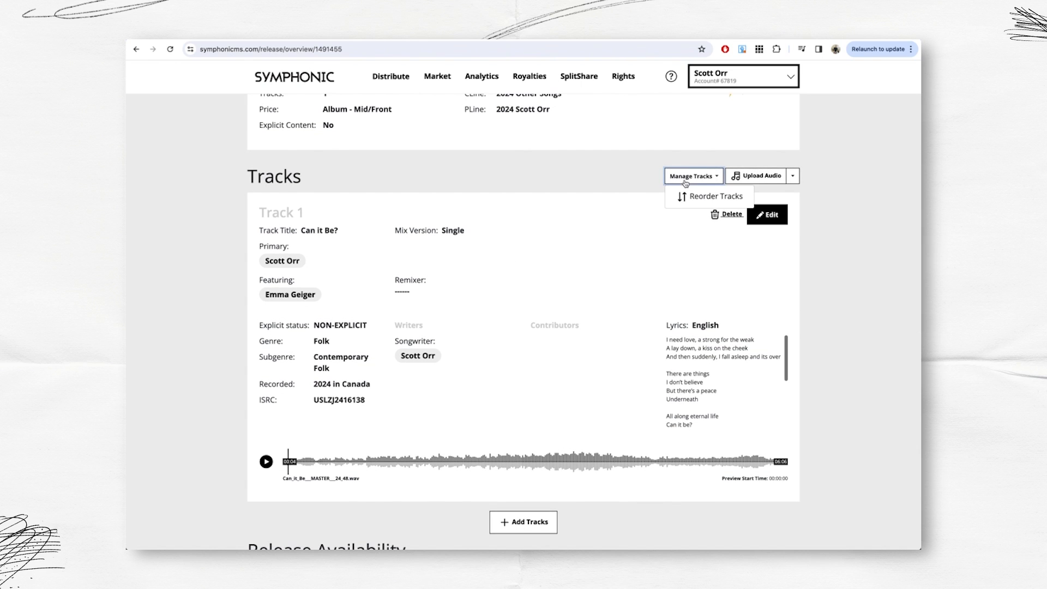
left_click(661, 249)
Recheck the single's track details, availability section and release details in the overview
scroll(525, 243, "up", 1)
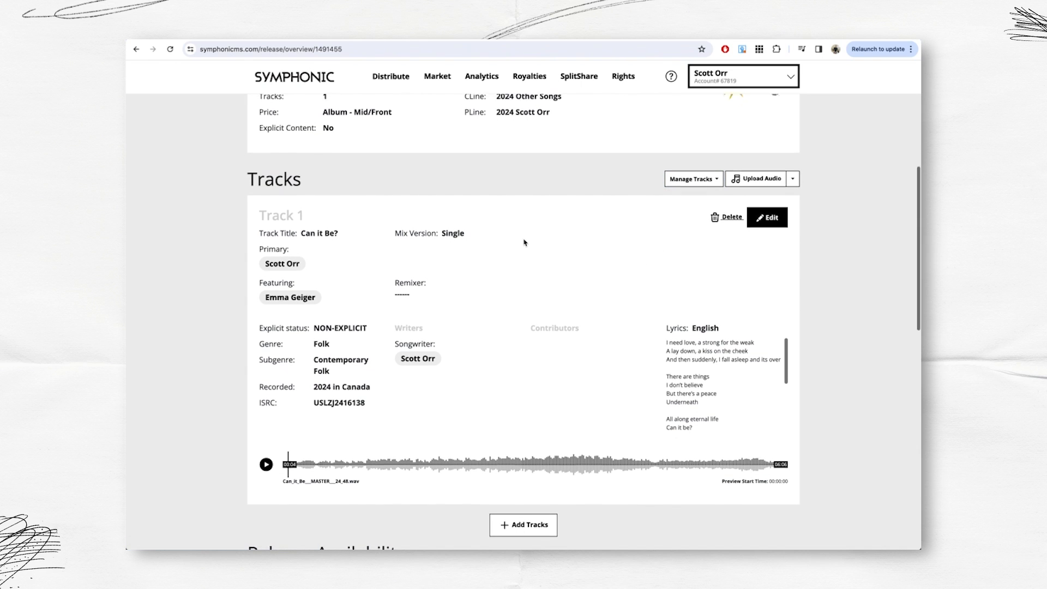
scroll(524, 242, "up", 1)
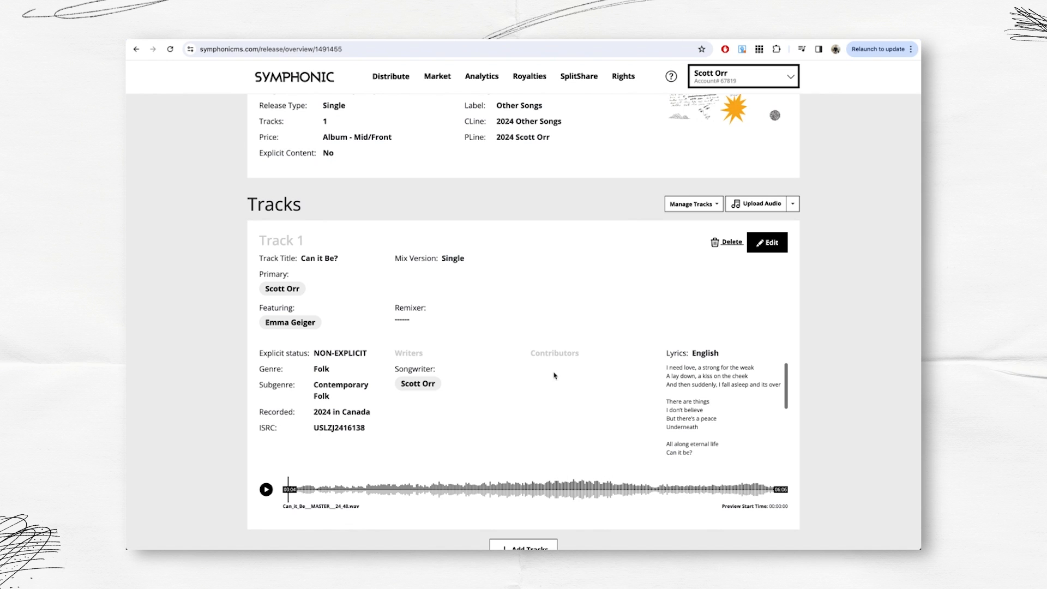
scroll(554, 376, "down", 1)
scroll(382, 436, "down", 1)
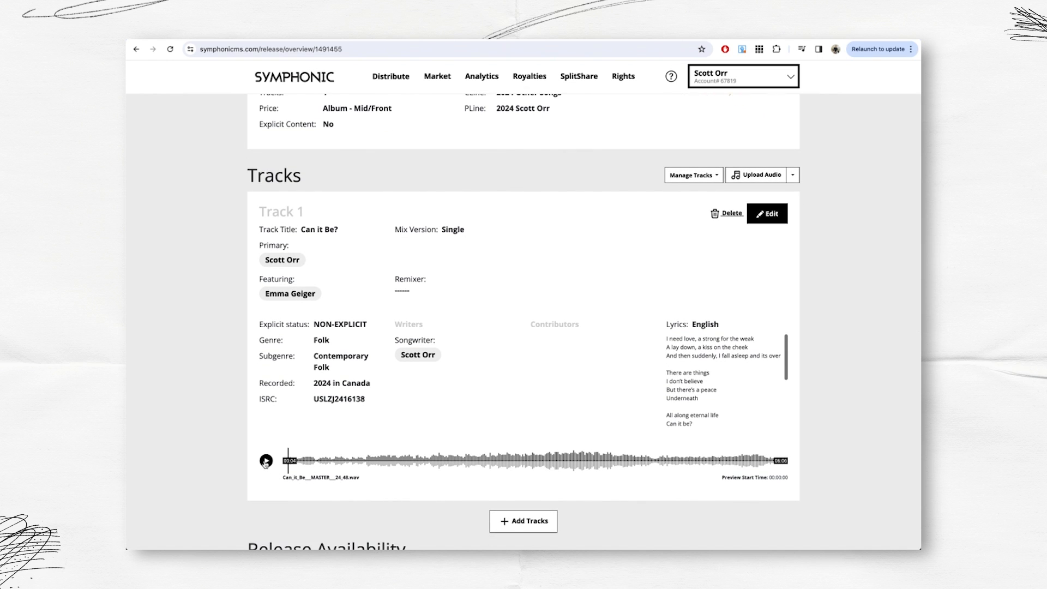
scroll(265, 463, "down", 4)
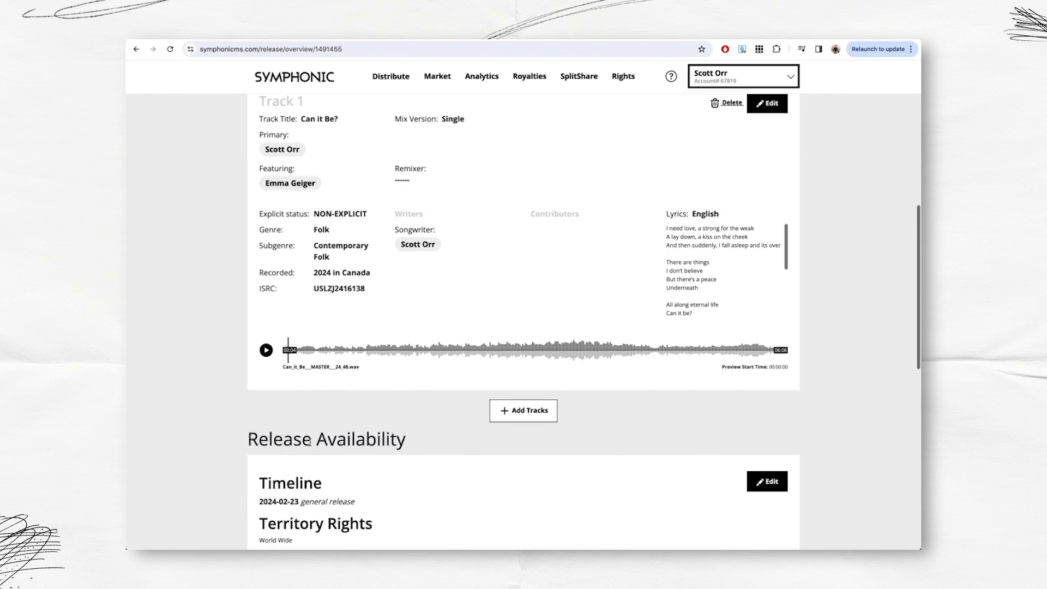
scroll(311, 446, "down", 6)
scroll(312, 446, "up", 8)
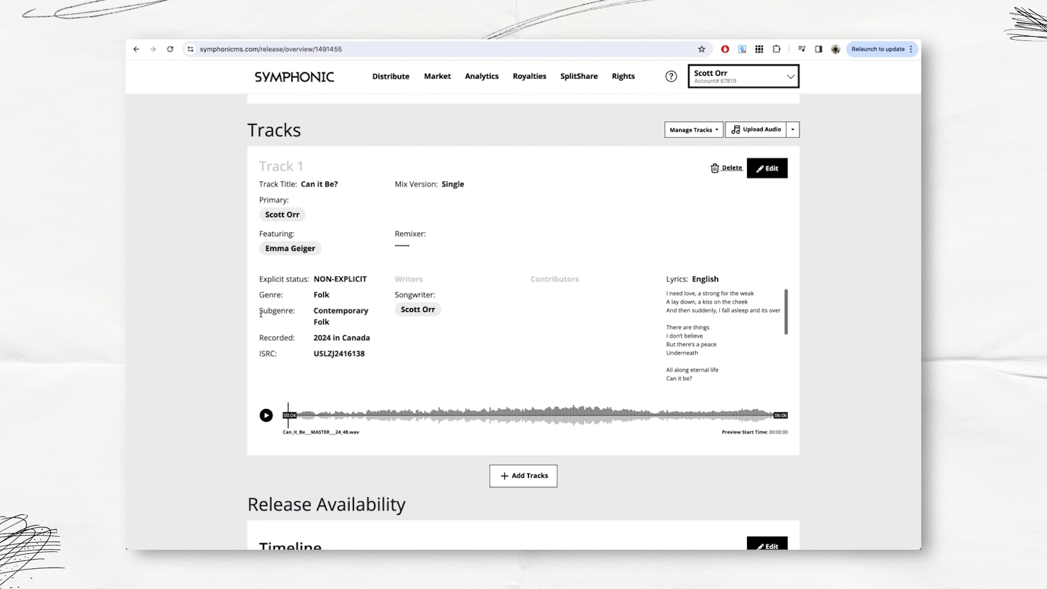
scroll(229, 313, "up", 14)
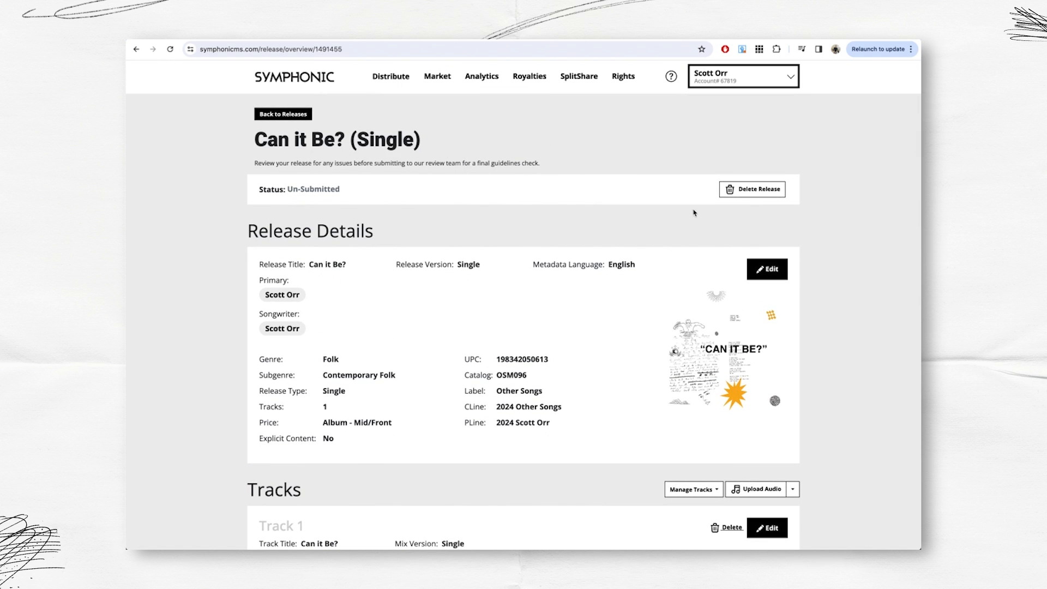
Submit the release for validation and open the featured artist's profile for updating the missing page links
scroll(704, 213, "down", 20)
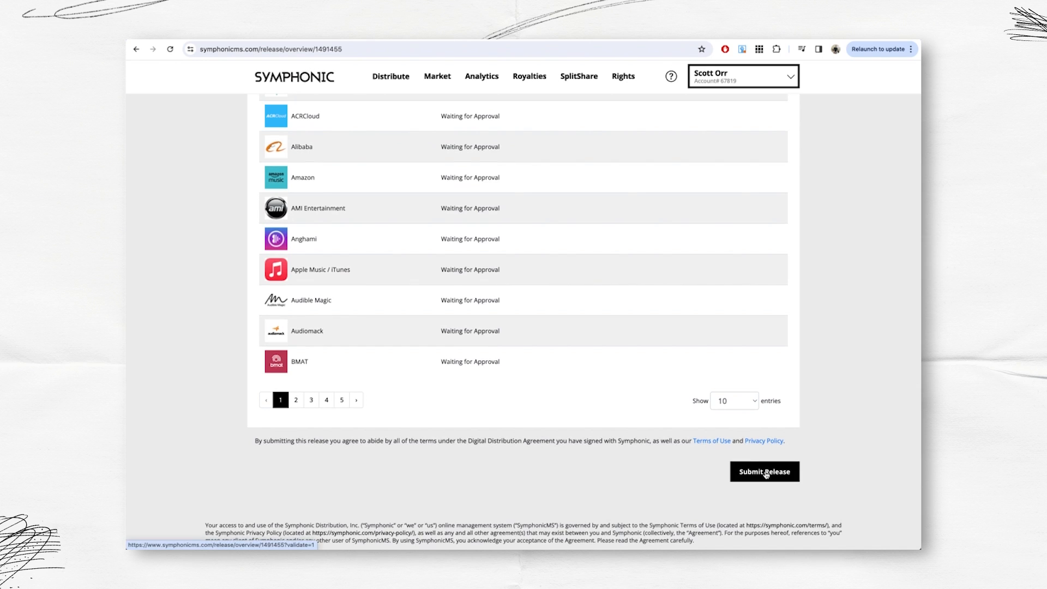
left_click(769, 472)
left_click(503, 337)
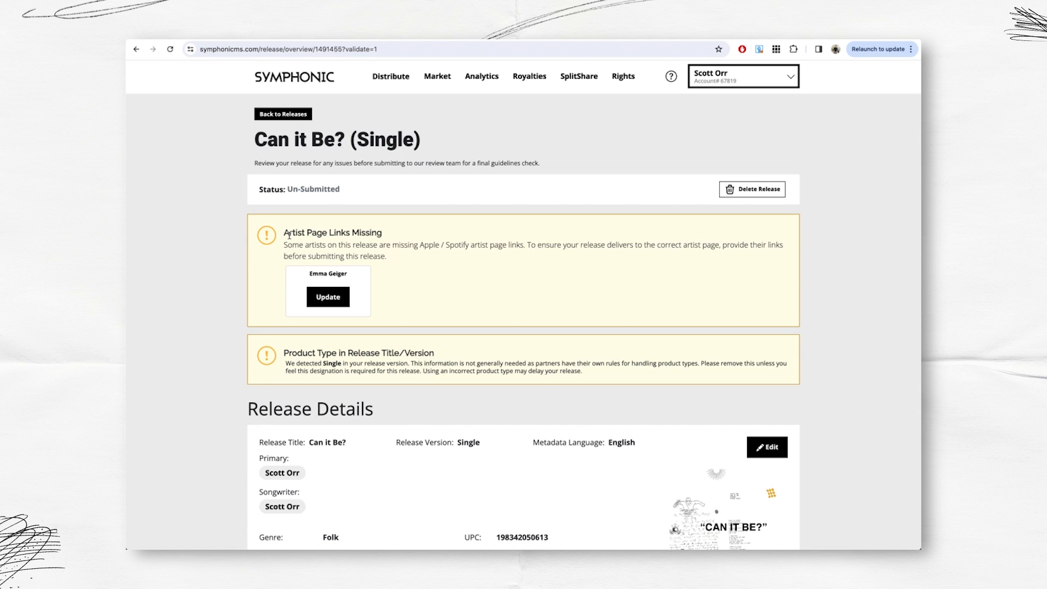
left_click(329, 298)
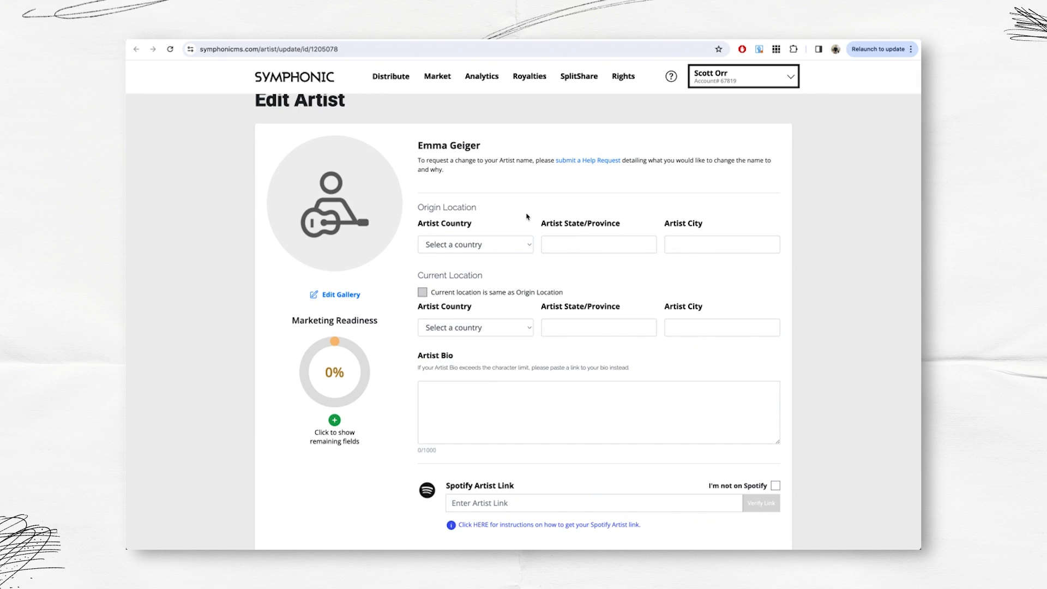
Set the featured artist's origin country to United States of America and paste the biography into the Artist Bio
scroll(527, 217, "up", 1)
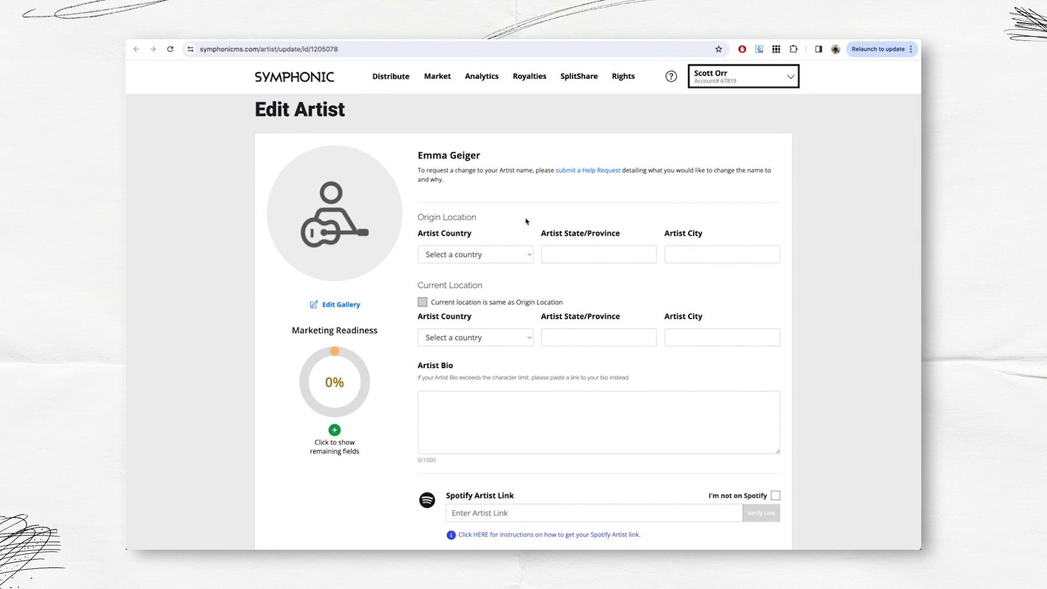
left_click(478, 255)
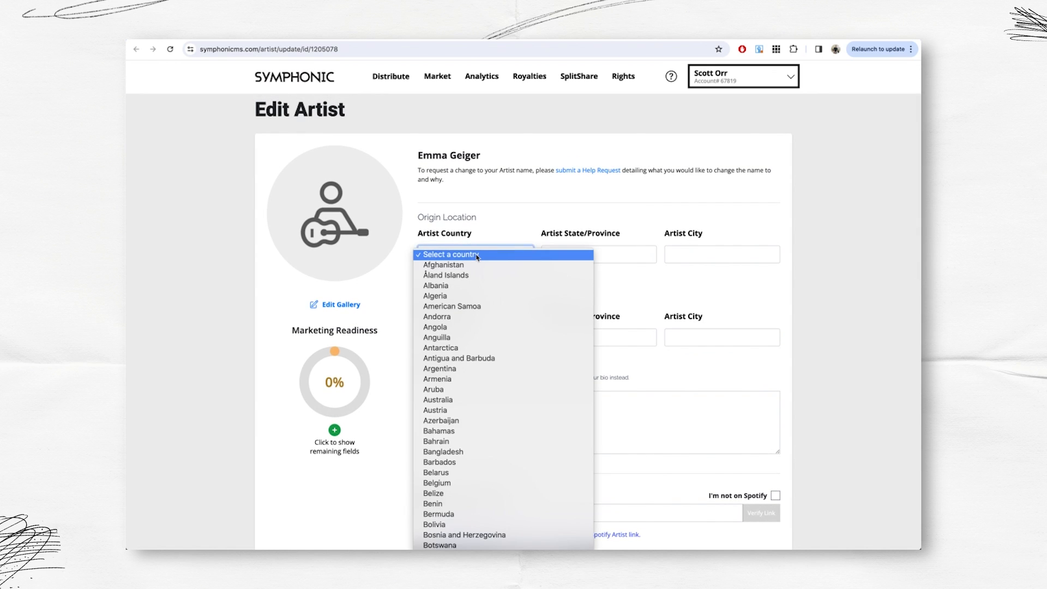
scroll(477, 258, "down", 15)
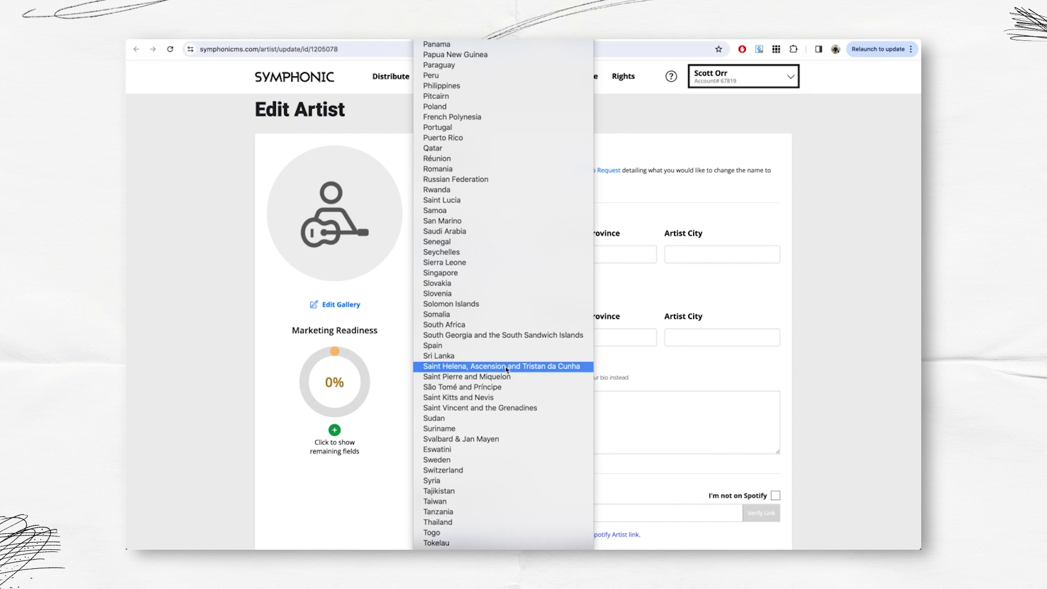
scroll(477, 275, "up", 10)
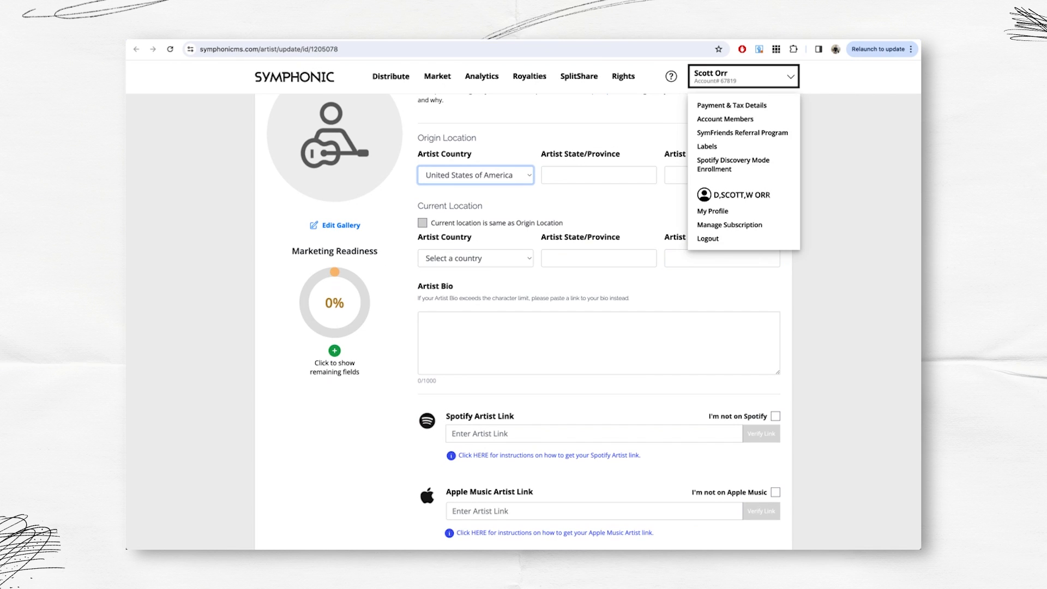
left_click(485, 325)
key("ctrl+v")
scroll(503, 327, "up", 10)
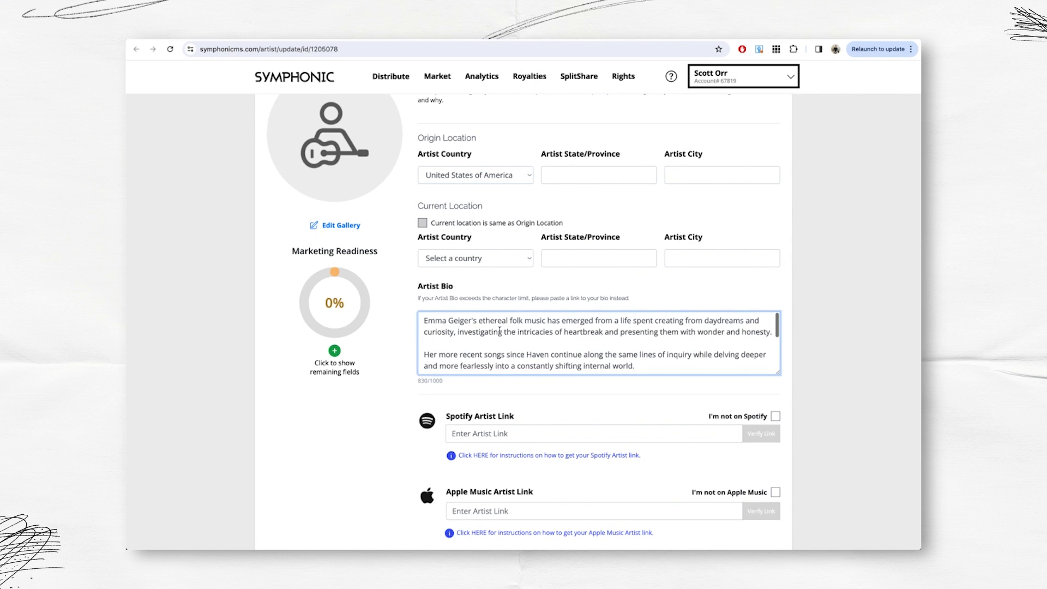
Paste the featured artist's Spotify artist link, verify it and check the matched profile
scroll(587, 414, "down", 5)
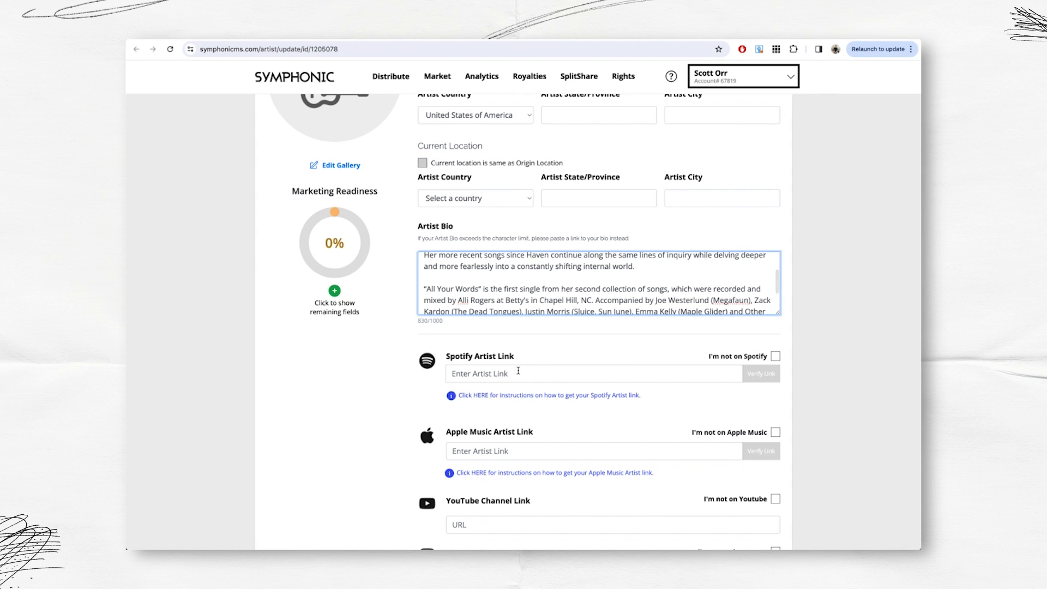
left_click(555, 378)
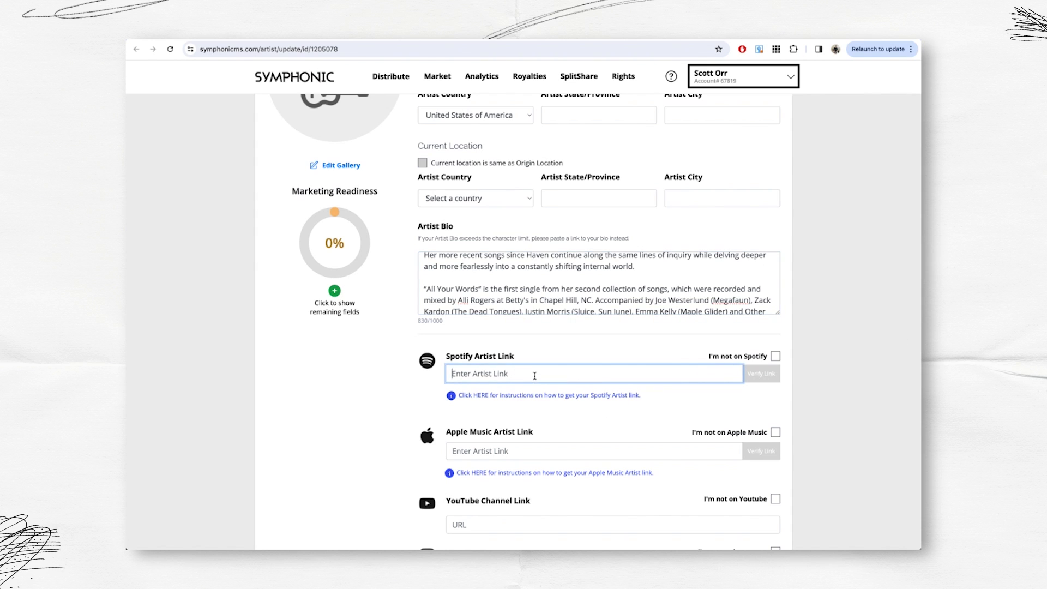
key("ctrl+v")
left_click(762, 374)
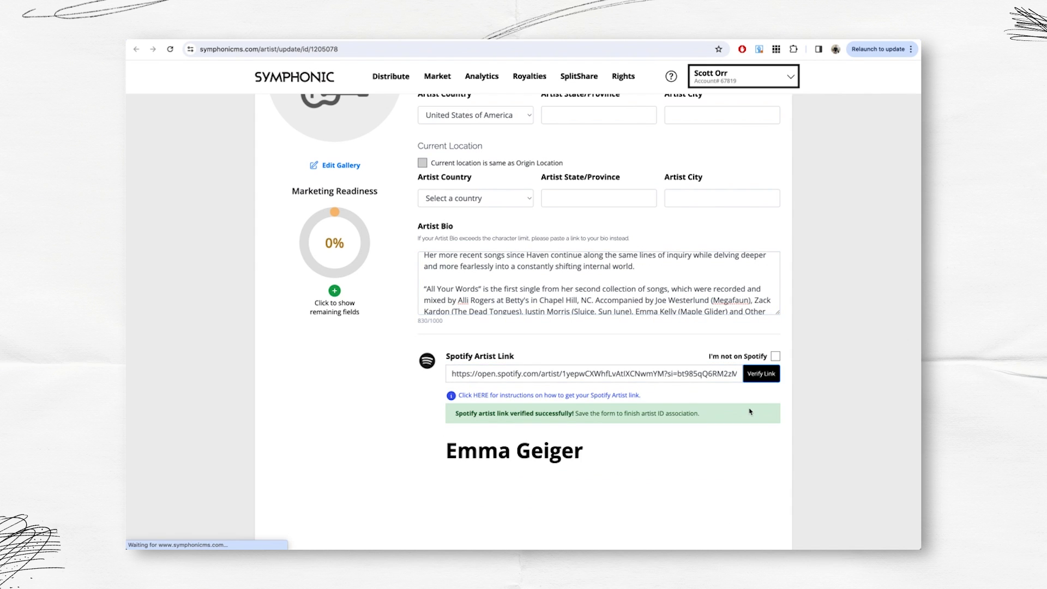
scroll(490, 358, "down", 3)
scroll(491, 358, "up", 3)
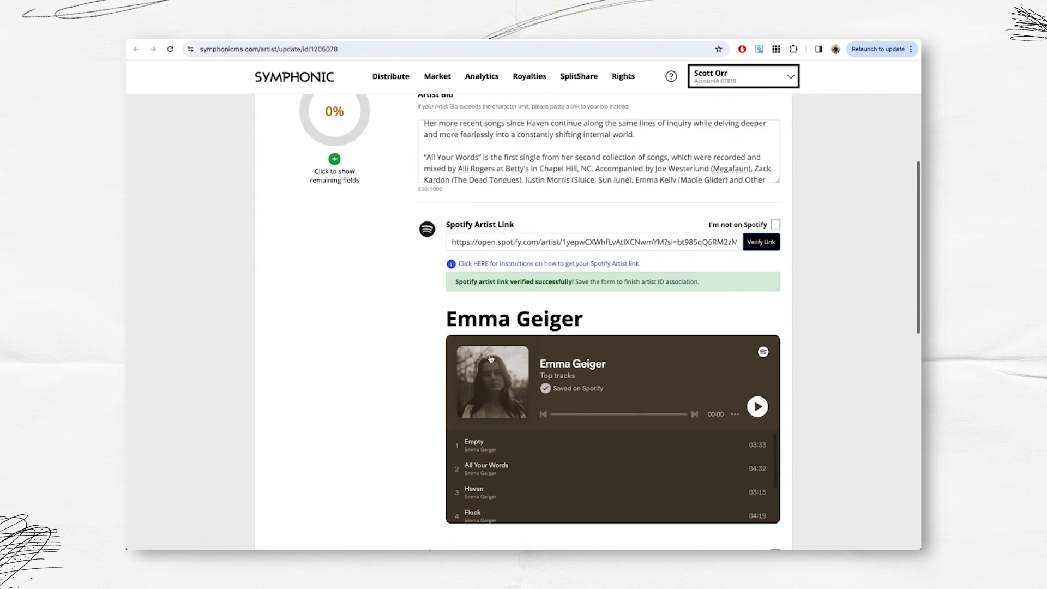
Look over the remaining profile link fields and enter the featured artist's YouTube channel link
scroll(381, 342, "down", 8)
scroll(405, 334, "down", 5)
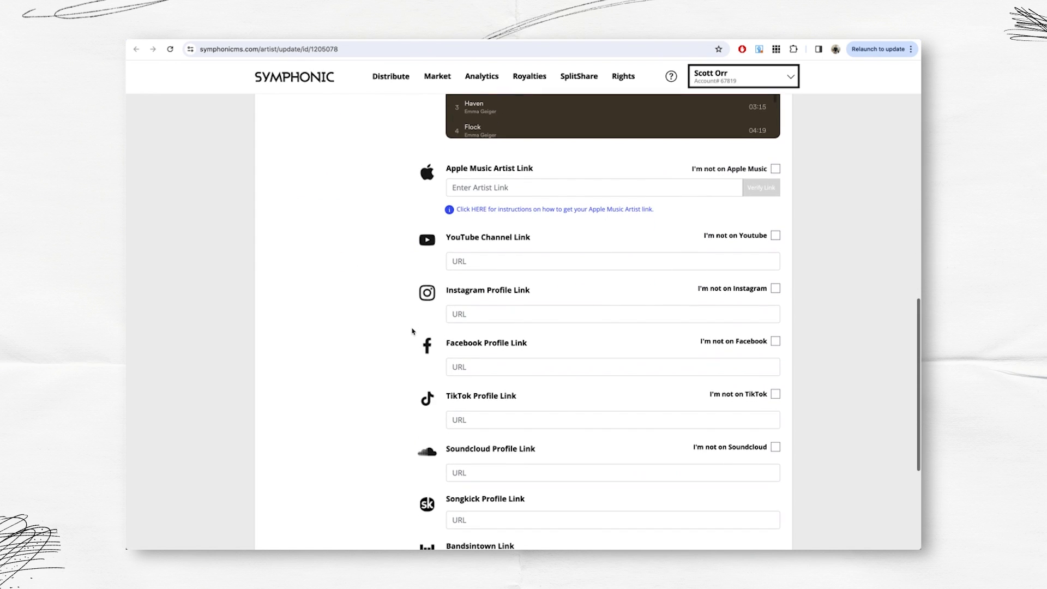
scroll(511, 276, "up", 5)
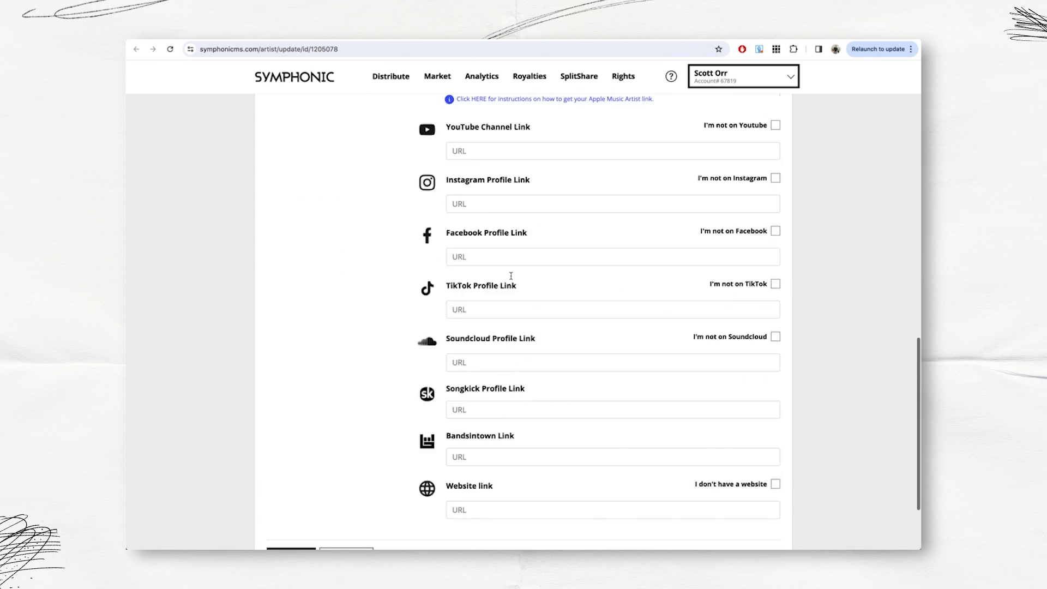
scroll(511, 276, "down", 1)
scroll(511, 276, "up", 3)
scroll(511, 276, "down", 2)
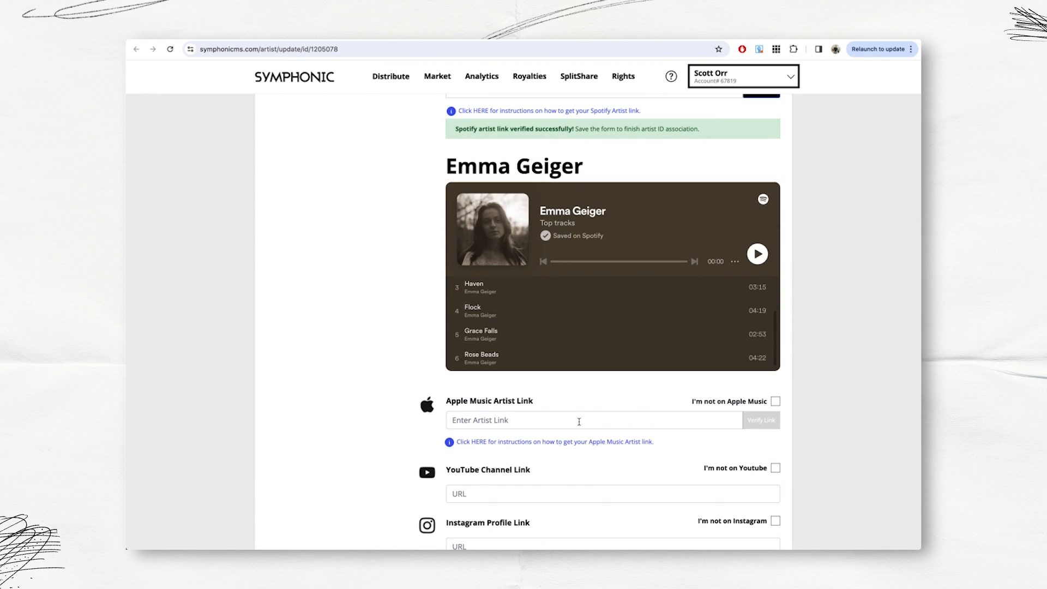
scroll(534, 447, "down", 2)
left_click(487, 349)
type("https://www.youtube.com/@emma_geiger")
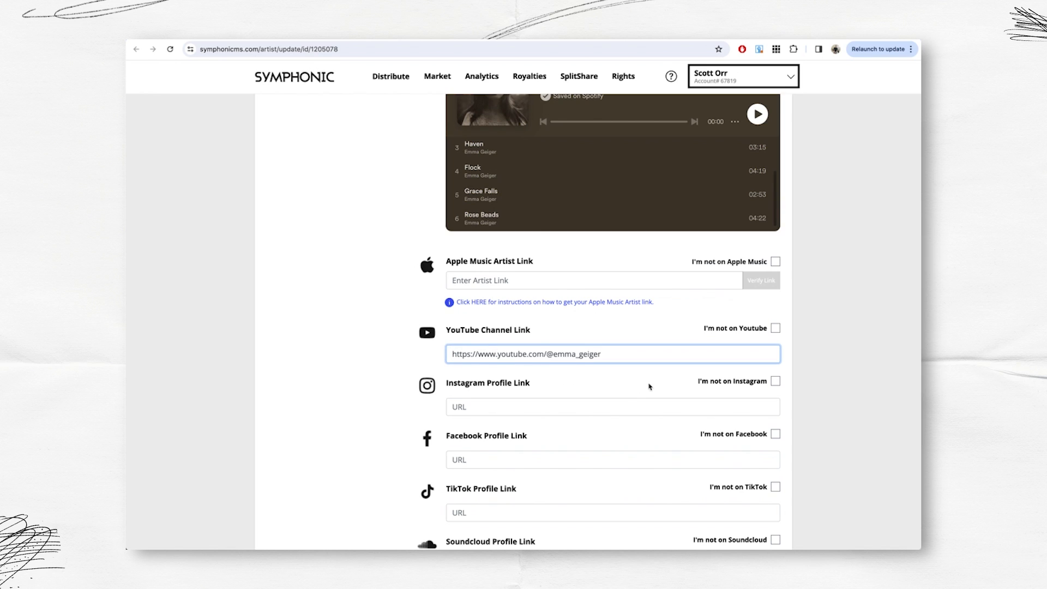
Switch to Apple Music, copy the featured artist's share link, and add and verify it as the Apple Music artist link
left_click(335, 350)
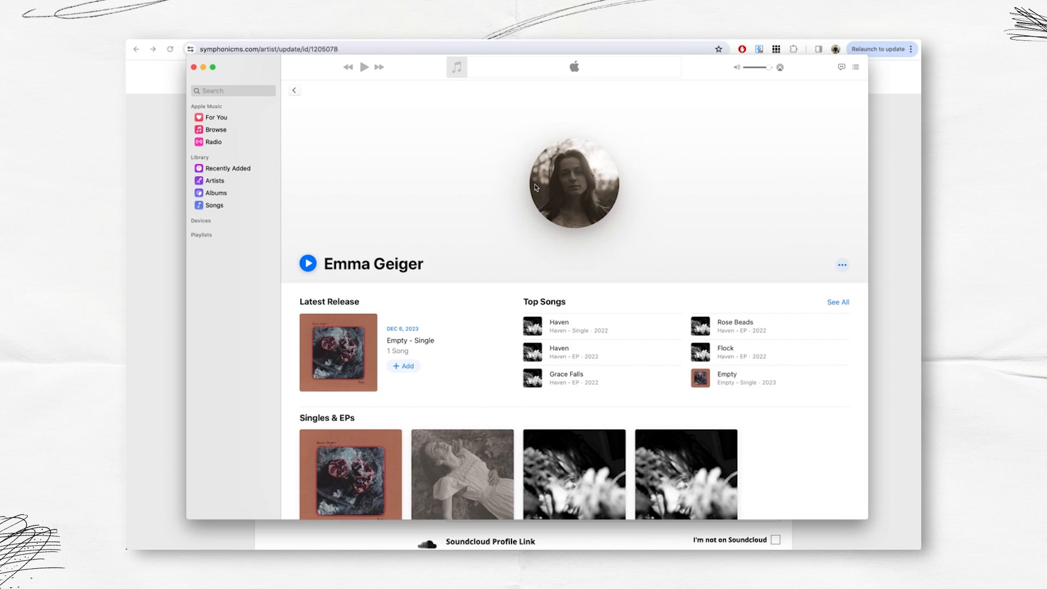
left_click(843, 267)
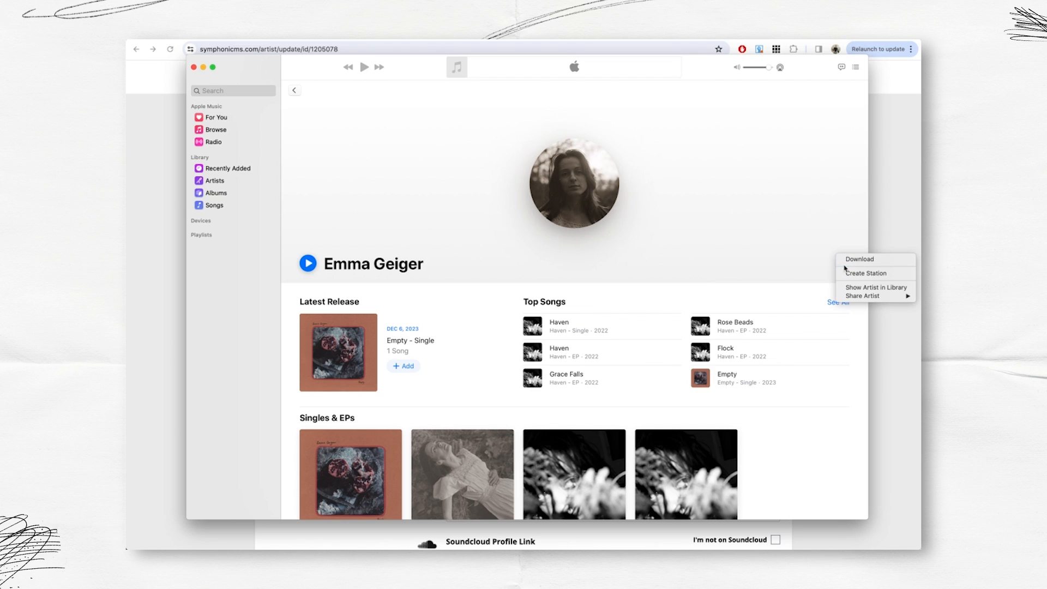
left_click(921, 296)
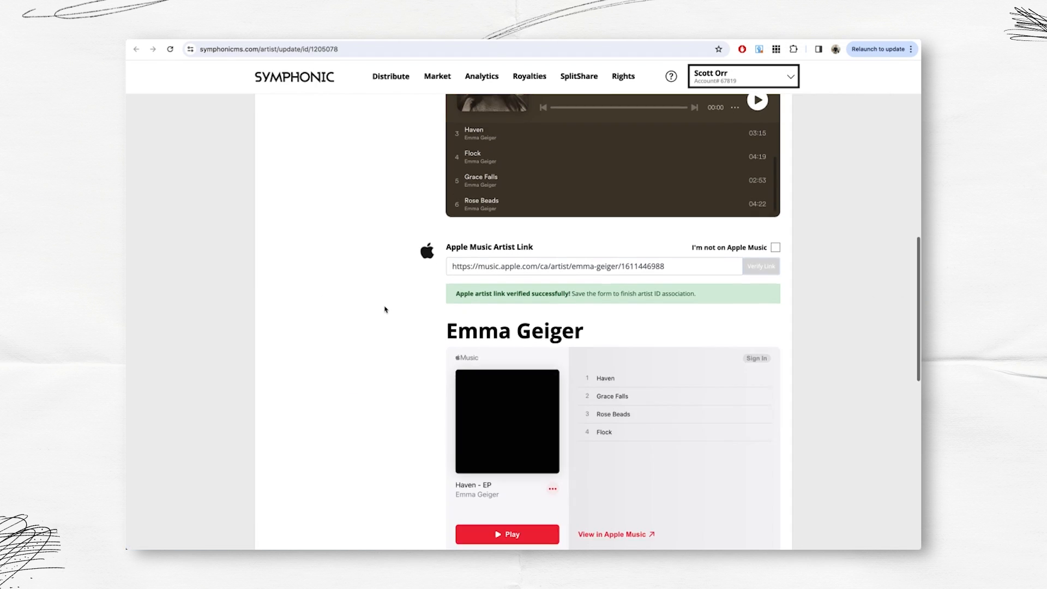
Paste the copied Apple Music artist link into the Instagram profile link
scroll(386, 306, "down", 3)
scroll(413, 263, "down", 7)
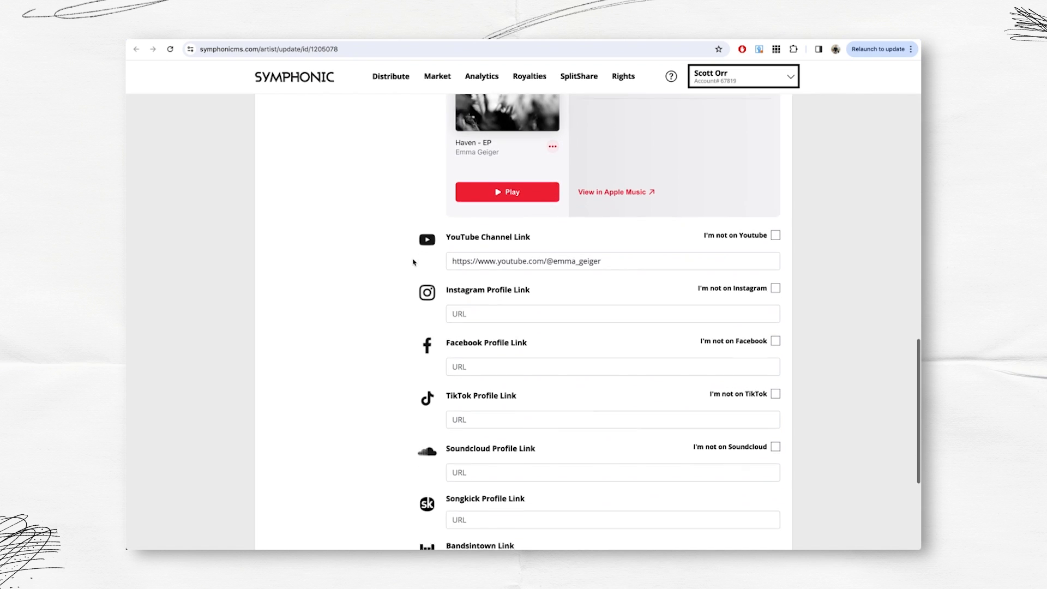
scroll(413, 263, "up", 3)
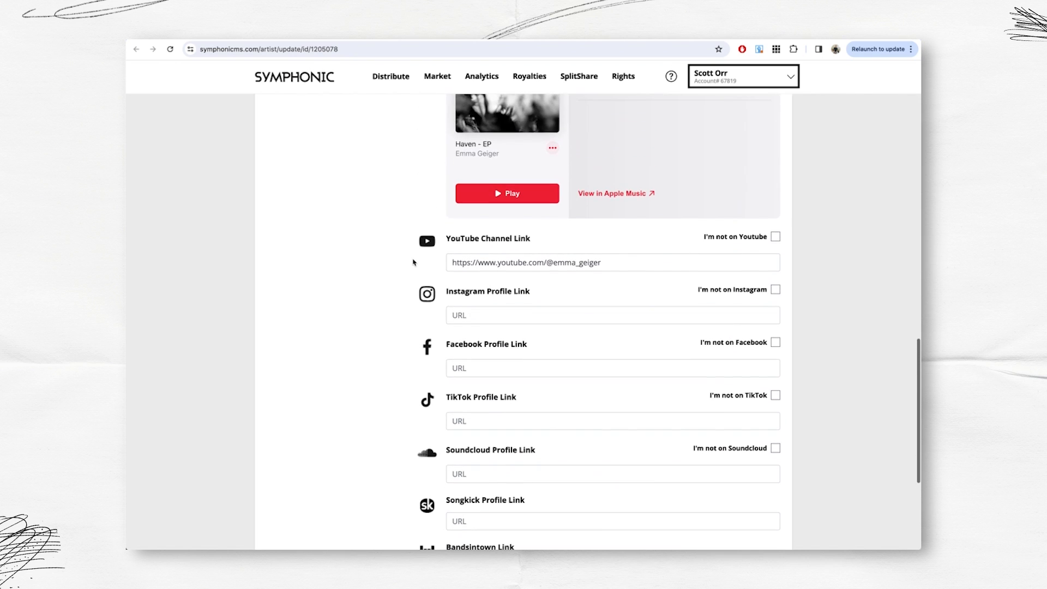
left_click(496, 314)
key("ctrl+v")
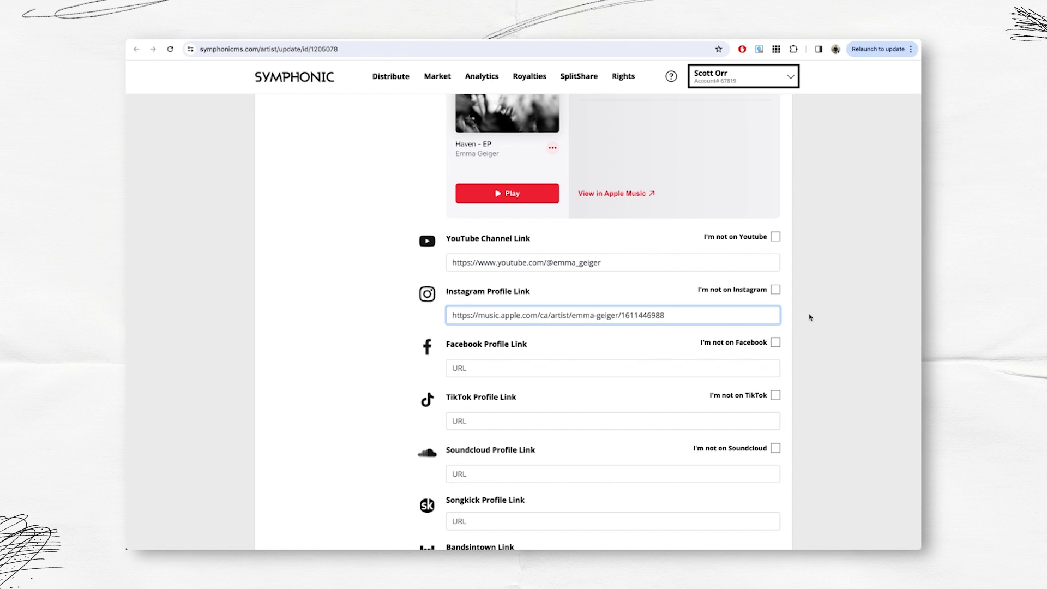
scroll(807, 316, "down", 5)
scroll(286, 383, "up", 10)
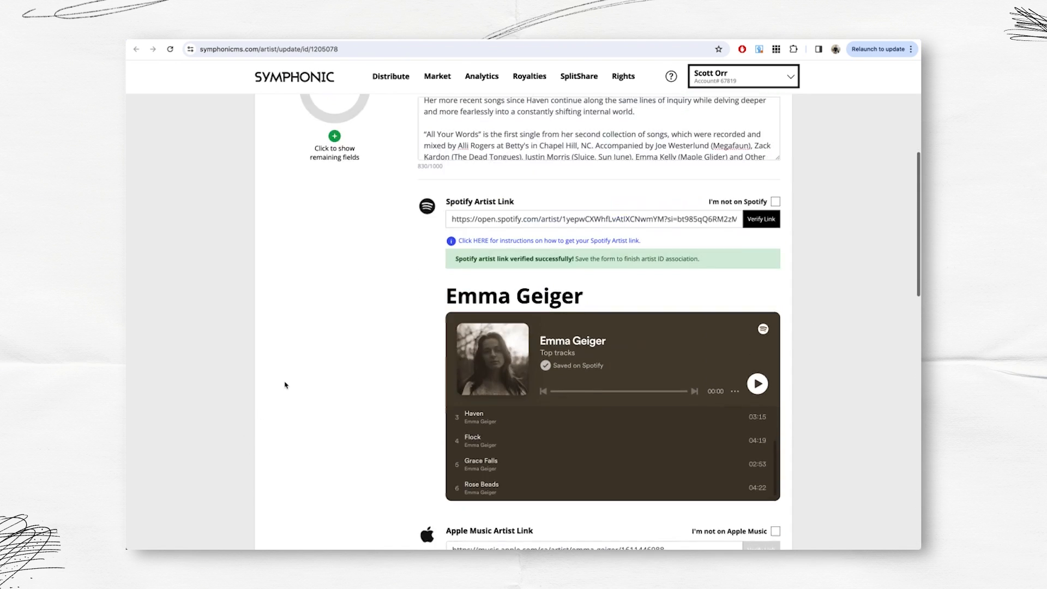
Set the artist's origin city to Durham and state to North Carolina, and return to the release overview
scroll(285, 384, "up", 5)
scroll(358, 180, "down", 5)
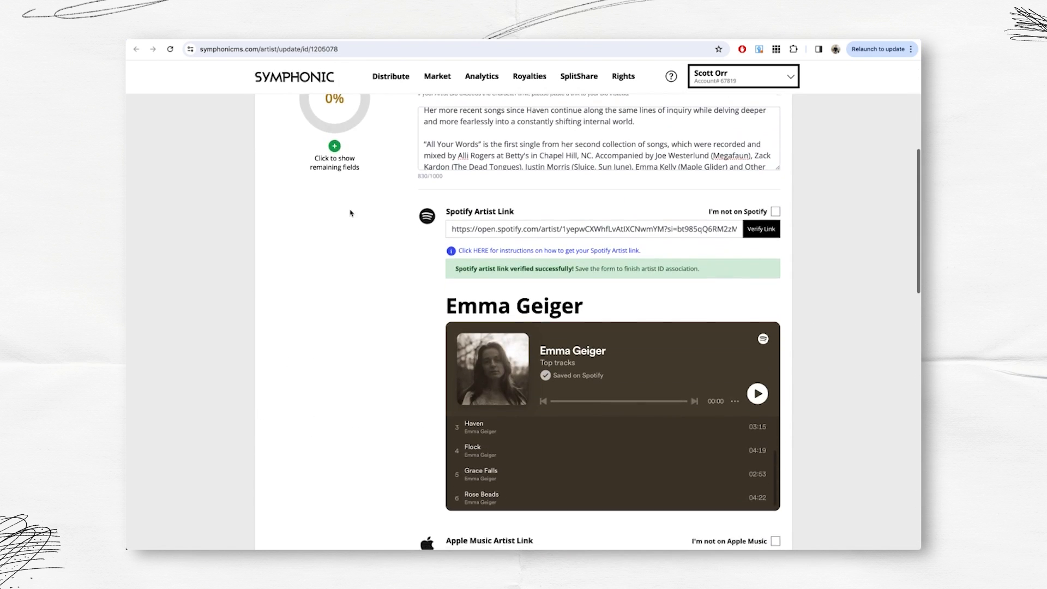
scroll(350, 212, "up", 2)
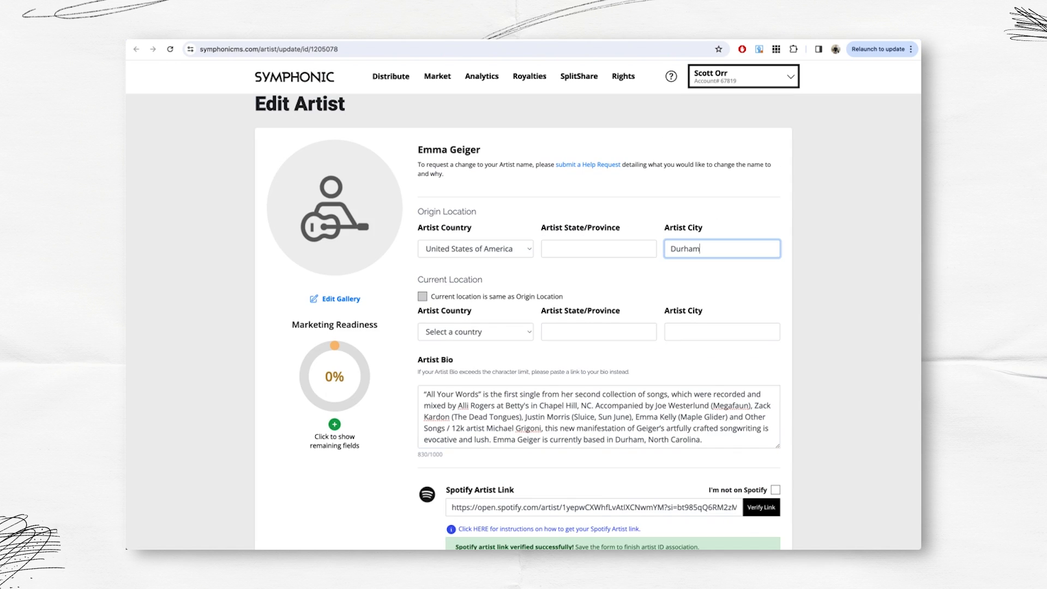
scroll(605, 227, "down", 1)
left_click(596, 214)
type("North Cao")
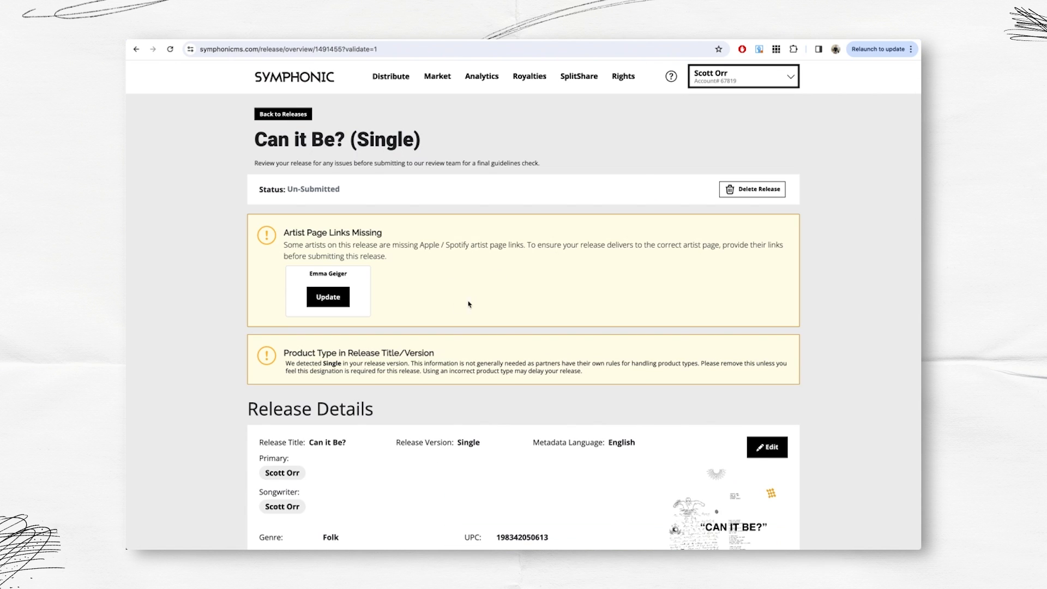
scroll(480, 300, "down", 1)
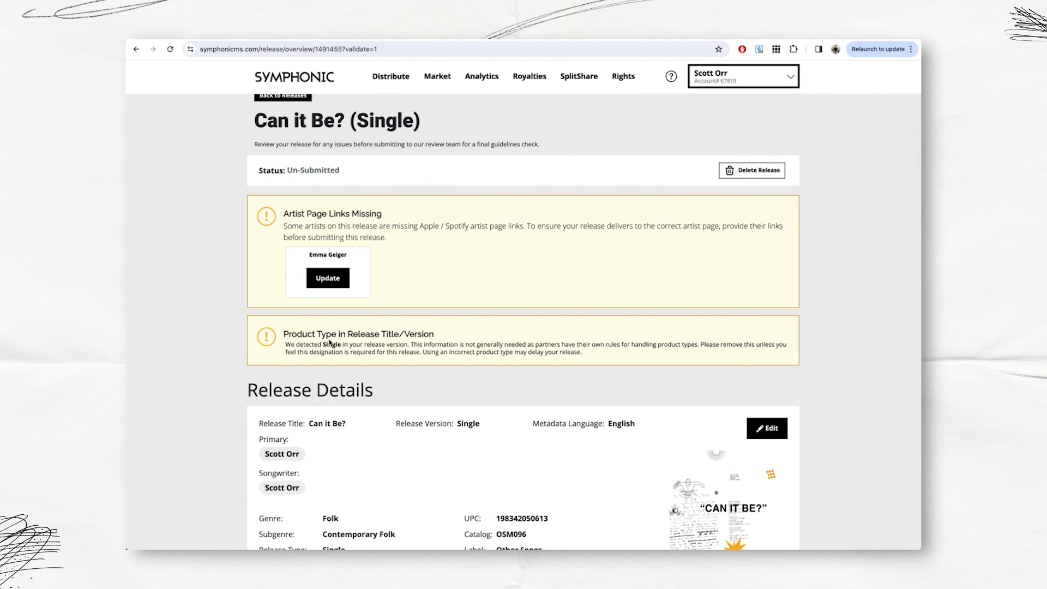
Read the product type warning, clear the release version in the release details, and save the release
left_click_drag(287, 346, 412, 345)
left_click(412, 345)
left_click_drag(483, 345, 565, 344)
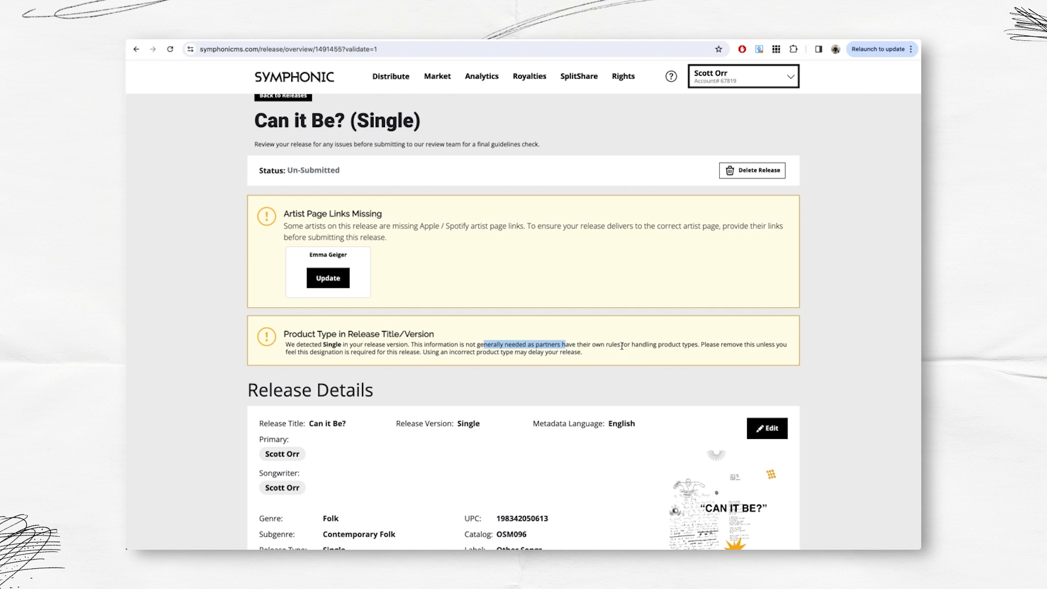
left_click(701, 344)
left_click_drag(340, 354, 441, 353)
left_click(643, 268)
scroll(712, 330, "down", 2)
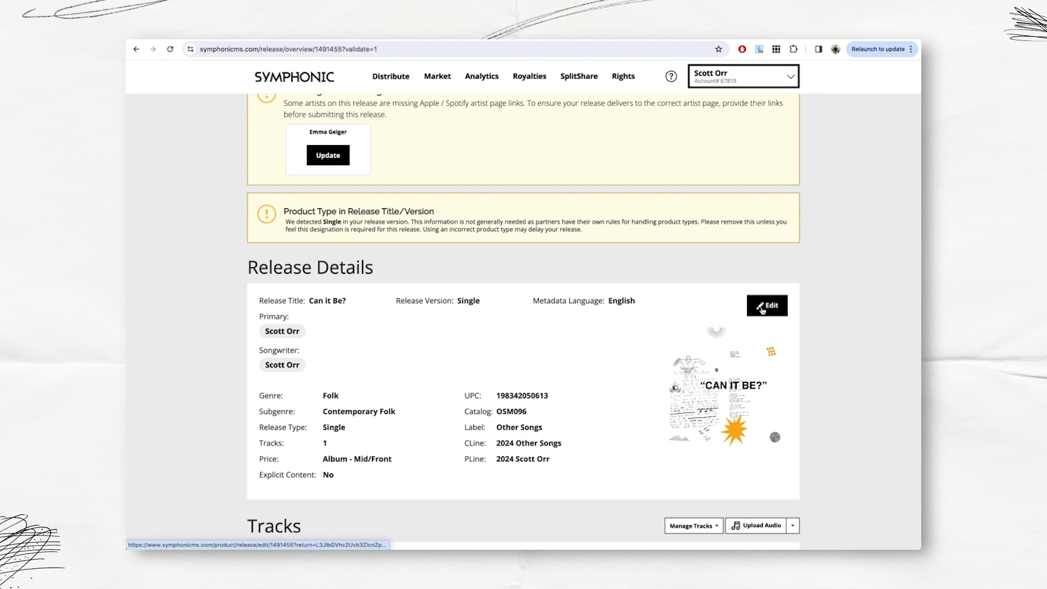
left_click(762, 309)
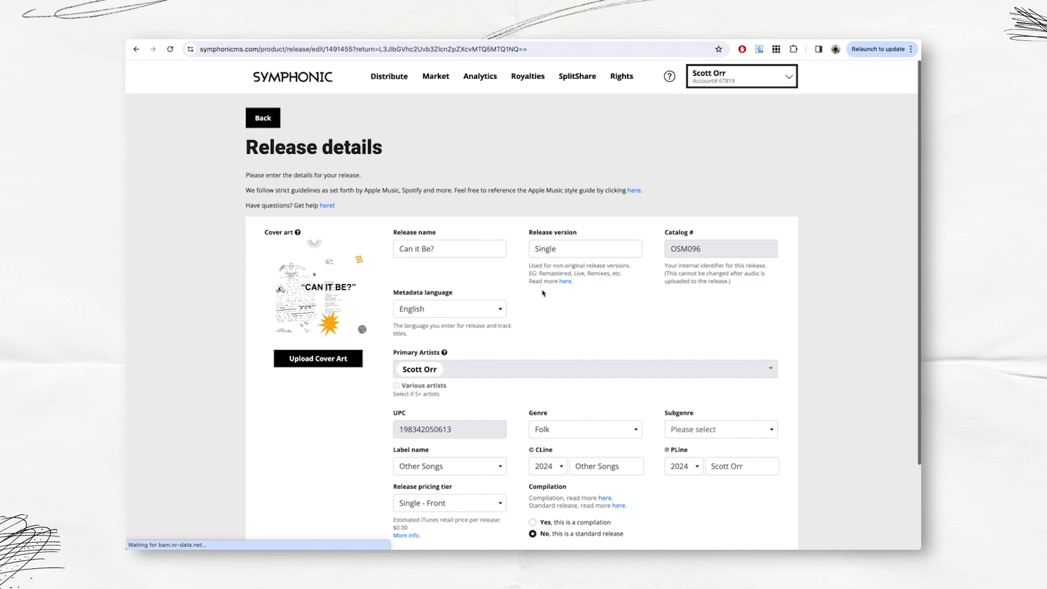
double_click(600, 249)
key("BackSpace")
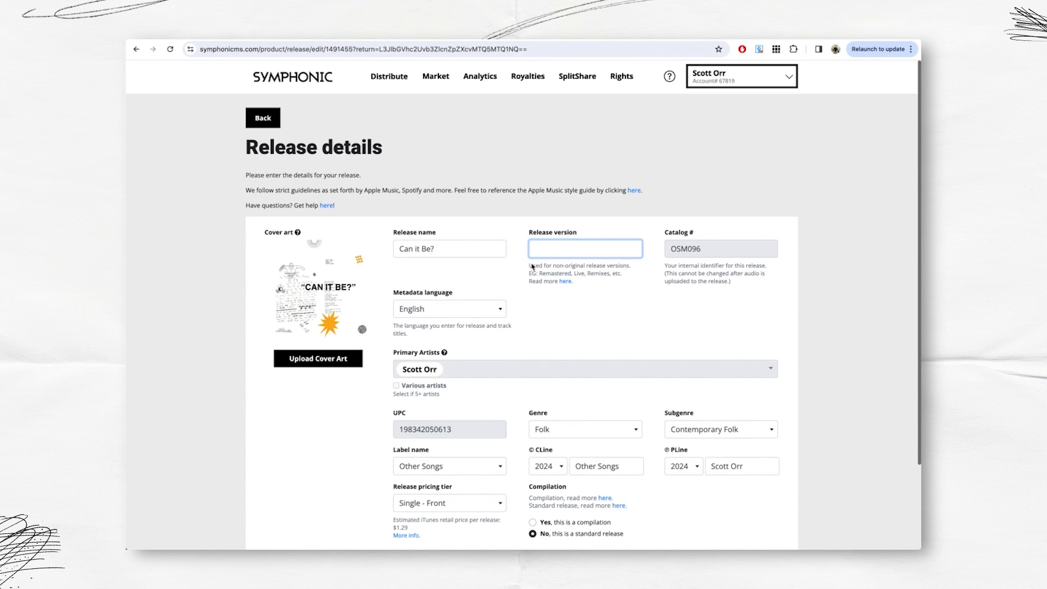
scroll(533, 267, "down", 2)
left_click(775, 472)
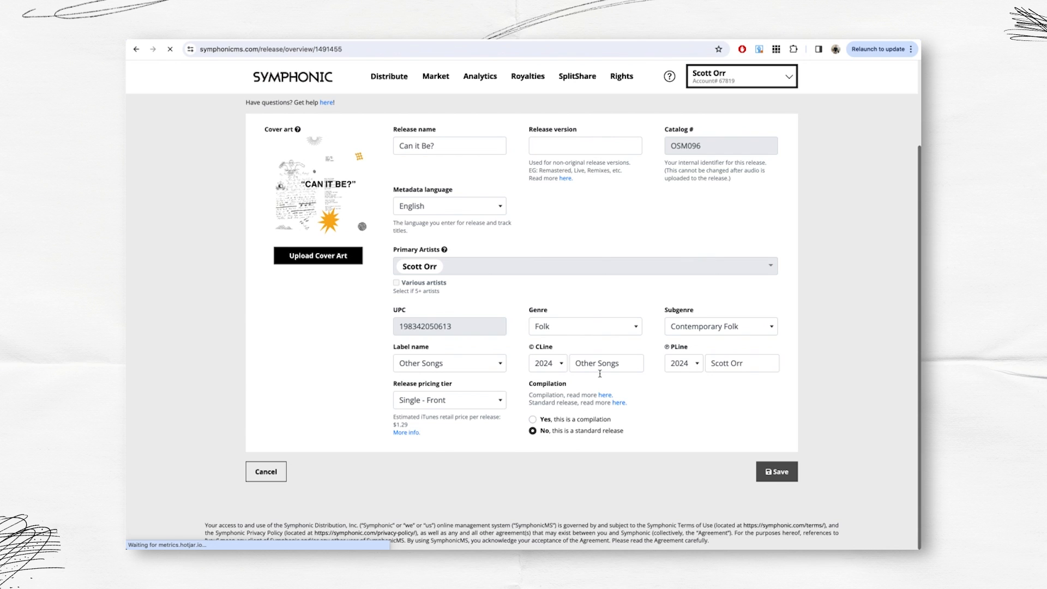
Clear the version of Track 1 "Can it Be?" in its track details and save the track
scroll(860, 491, "down", 5)
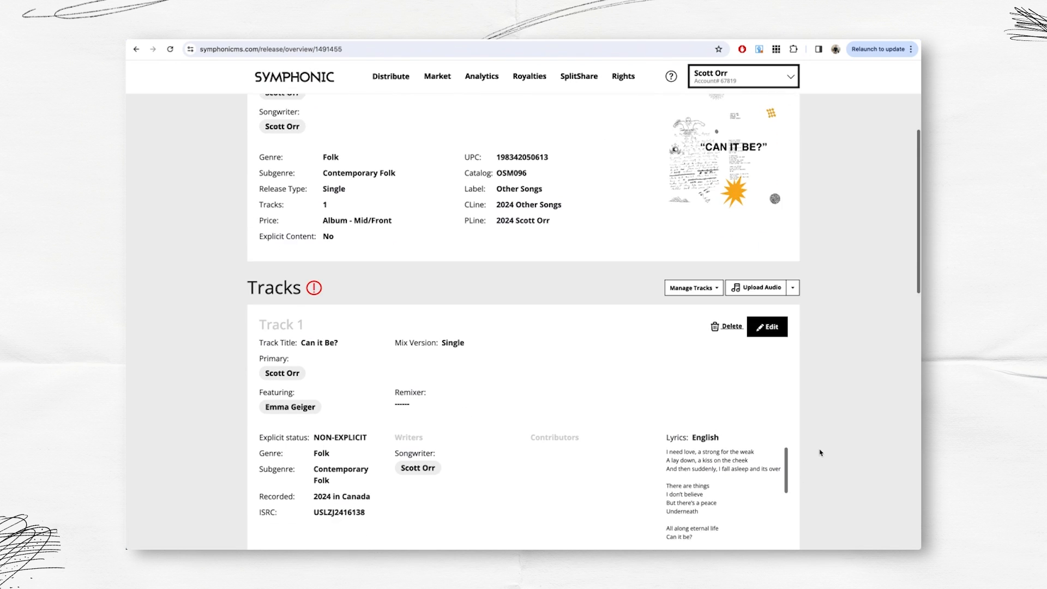
left_click(768, 284)
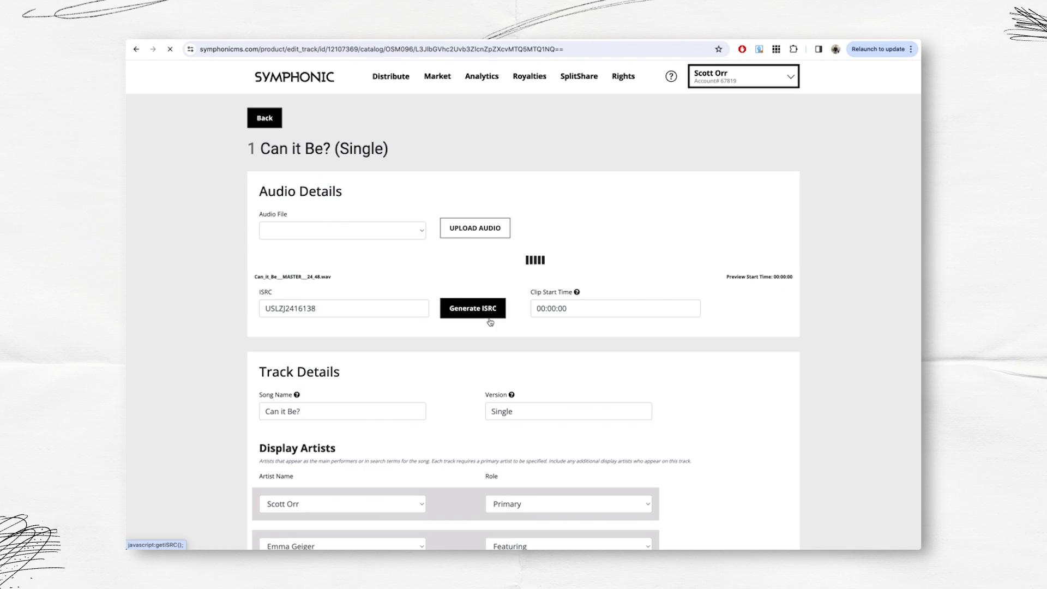
left_click_drag(516, 410, 465, 408)
key("BackSpace")
scroll(475, 402, "down", 2)
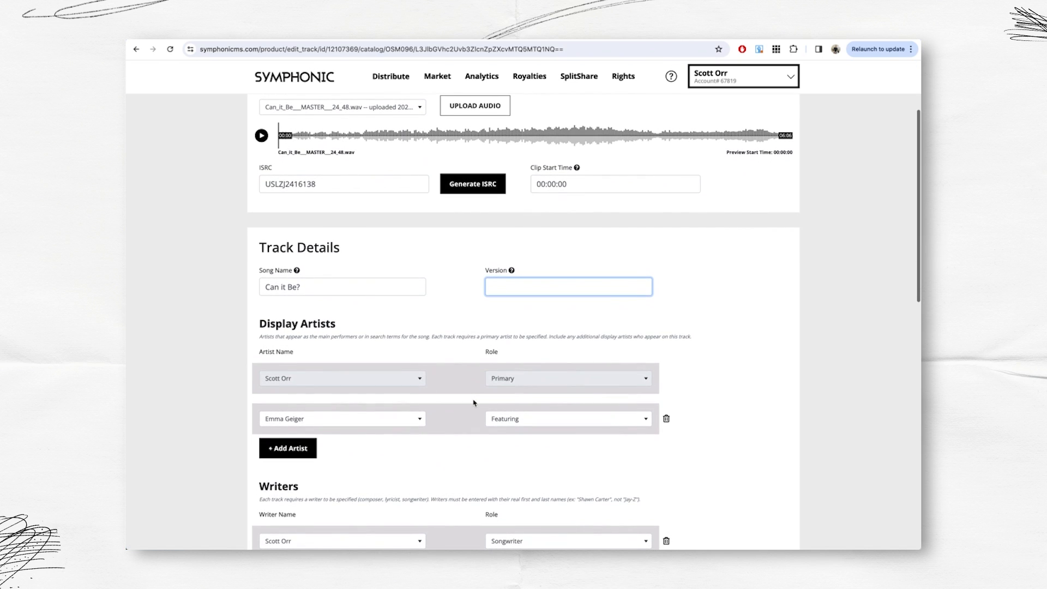
scroll(356, 432, "down", 7)
scroll(554, 410, "down", 4)
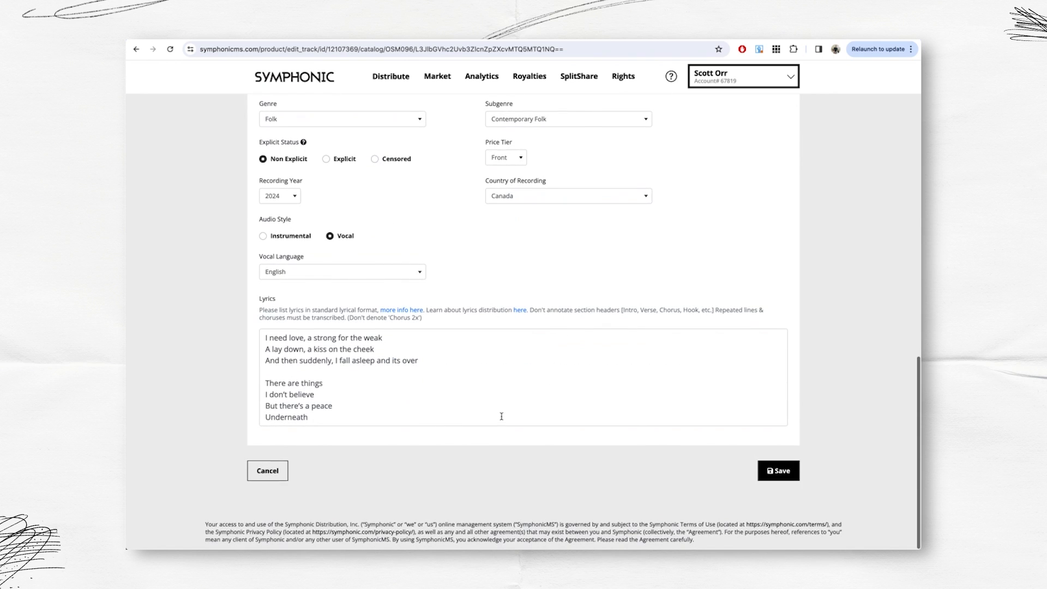
left_click(774, 473)
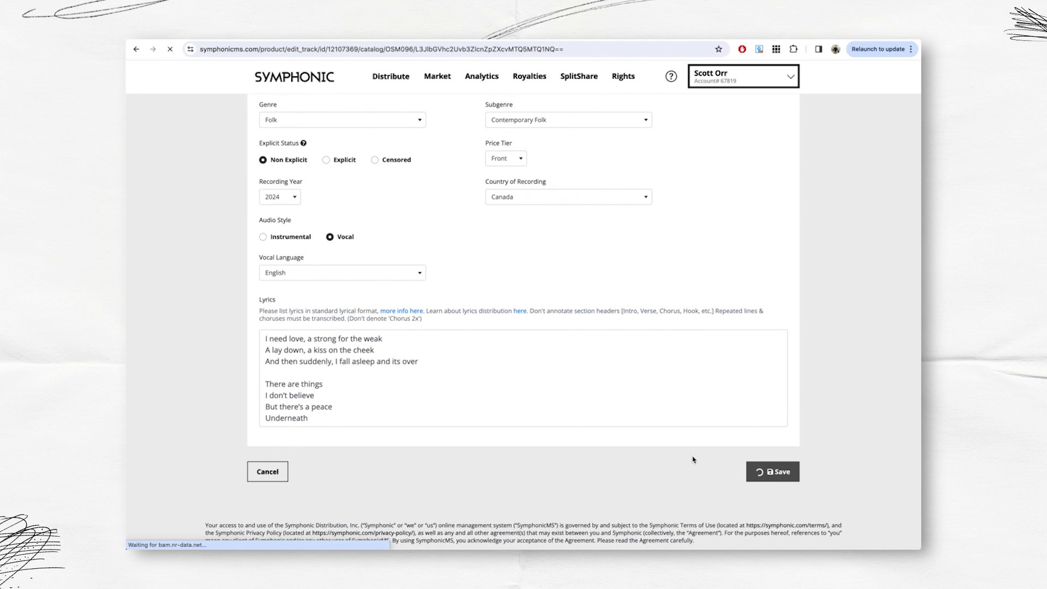
Submit the completed "Can it Be?" release for review
scroll(615, 319, "down", 10)
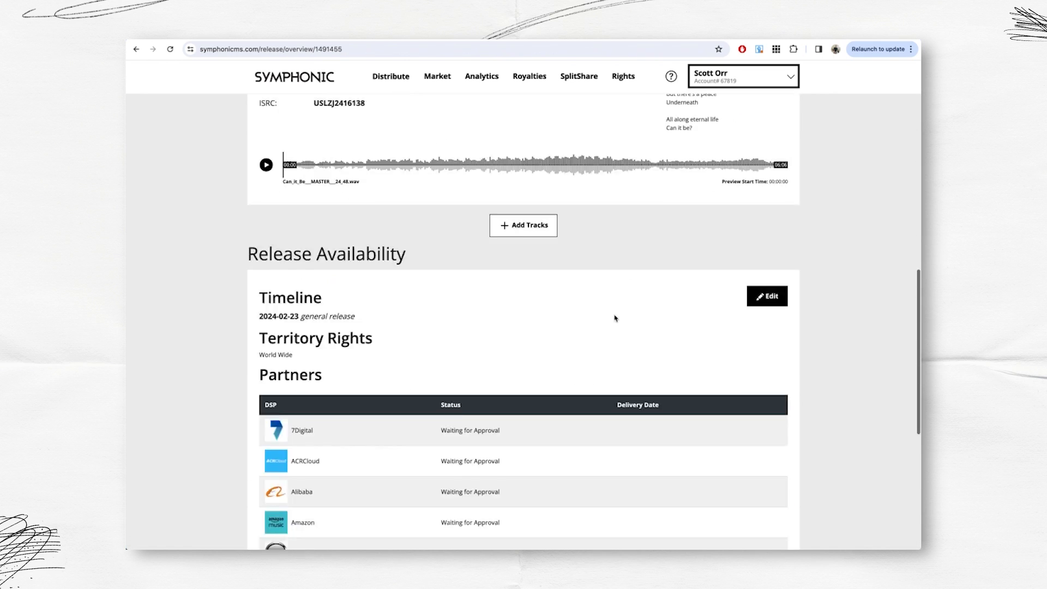
scroll(615, 318, "down", 6)
left_click(755, 474)
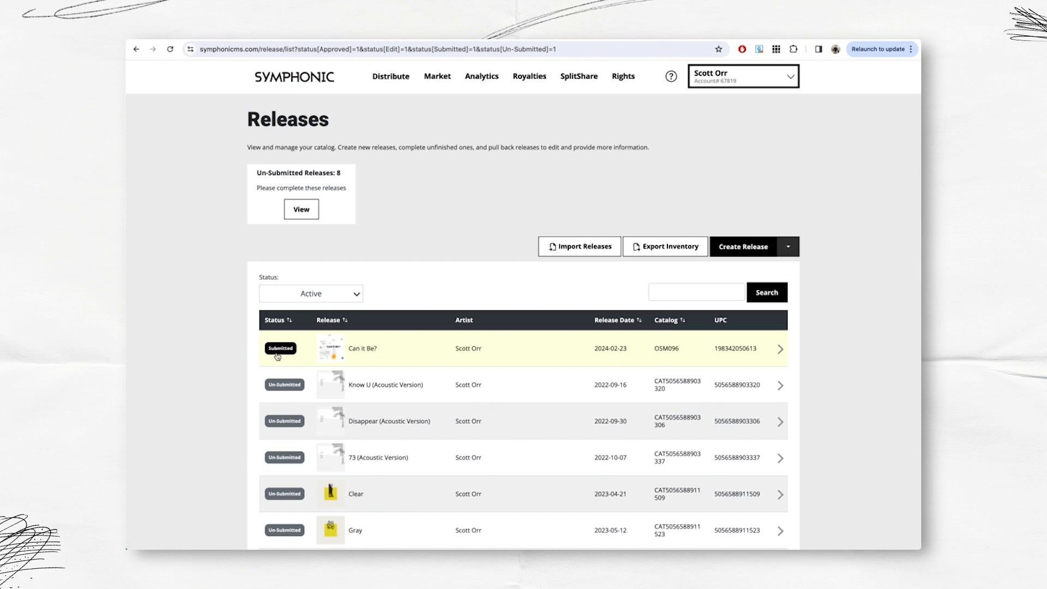
Look over the releases list, then open the submitted "Can it Be?" release and its Listening Page
scroll(410, 486, "down", 3)
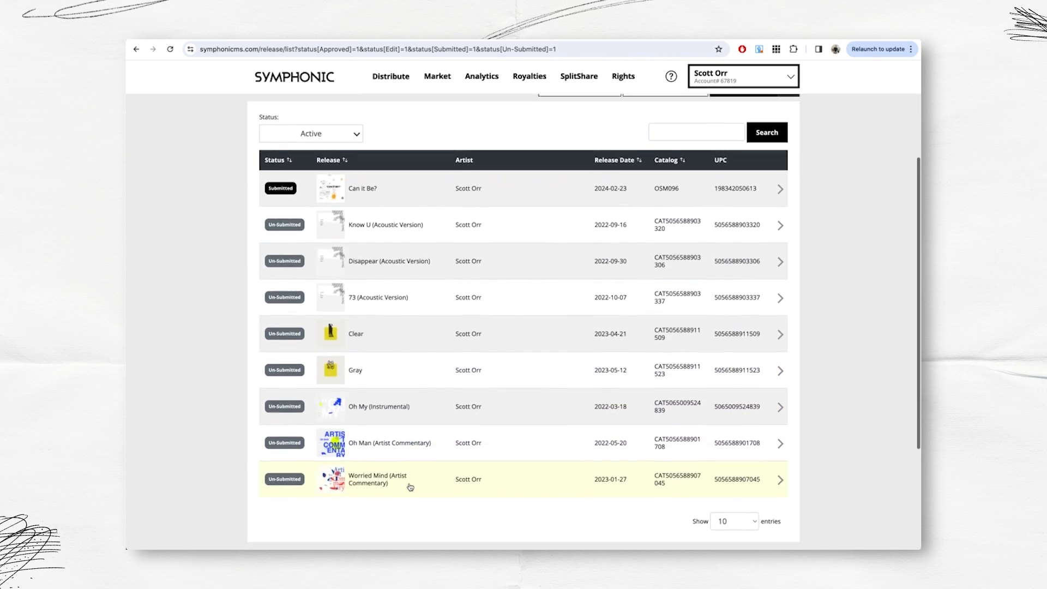
scroll(410, 487, "up", 1)
scroll(410, 487, "up", 2)
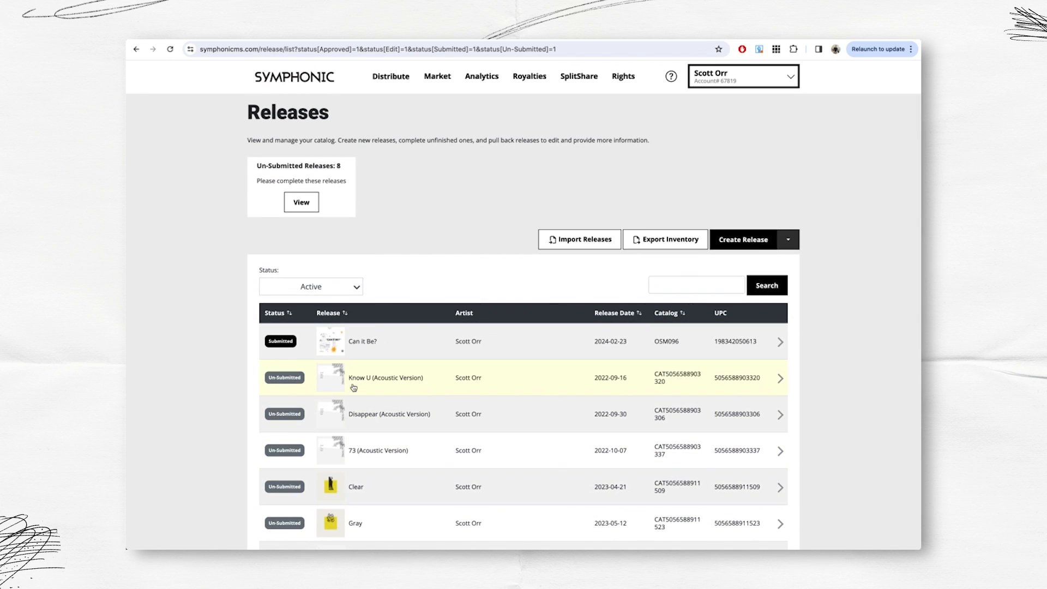
scroll(355, 380, "up", 1)
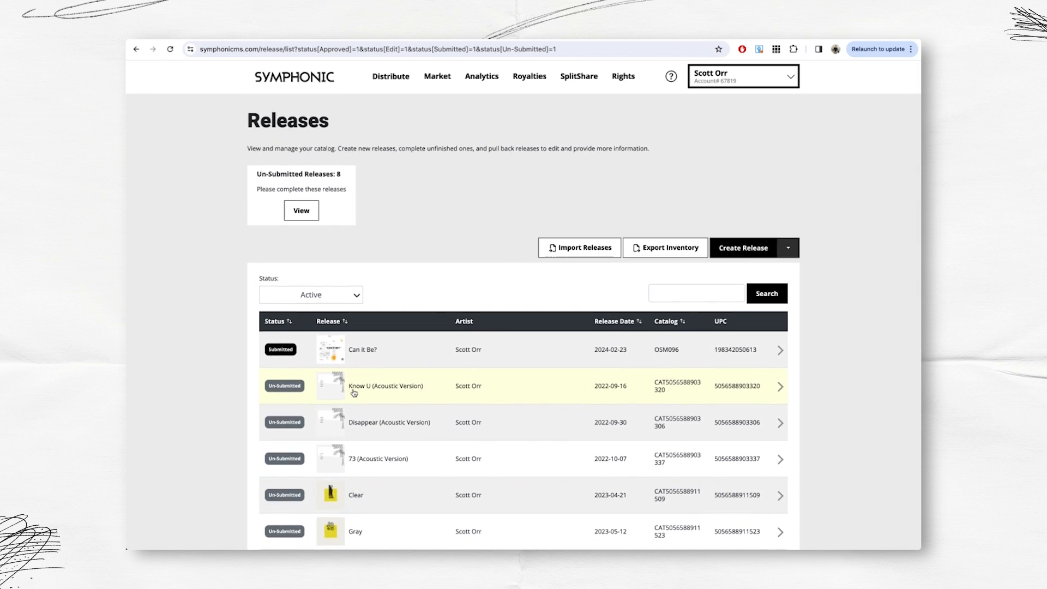
left_click(550, 350)
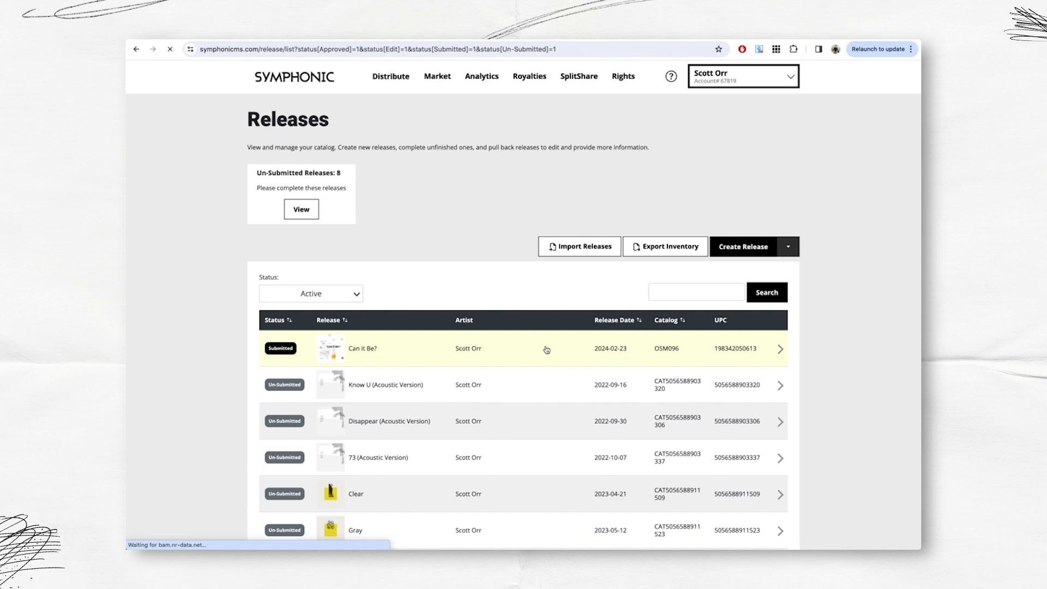
scroll(755, 246, "down", 1)
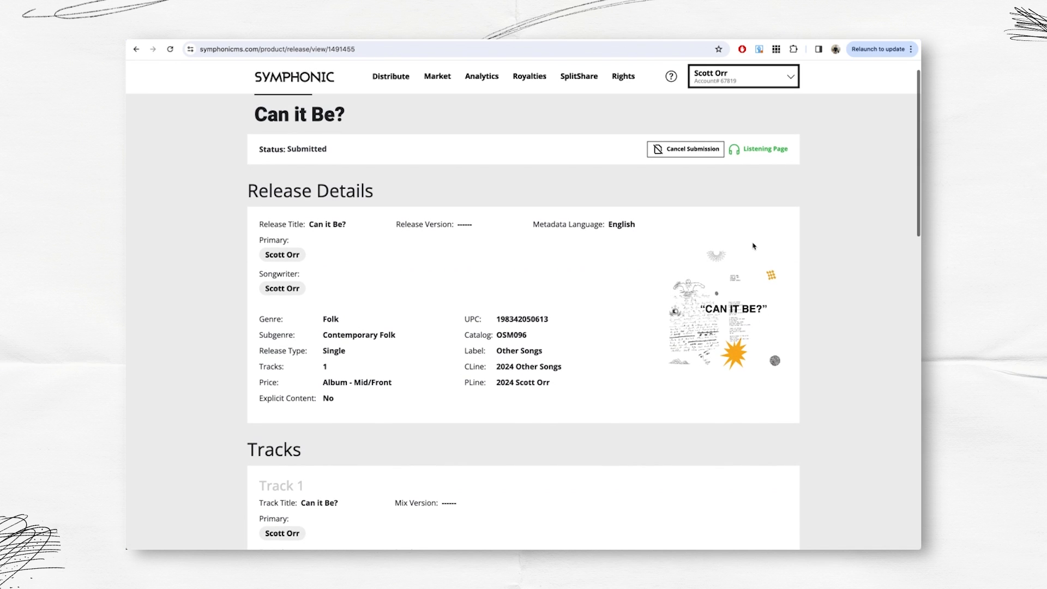
left_click(754, 144)
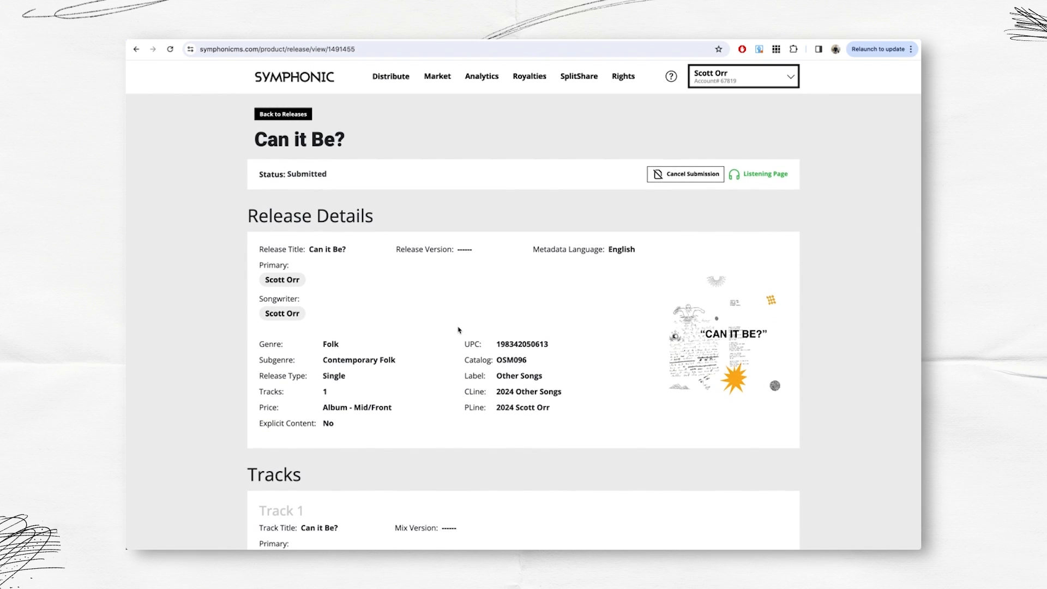
Expand the completed Spotify import in TransferTrack and examine its remaining steps and imported releases
mouse_move(481, 79)
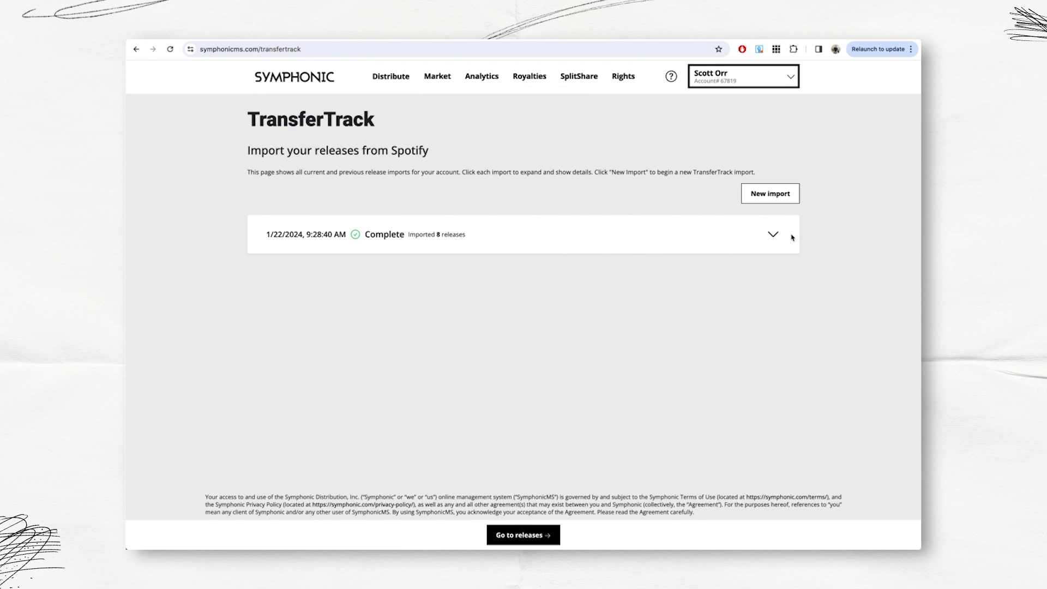
left_click(772, 235)
scroll(652, 264, "down", 5)
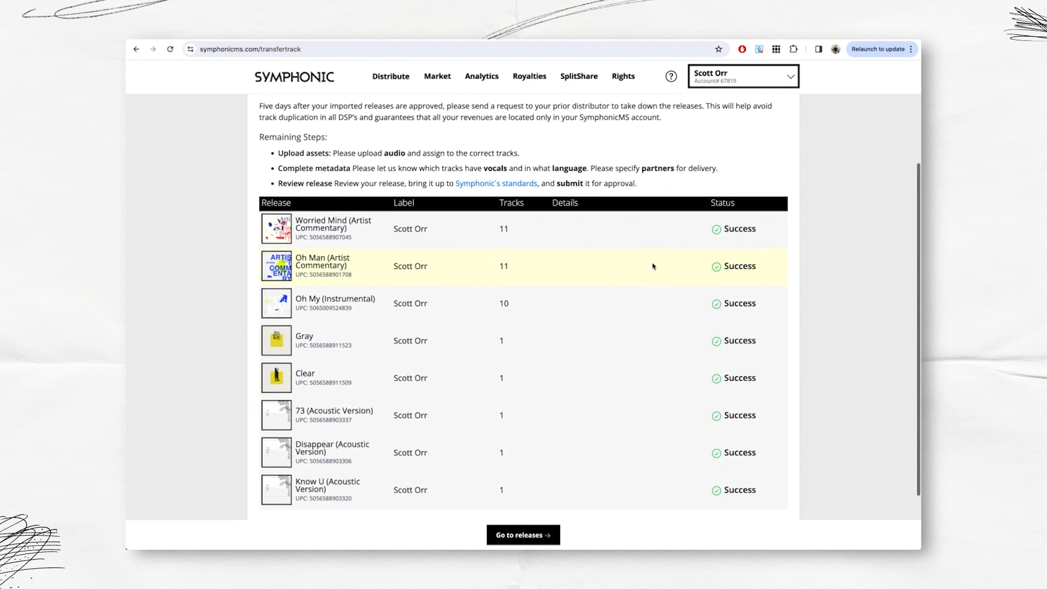
scroll(653, 267, "down", 1)
scroll(581, 312, "up", 3)
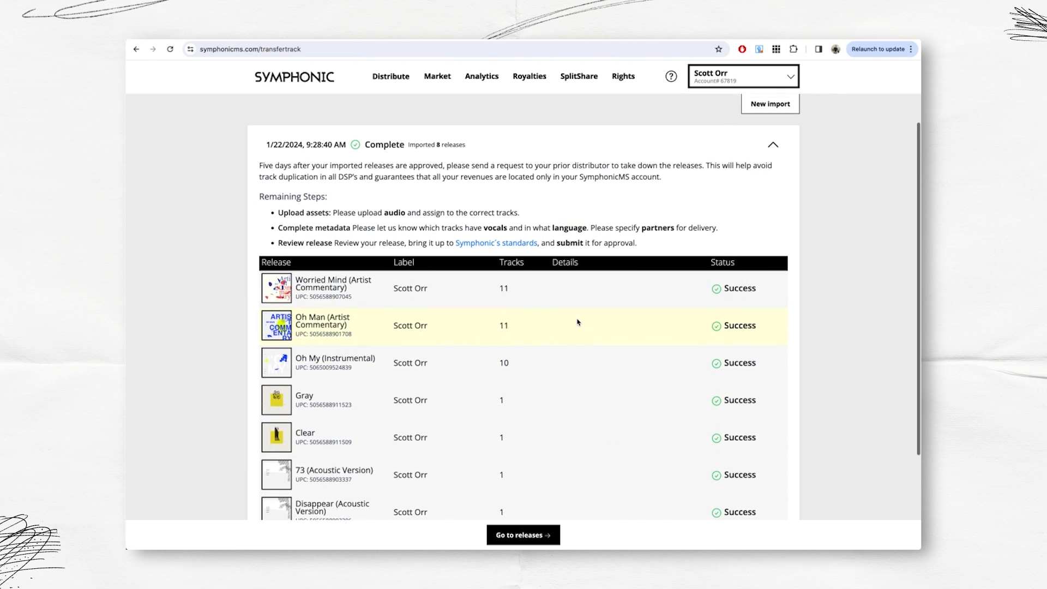
scroll(577, 322, "up", 1)
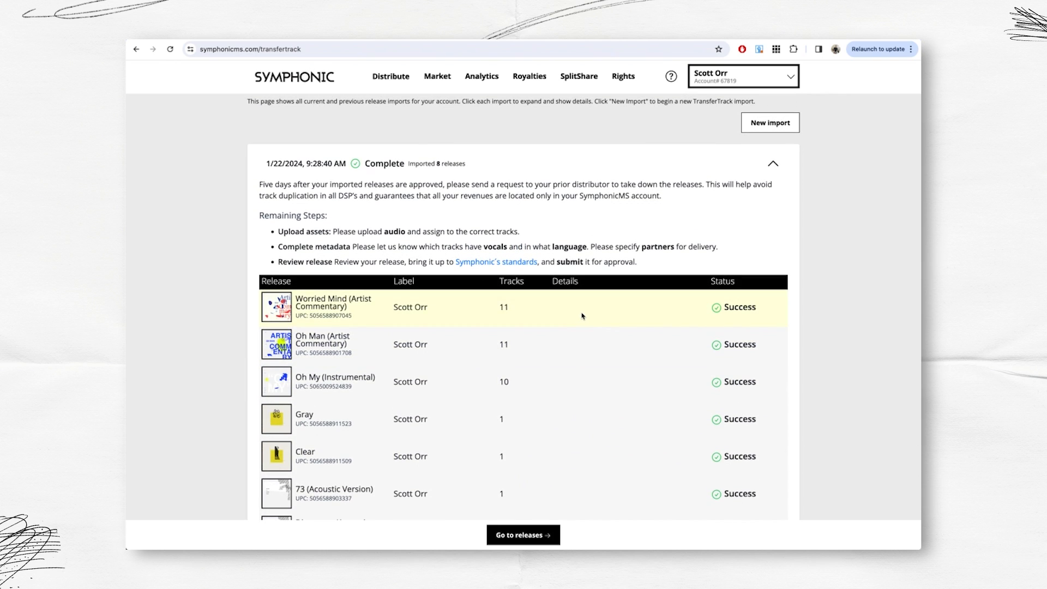
scroll(588, 303, "up", 1)
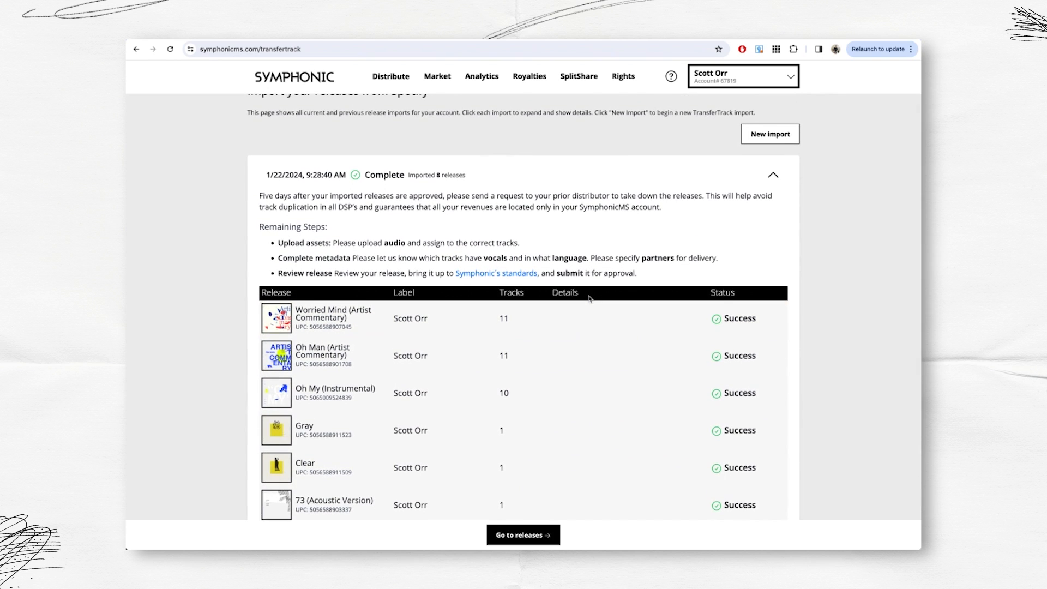
scroll(589, 298, "down", 2)
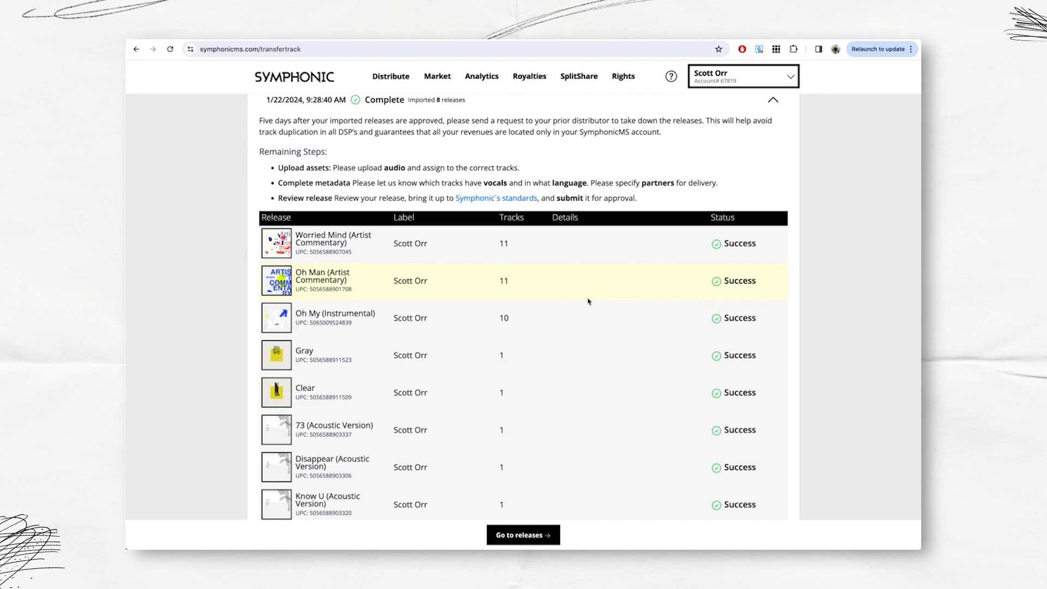
scroll(589, 302, "up", 1)
scroll(447, 302, "up", 2)
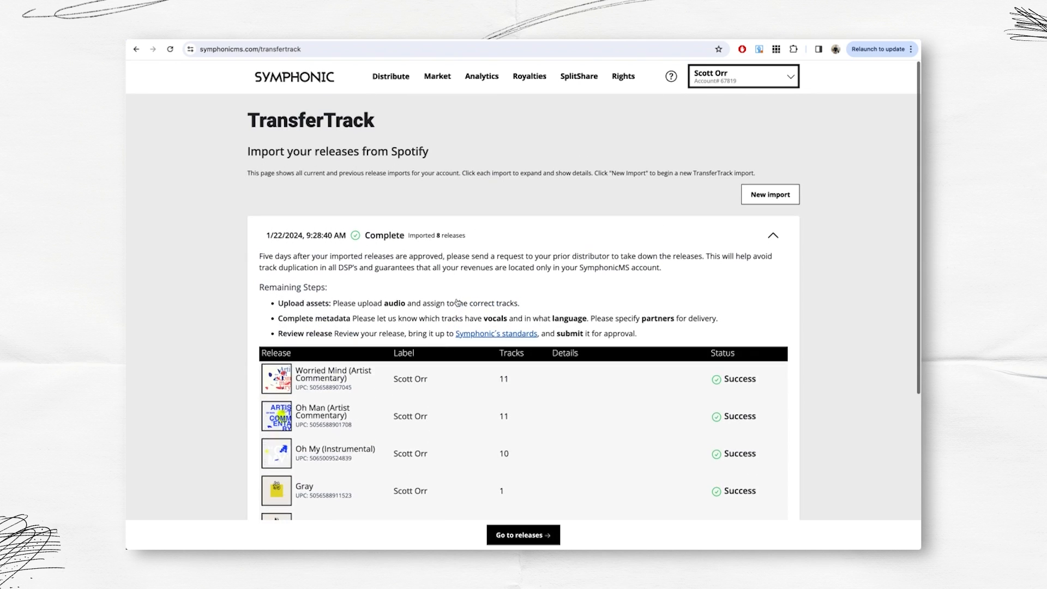
View the Stream Analytics page and go to the Royalty Summary
mouse_move(487, 79)
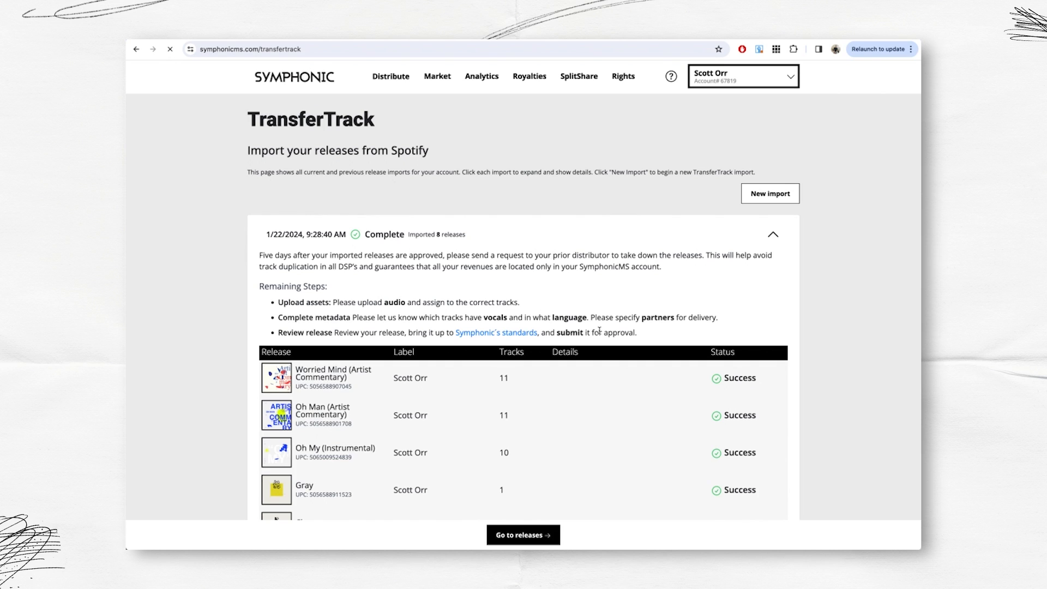
mouse_move(532, 82)
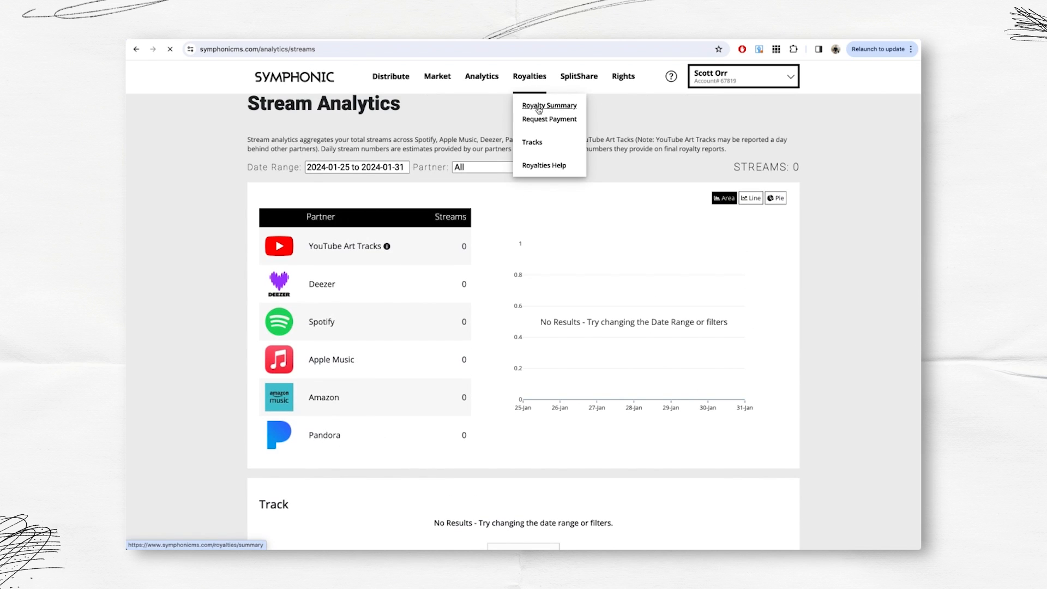